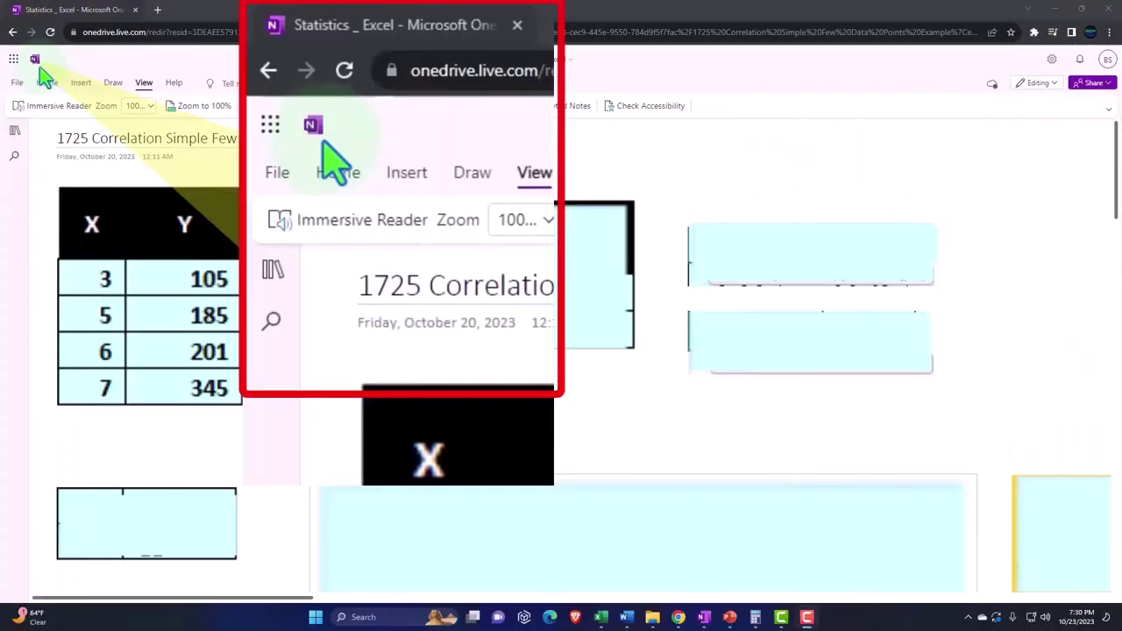
# Open the navigation pane and switch to the 'OneNote and Excel Transcripts' section
pyautogui.click(15, 129)
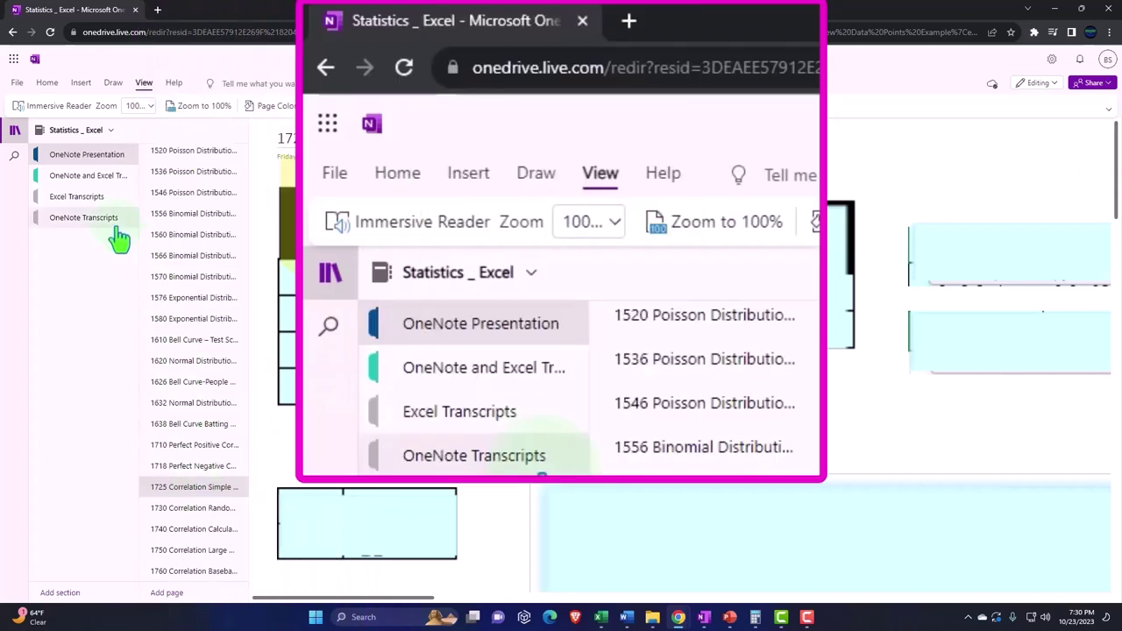
pyautogui.click(79, 177)
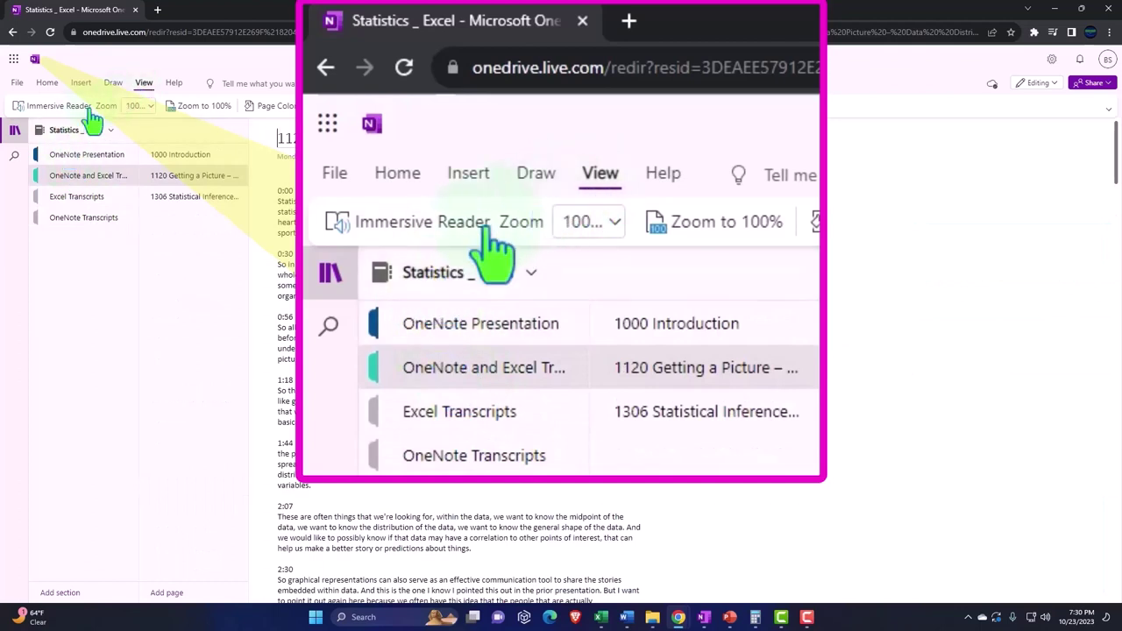
# Read the Getting a Picture page in Immersive Reader, translated into Spanish (Mexico)
pyautogui.click(53, 110)
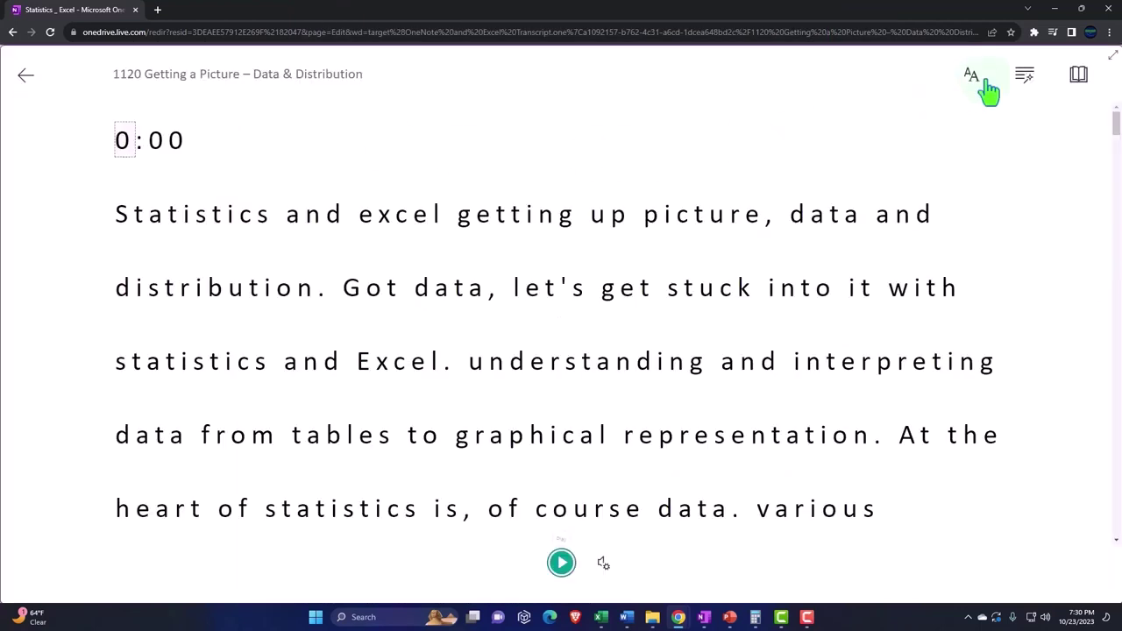
pyautogui.click(1078, 85)
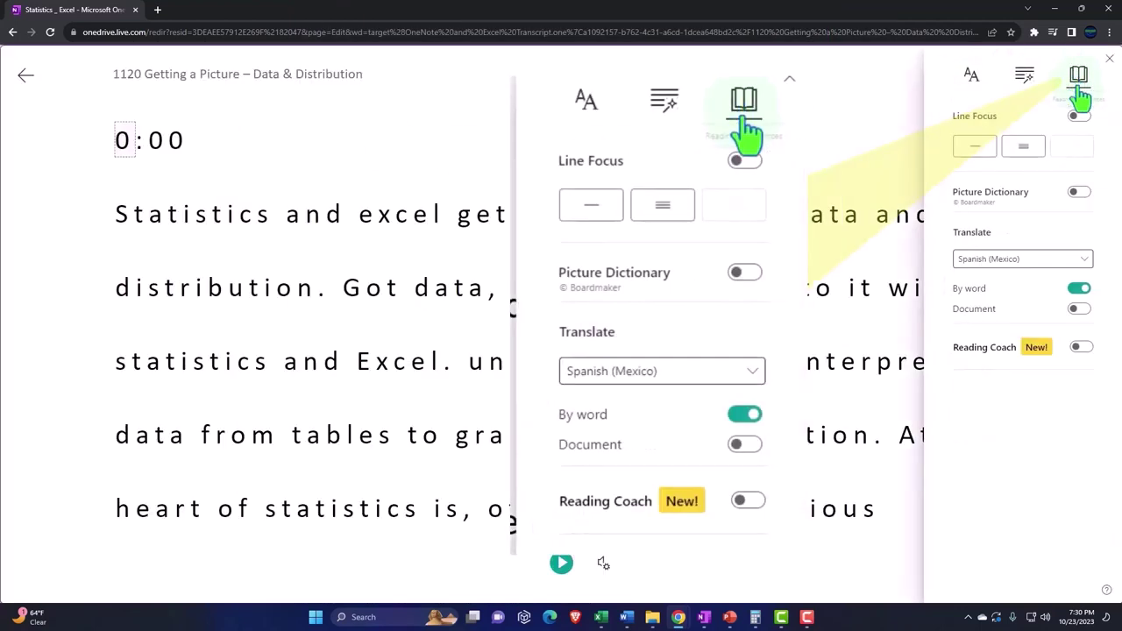
pyautogui.click(1080, 326)
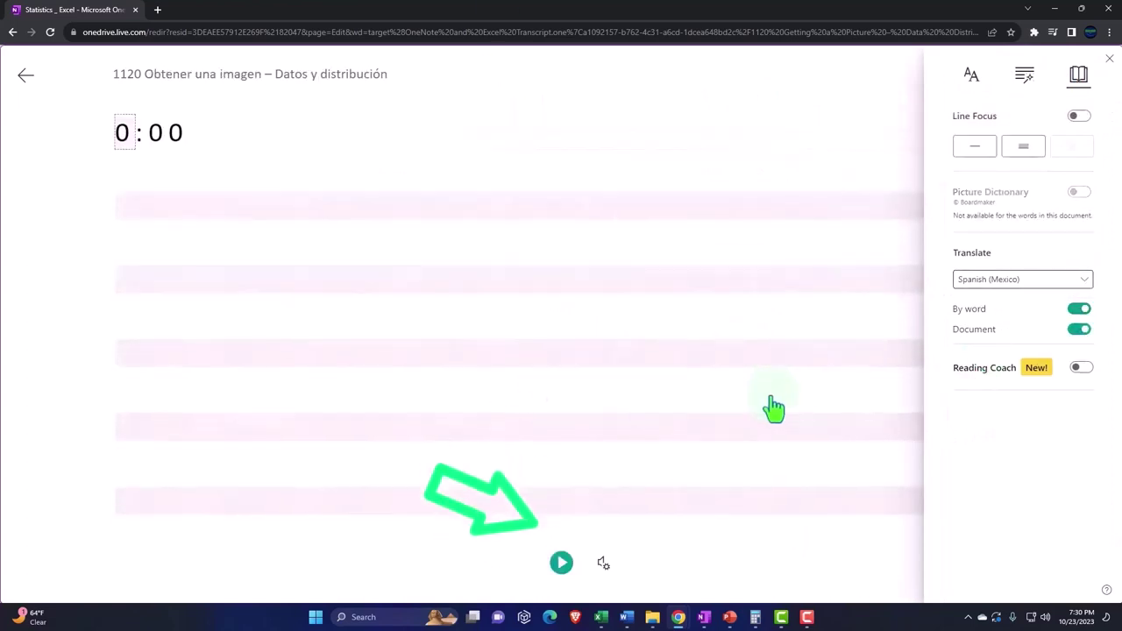
pyautogui.scroll(-2, 427, 524)
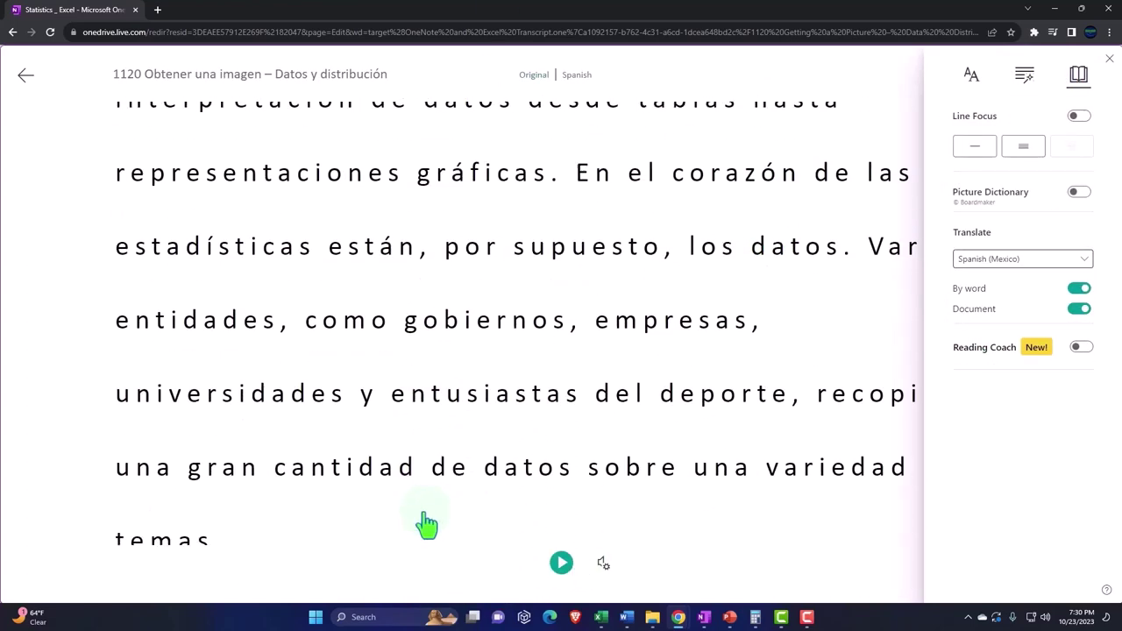
pyautogui.scroll(-2, 427, 524)
pyautogui.scroll(-3, 426, 524)
pyautogui.scroll(-2, 427, 524)
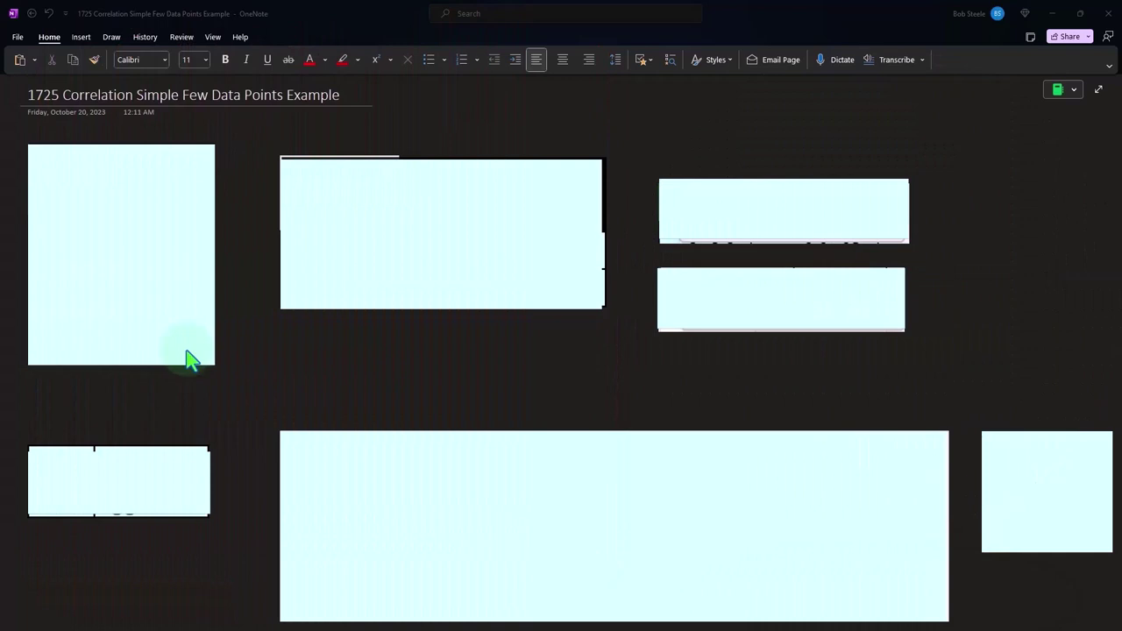
# Clear the bottom-left covering block to show the key: X = # of Hens, Y = Eggs
pyautogui.click(162, 474)
pyautogui.click(142, 532)
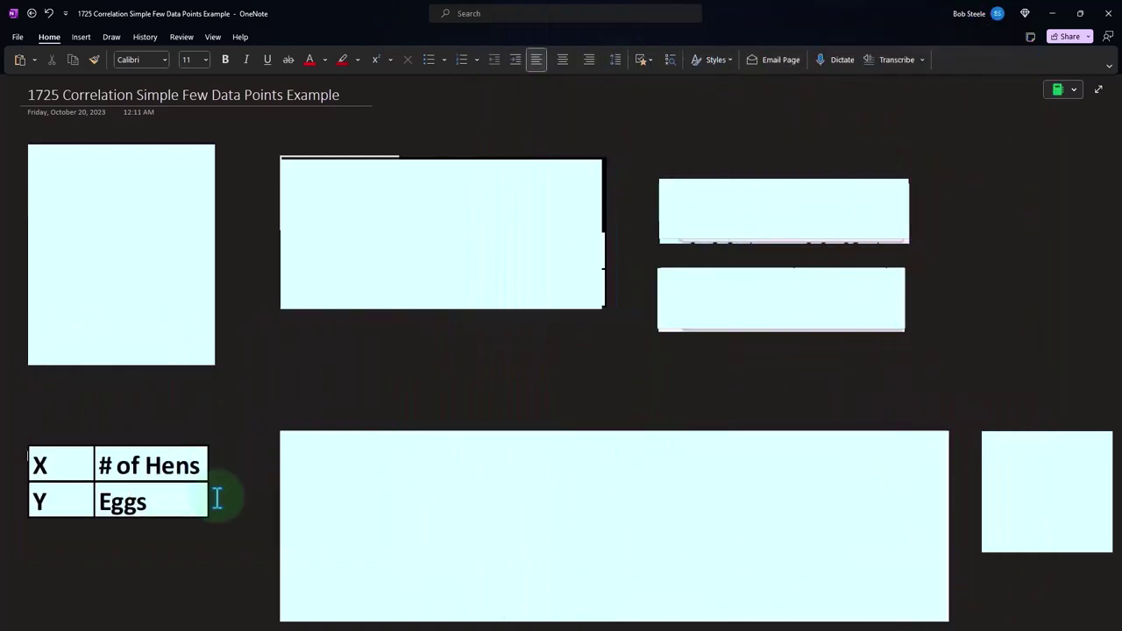
# Uncover the data table row by row: 3/105, 5/185, 6/201, then delete the cover to show 7/345
pyautogui.click(125, 160)
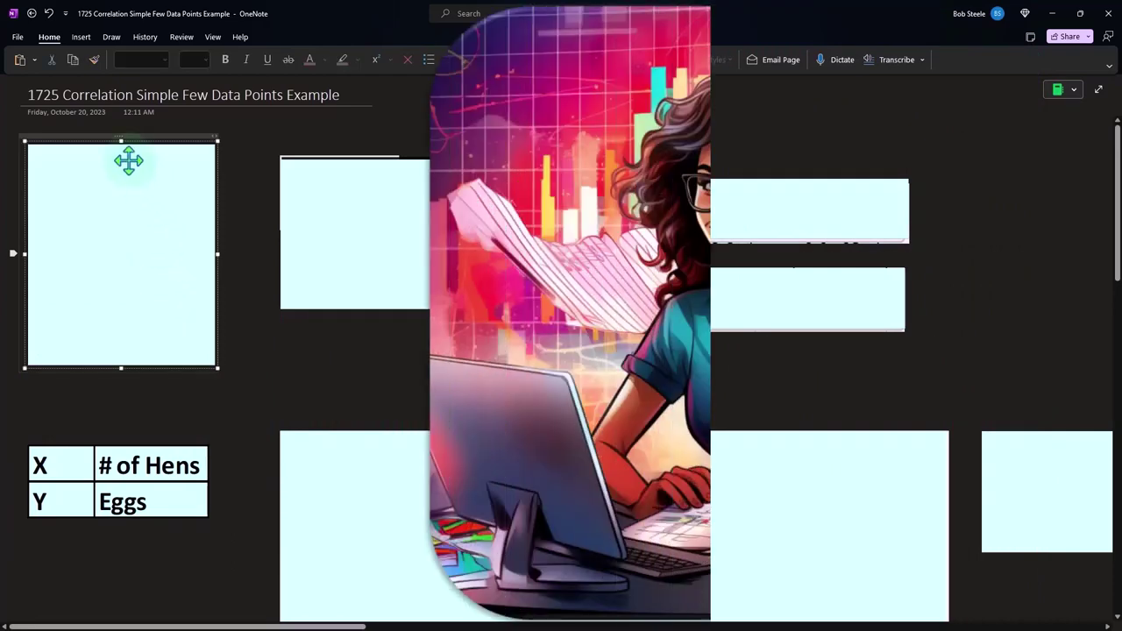
pyautogui.moveTo(193, 142); pyautogui.dragTo(193, 256)
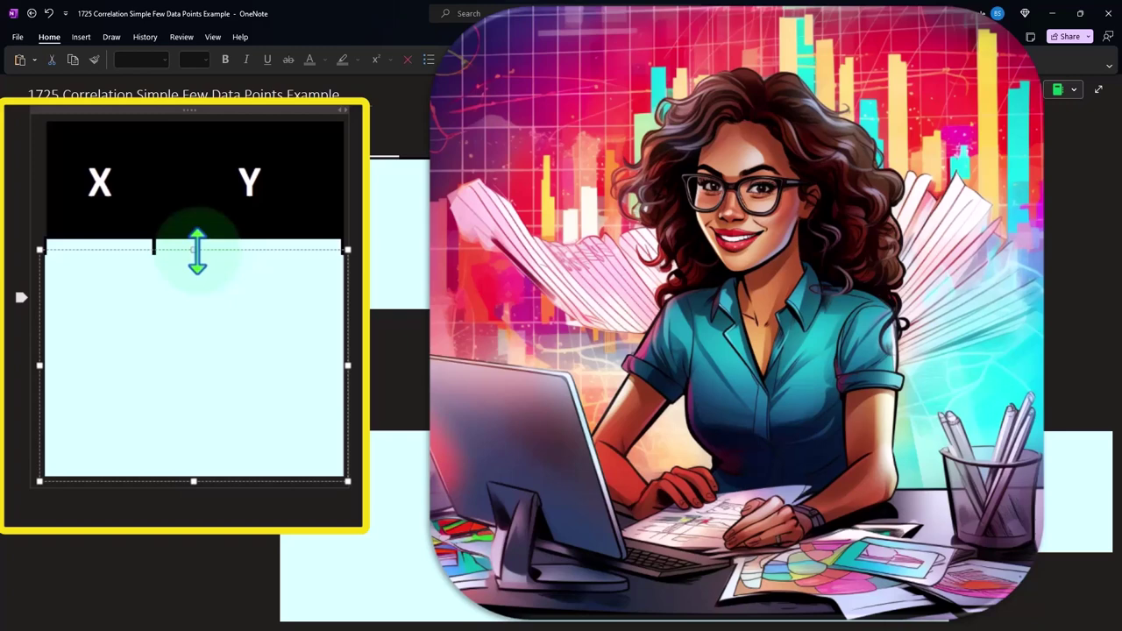
pyautogui.moveTo(197, 252); pyautogui.dragTo(201, 309)
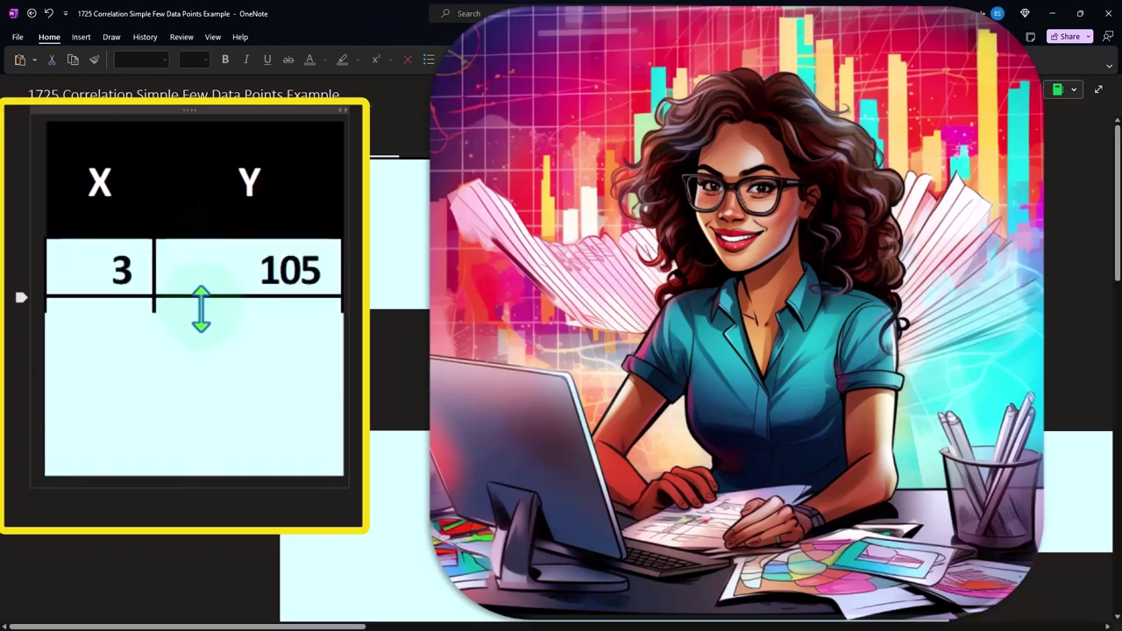
pyautogui.click(201, 309)
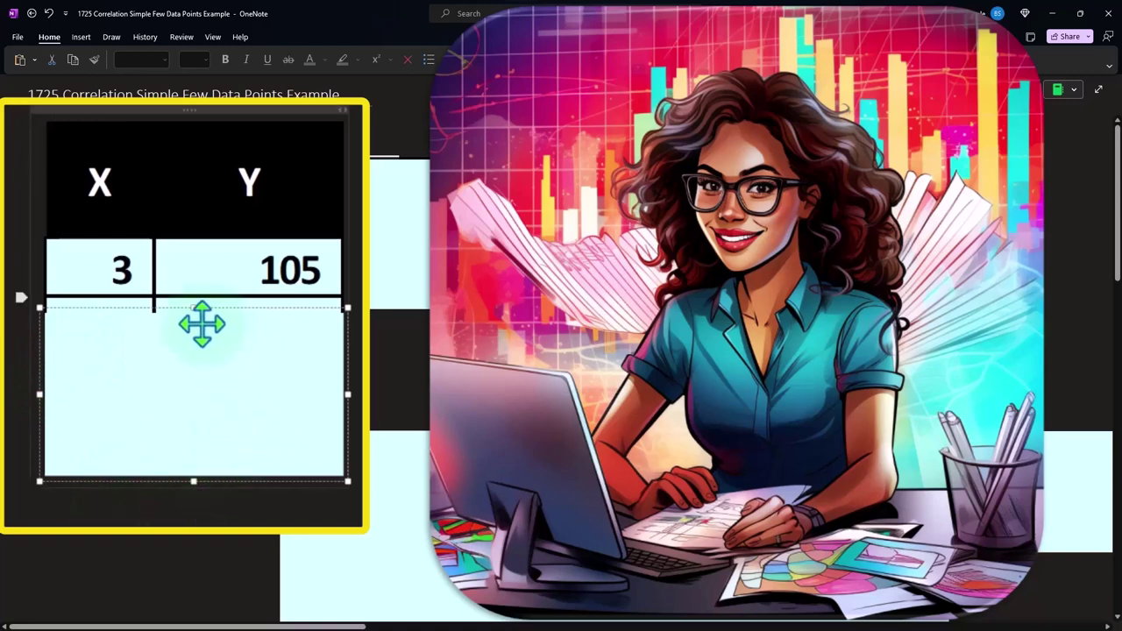
pyautogui.moveTo(193, 308); pyautogui.dragTo(194, 357)
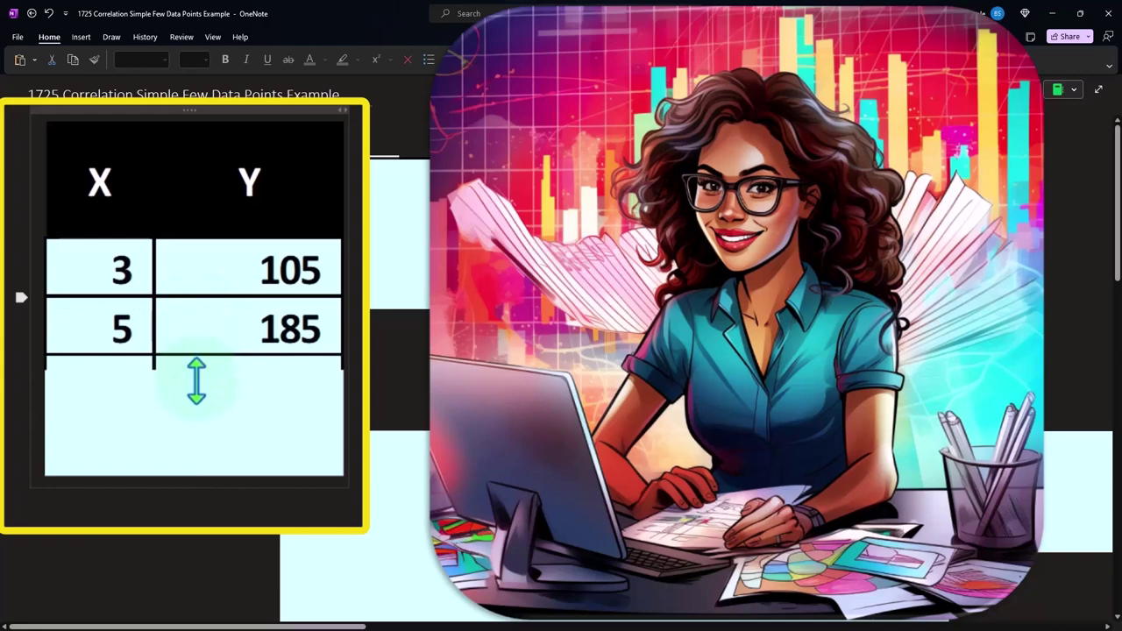
pyautogui.moveTo(196, 359); pyautogui.dragTo(195, 408)
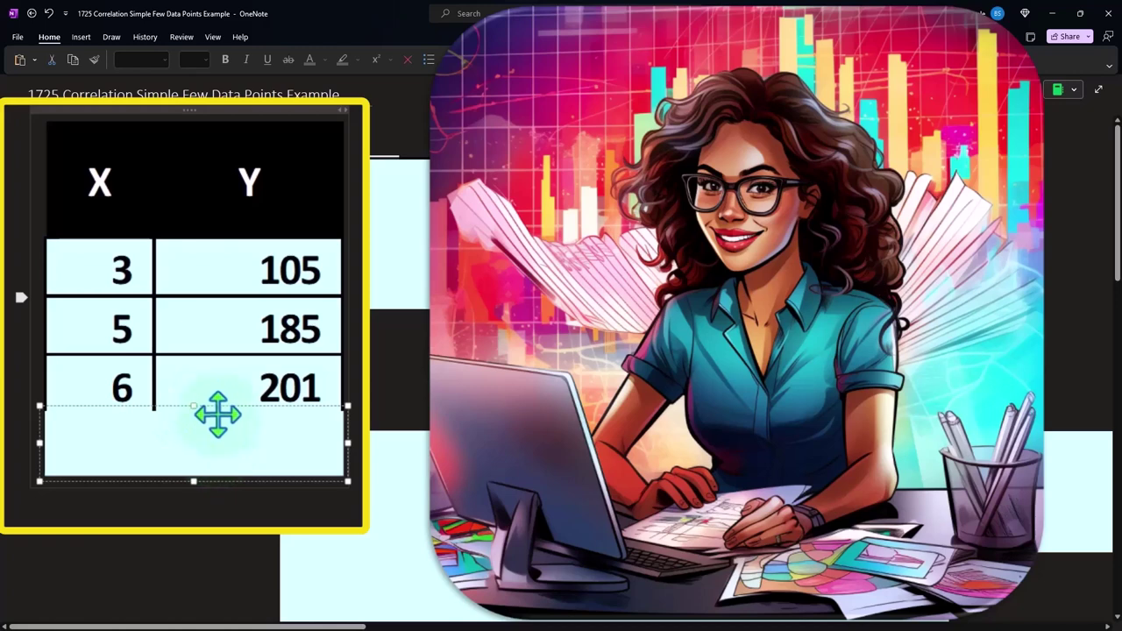
pyautogui.press('Delete')
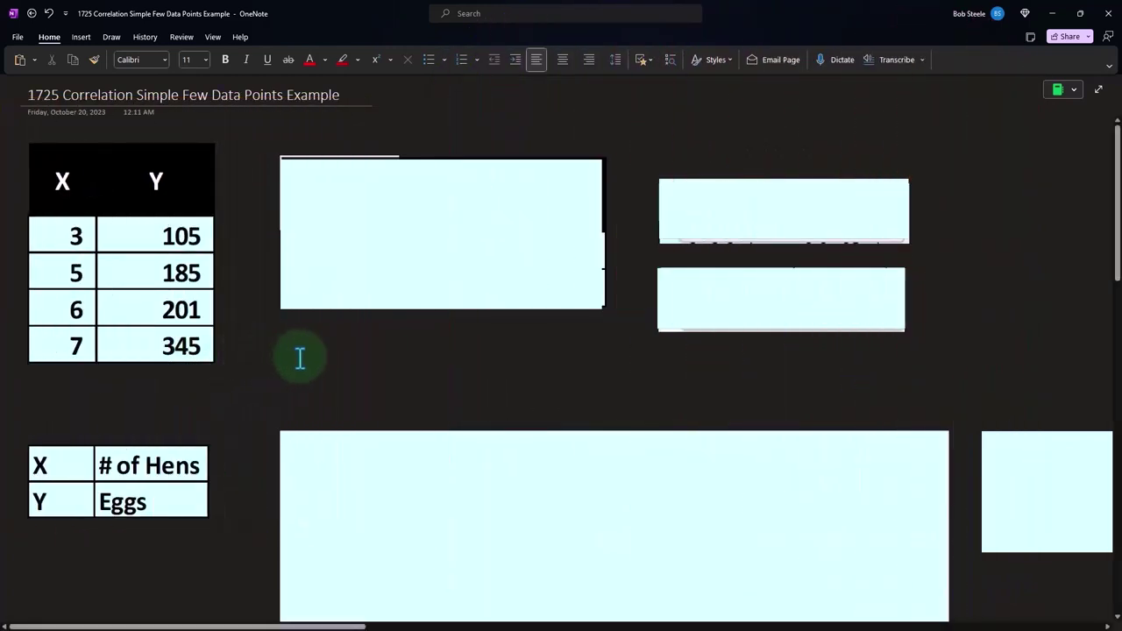
pyautogui.scroll(-2, 301, 358)
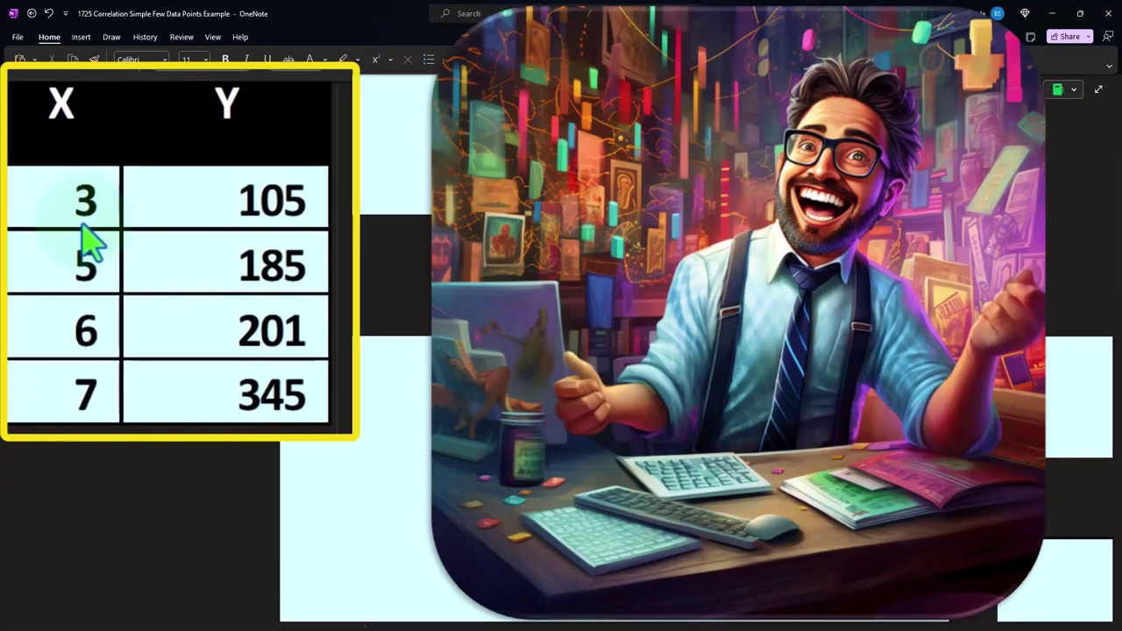
# Remove the chart cover to view the Eggs vs # of Hens scatter with trendline y = 53.943x - 74.2
pyautogui.click(418, 453)
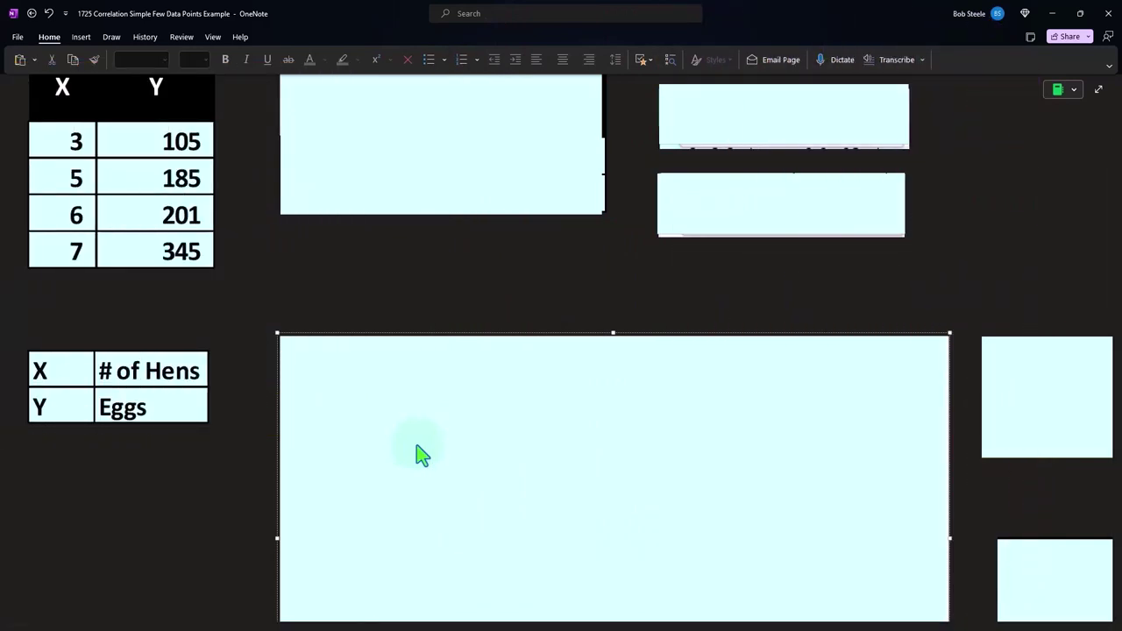
pyautogui.scroll(-3, 418, 453)
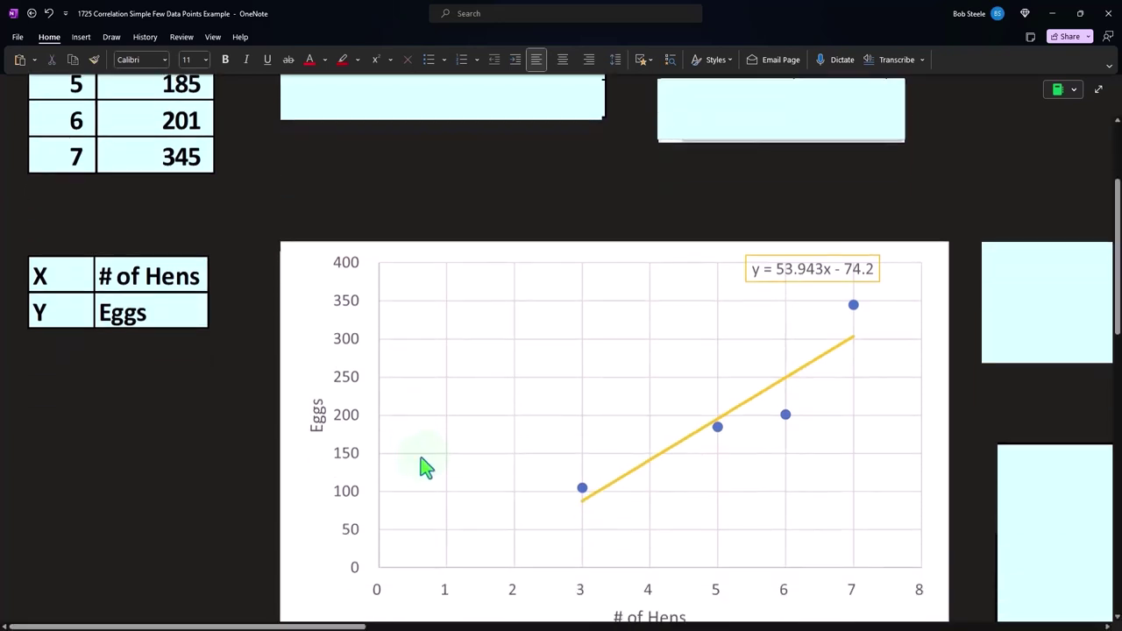
pyautogui.scroll(-3, 426, 466)
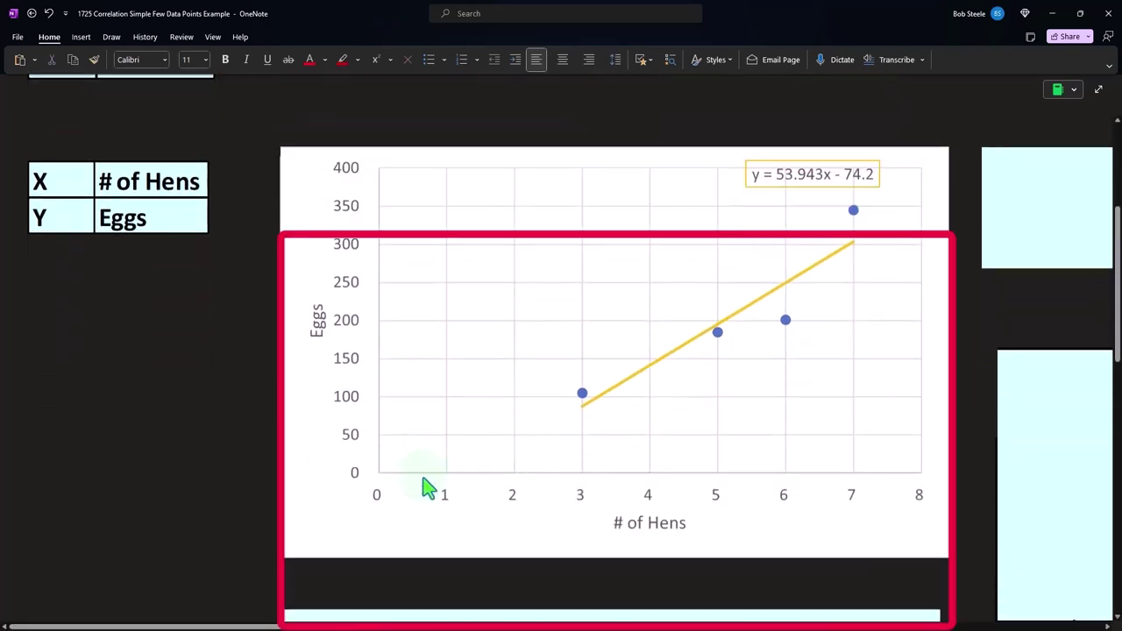
pyautogui.scroll(3, 415, 489)
pyautogui.scroll(3, 413, 488)
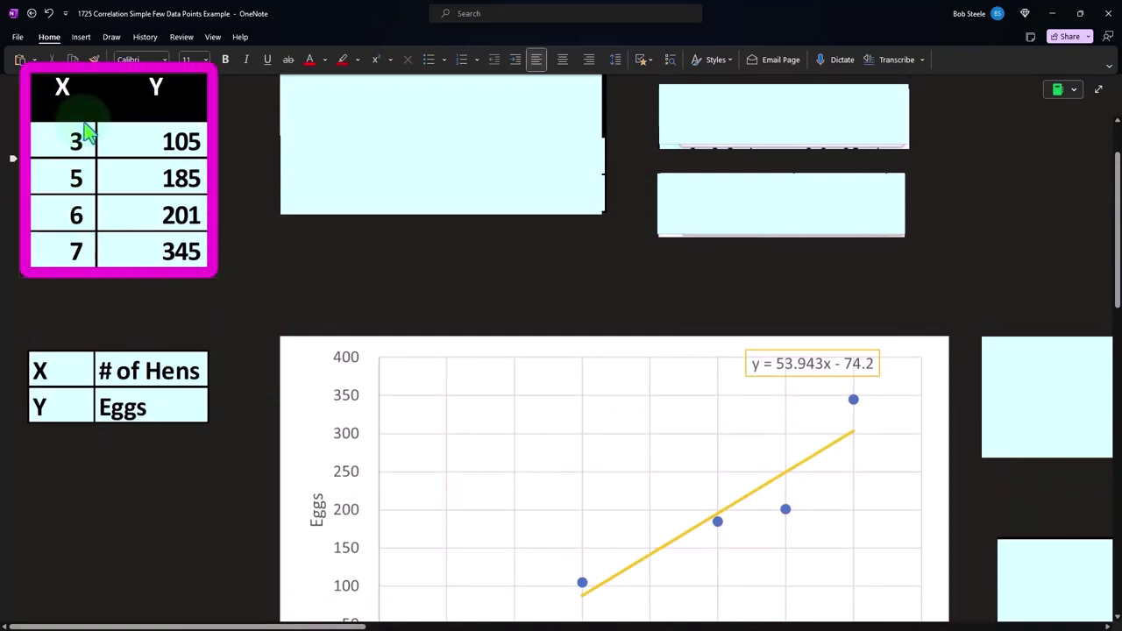
pyautogui.scroll(-3, 263, 444)
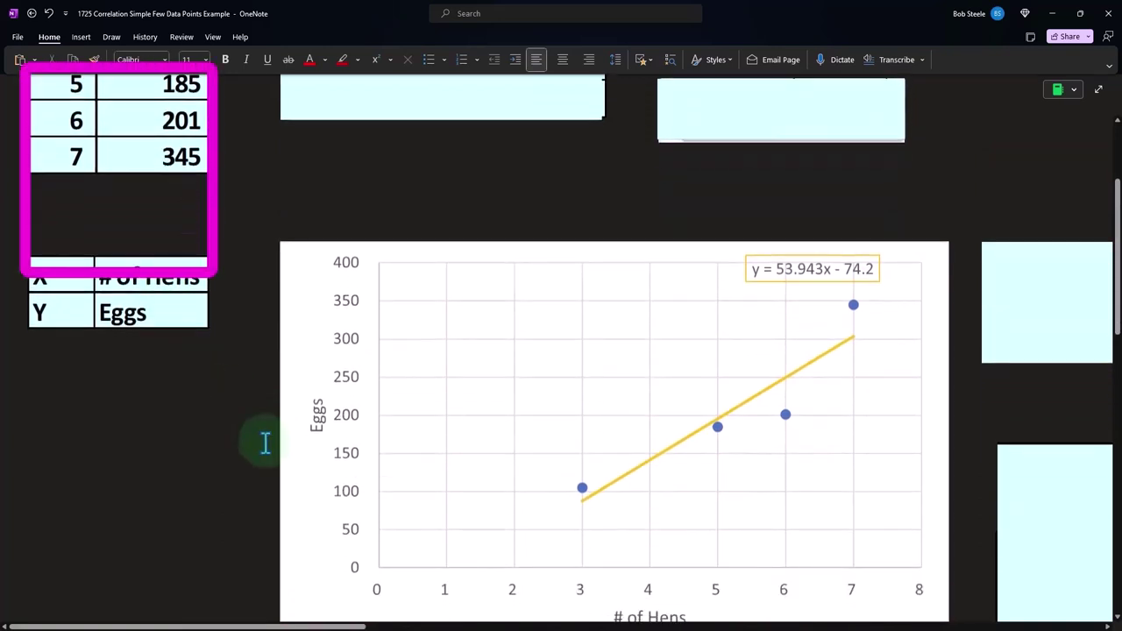
pyautogui.scroll(-3, 522, 543)
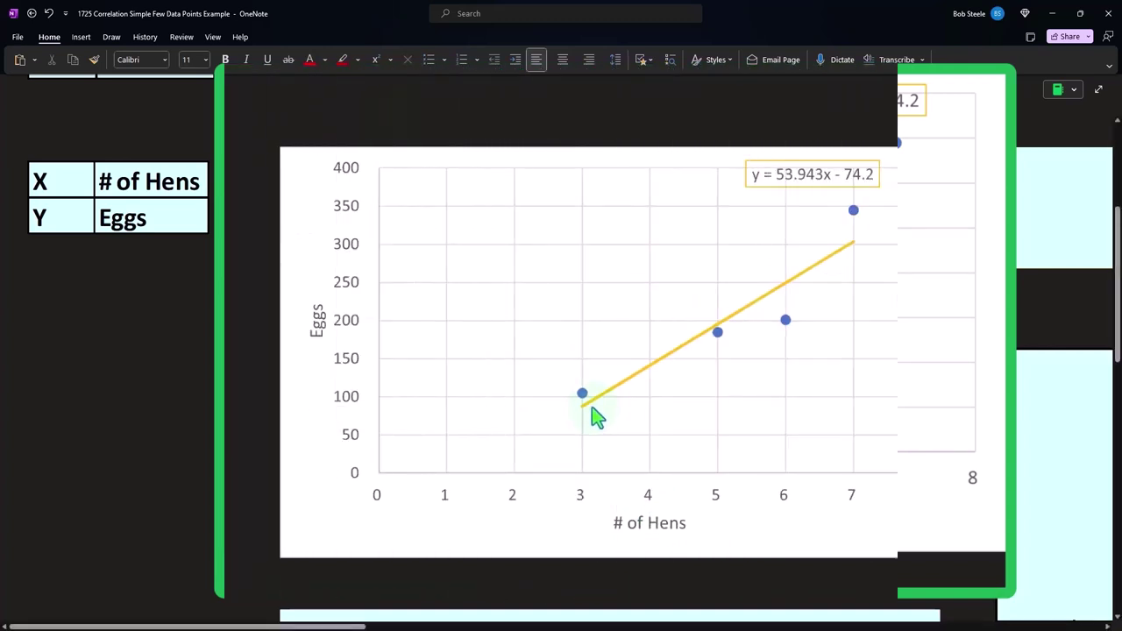
pyautogui.scroll(4, 581, 434)
pyautogui.scroll(-2, 488, 526)
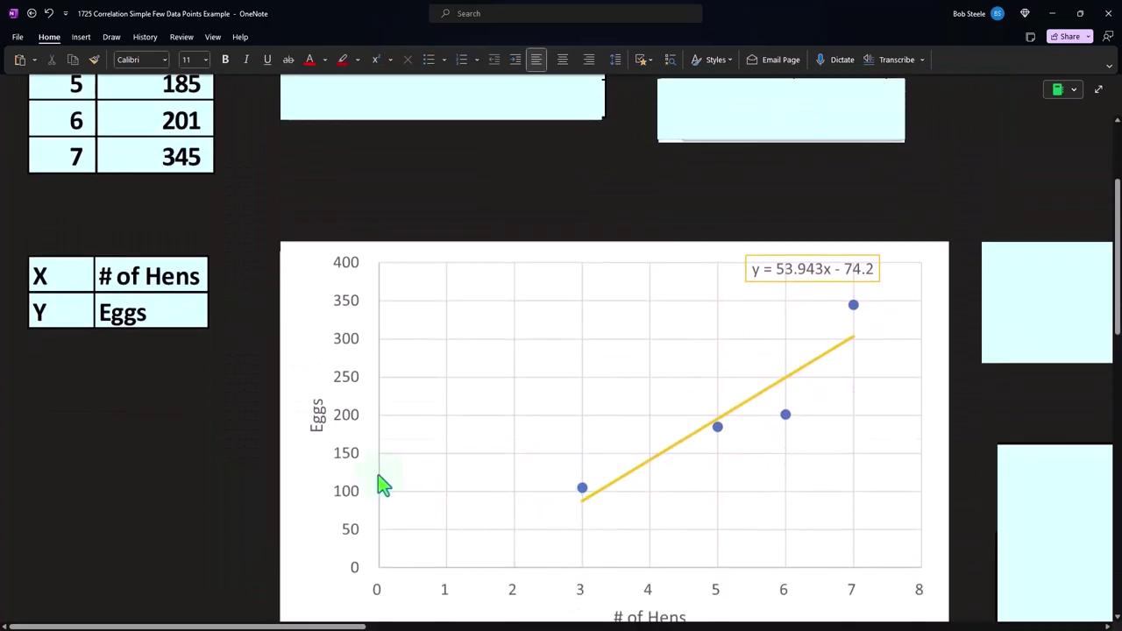
pyautogui.scroll(2, 338, 413)
pyautogui.scroll(-2, 605, 475)
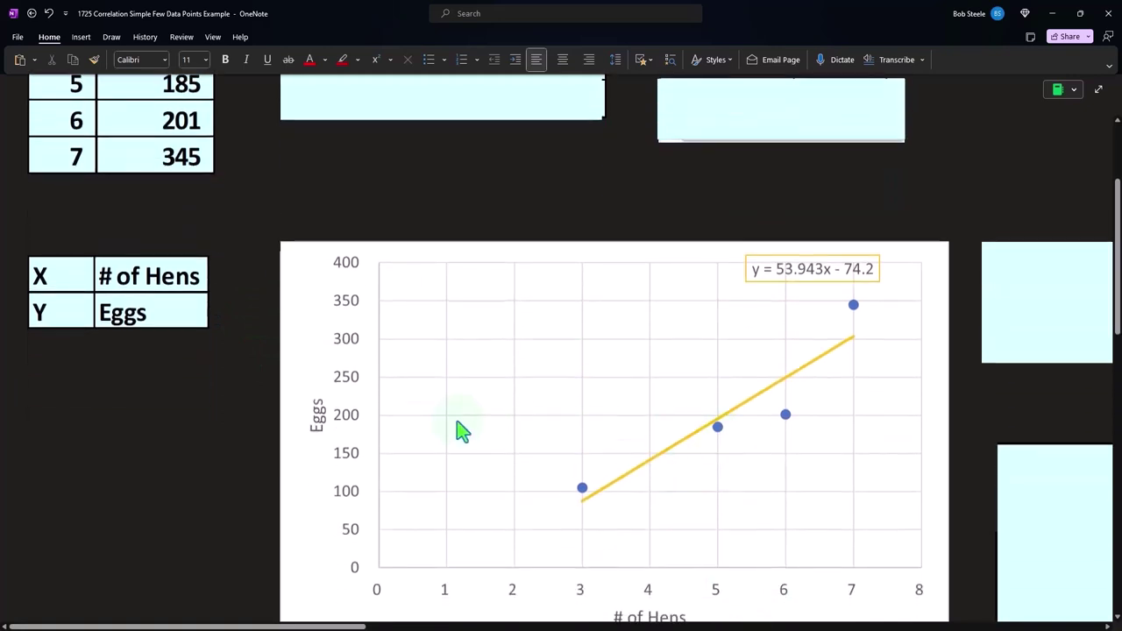
pyautogui.scroll(2, 462, 429)
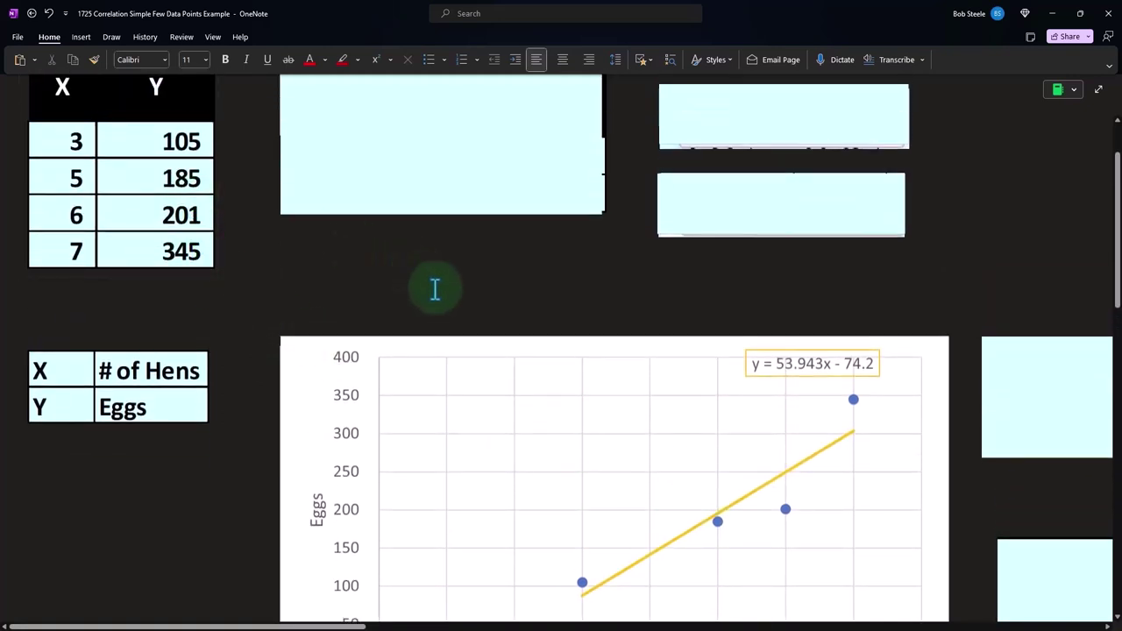
pyautogui.scroll(-2, 433, 288)
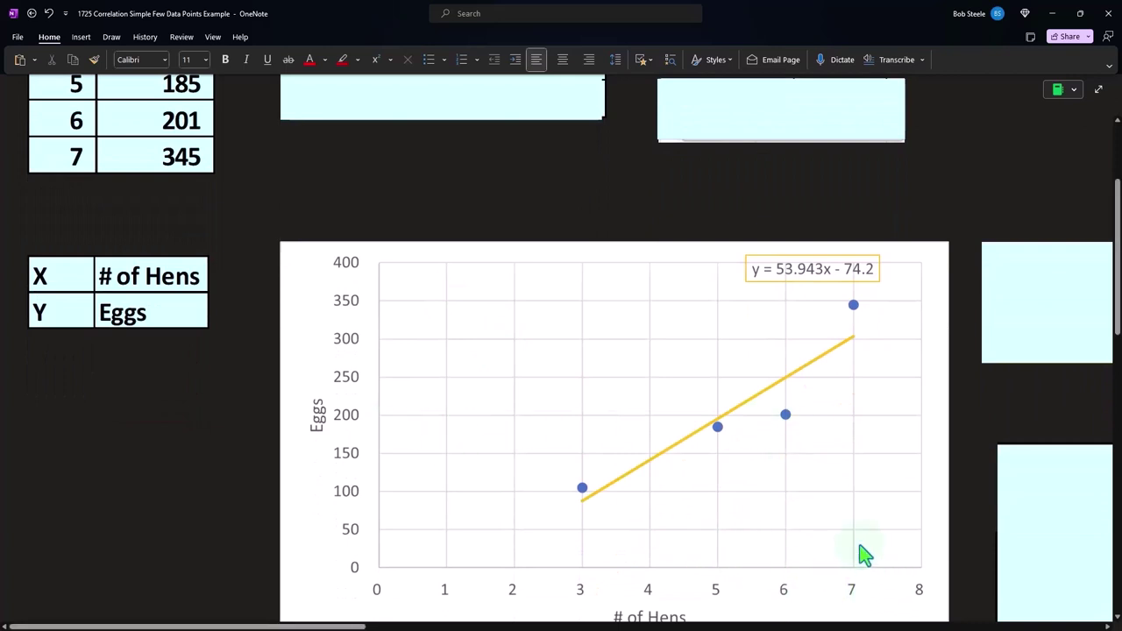
pyautogui.click(877, 348)
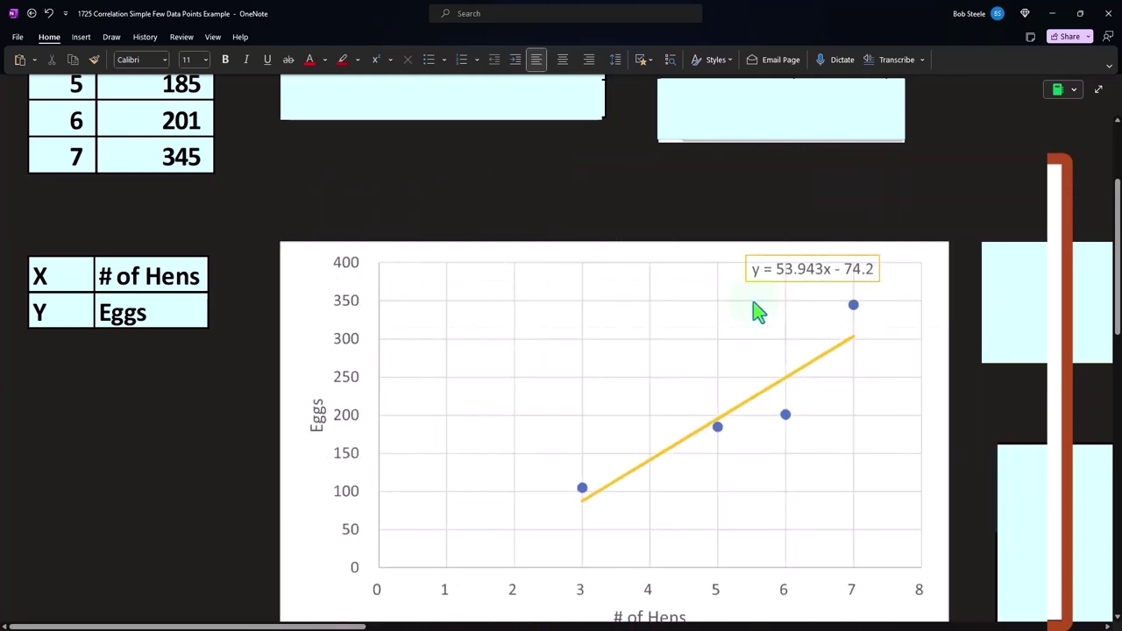
pyautogui.scroll(-2, 755, 314)
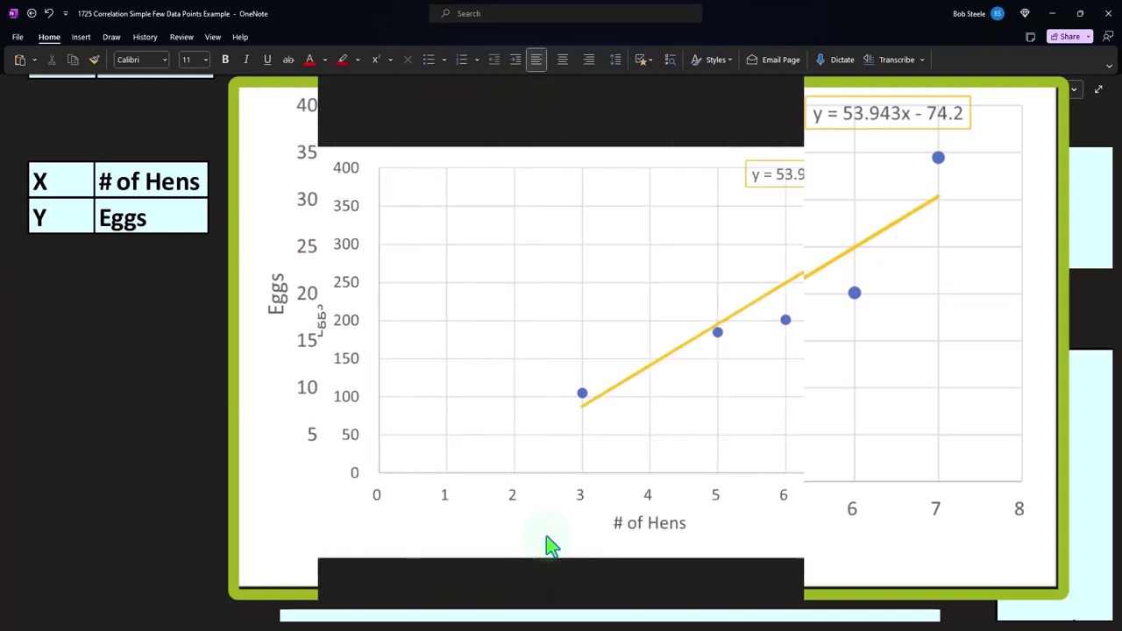
pyautogui.scroll(-2, 576, 550)
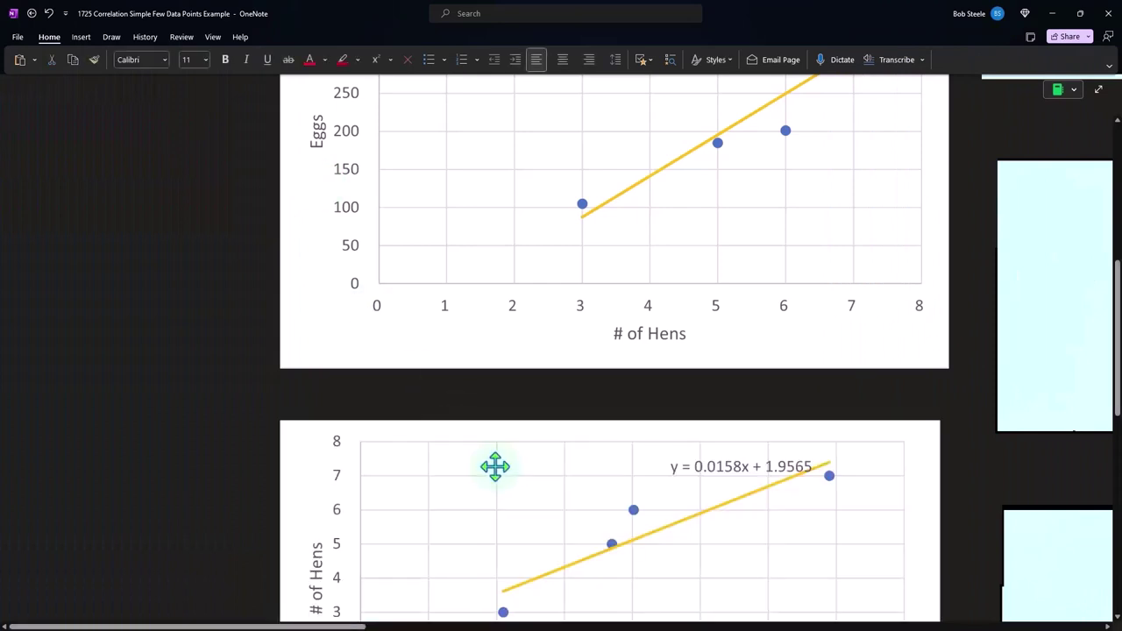
pyautogui.scroll(-1, 494, 466)
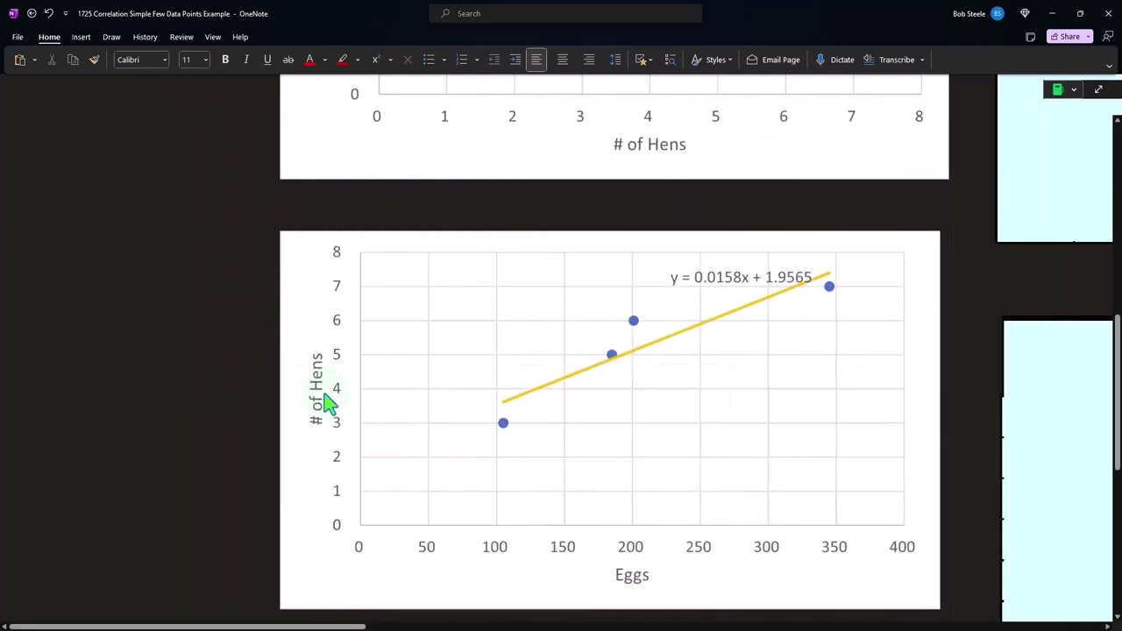
pyautogui.scroll(5, 326, 402)
pyautogui.scroll(4, 326, 399)
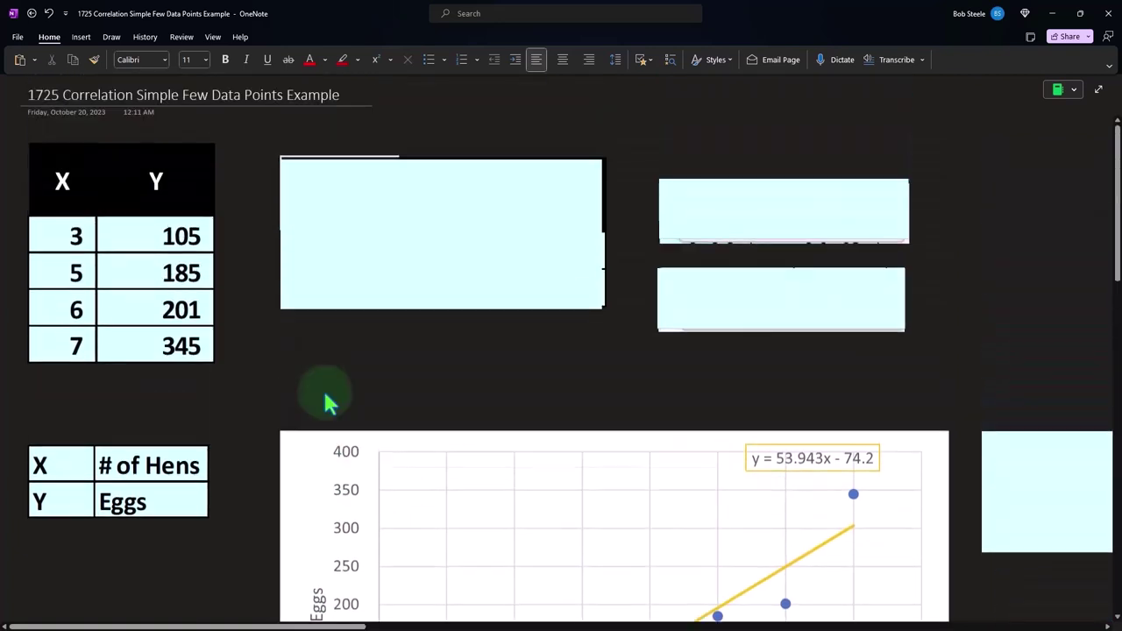
# Delete the blank covers to show the Mean row (X 5.25, Y 209.00) and =AVERAGE(A2:A5)
pyautogui.click(372, 262)
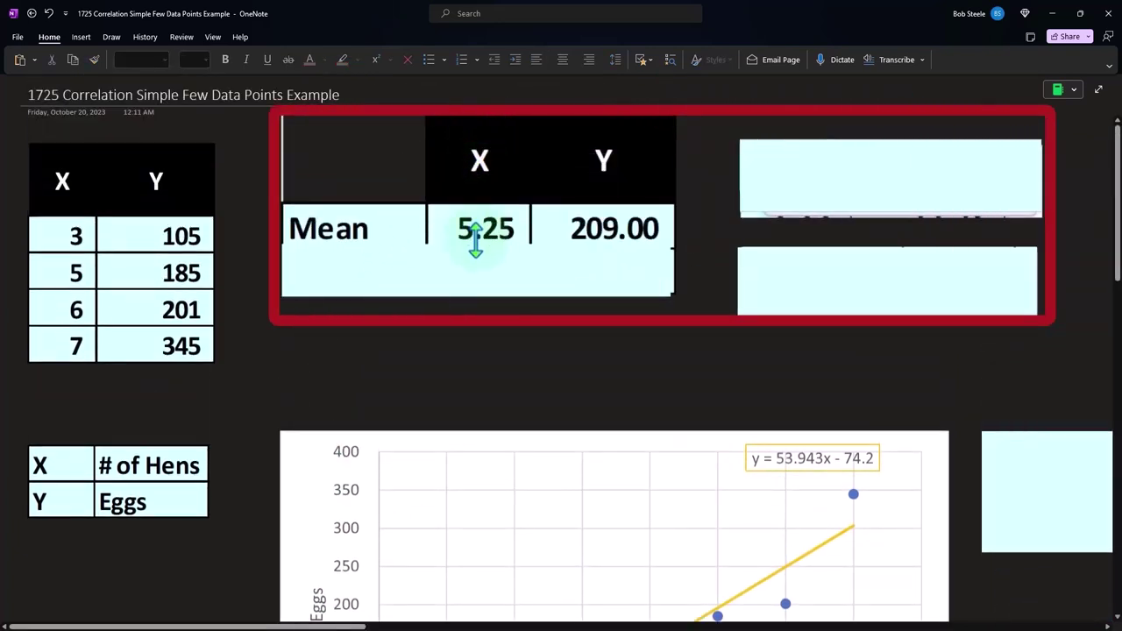
pyautogui.click(475, 242)
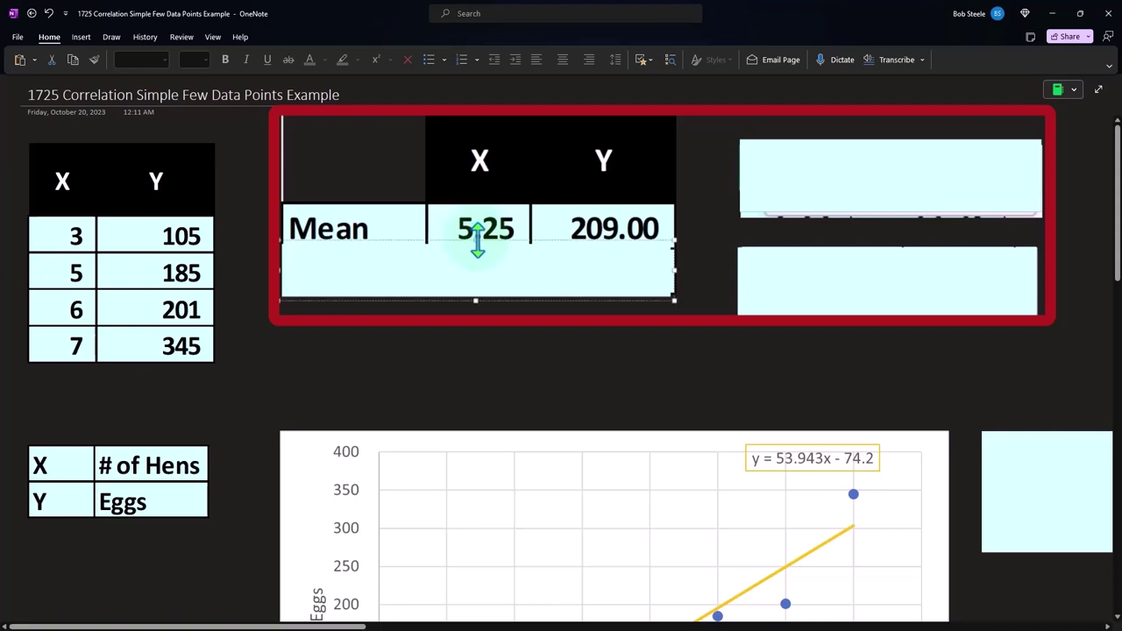
pyautogui.click(824, 186)
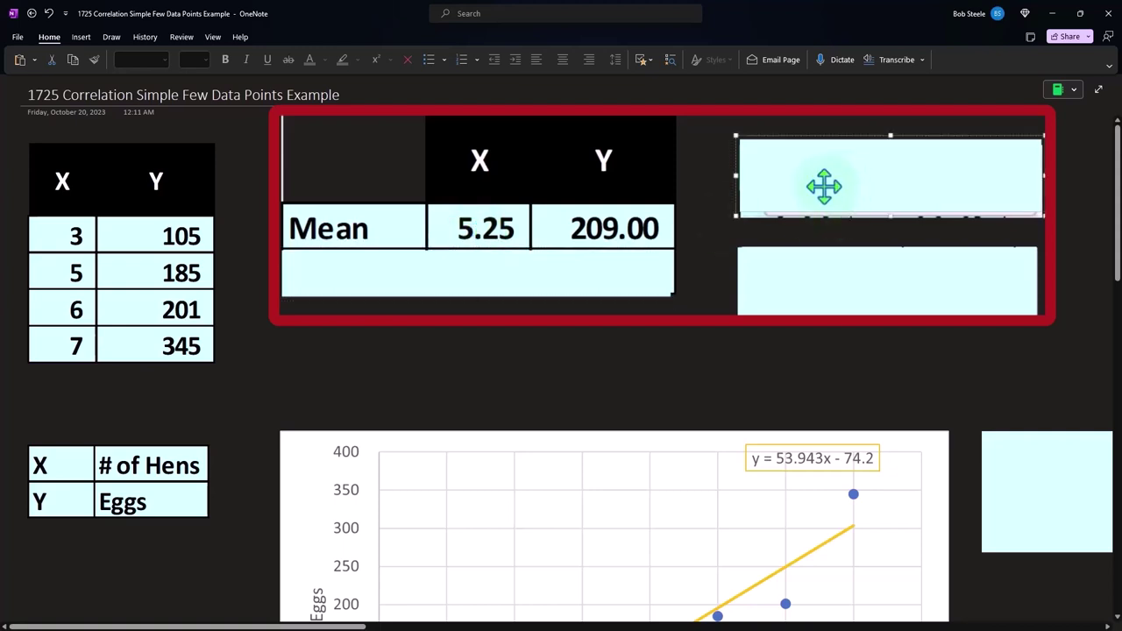
pyautogui.press('Delete')
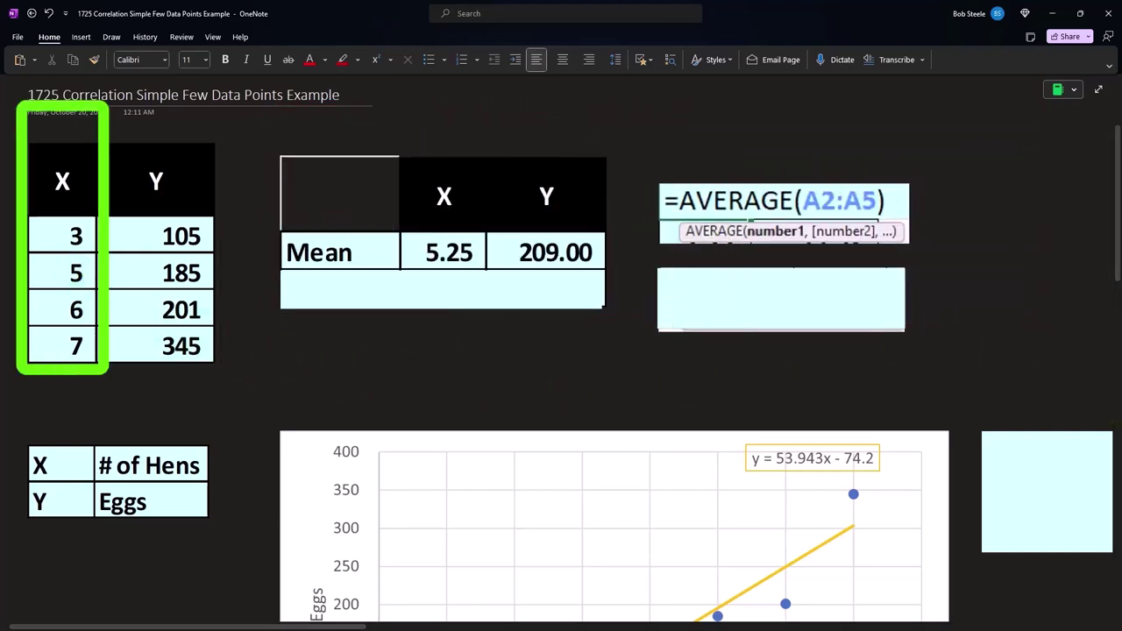
# In Calculator, check the means: (3+5+6+7)/4 = 5.25 and (105+185+201+345)/4 = 209
pyautogui.moveTo(609, 362); pyautogui.dragTo(471, 348)
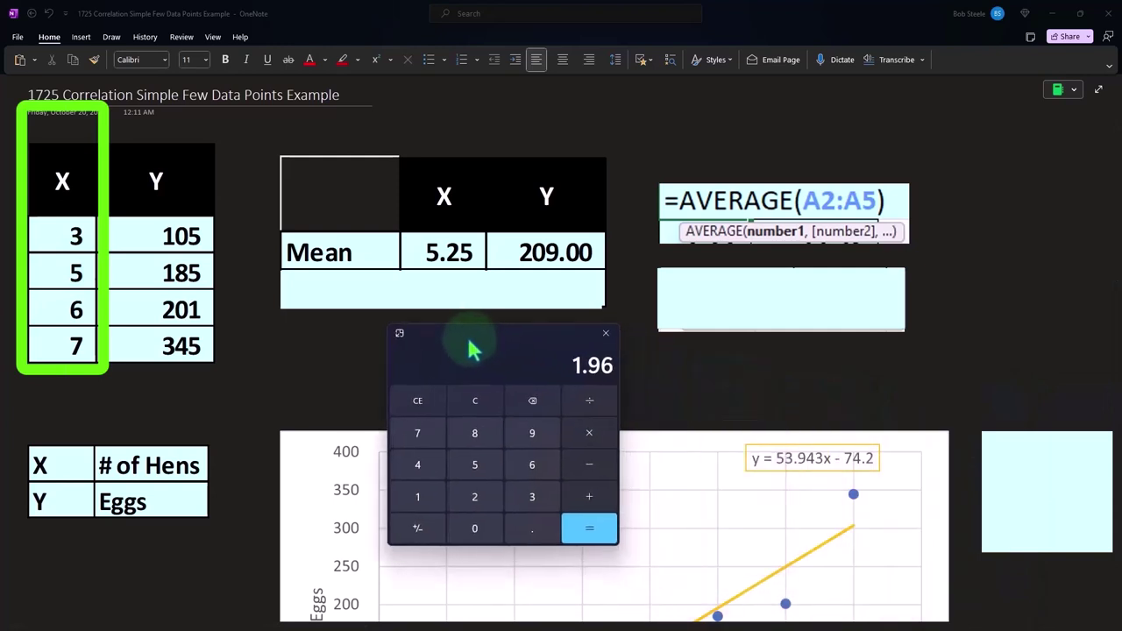
pyautogui.click(465, 404)
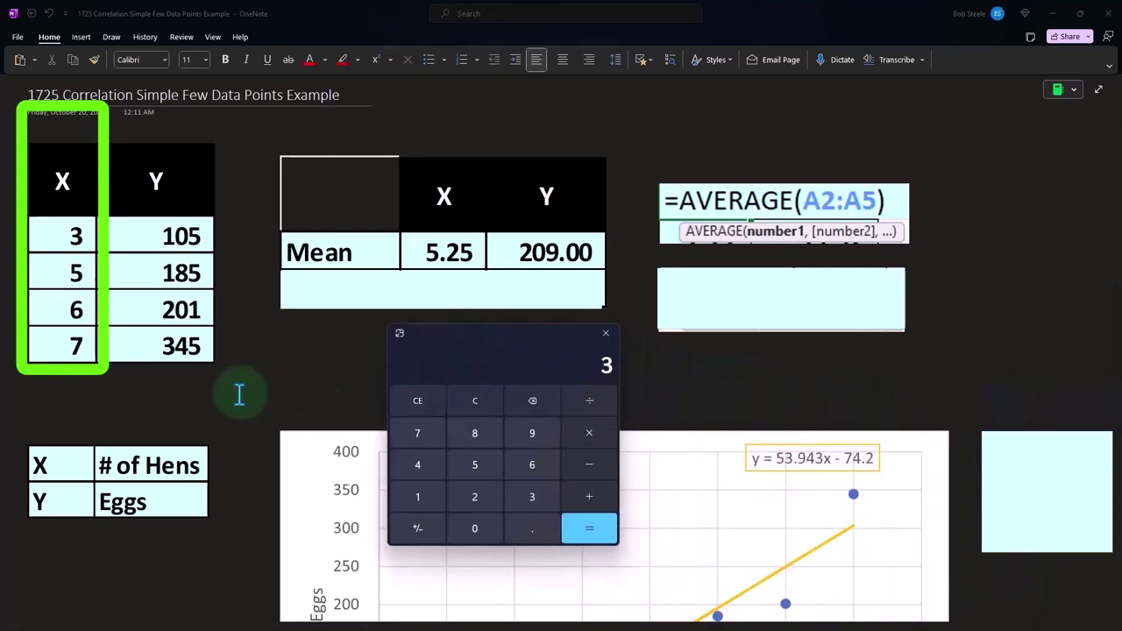
pyautogui.press('5')
pyautogui.press('Return')
pyautogui.press('Return')
pyautogui.write('/4')
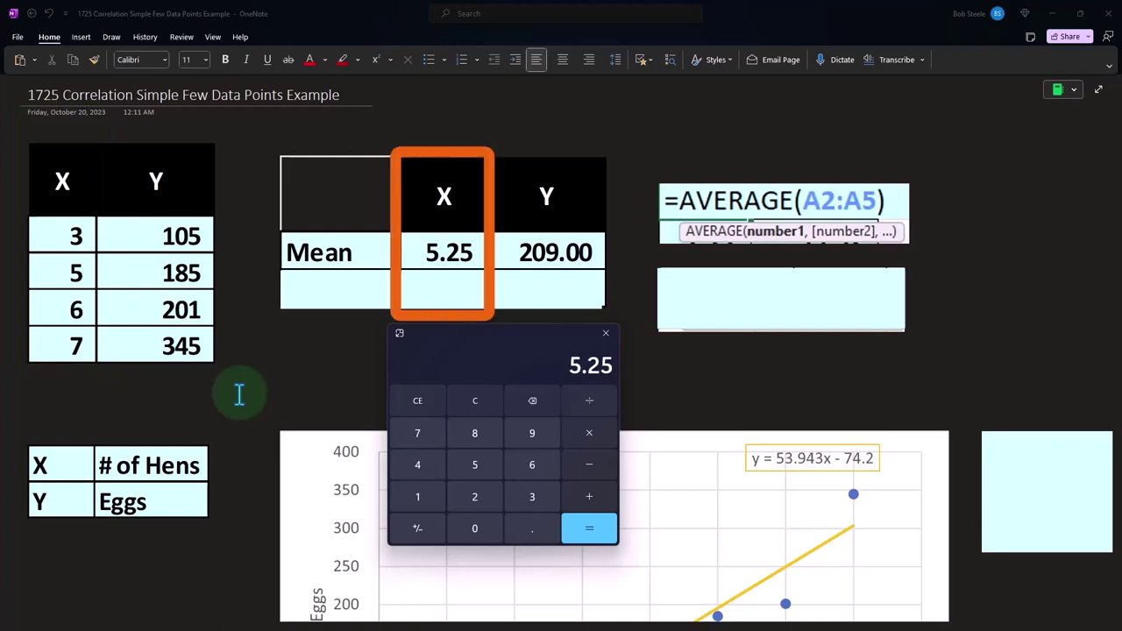
pyautogui.click(474, 405)
pyautogui.write('105')
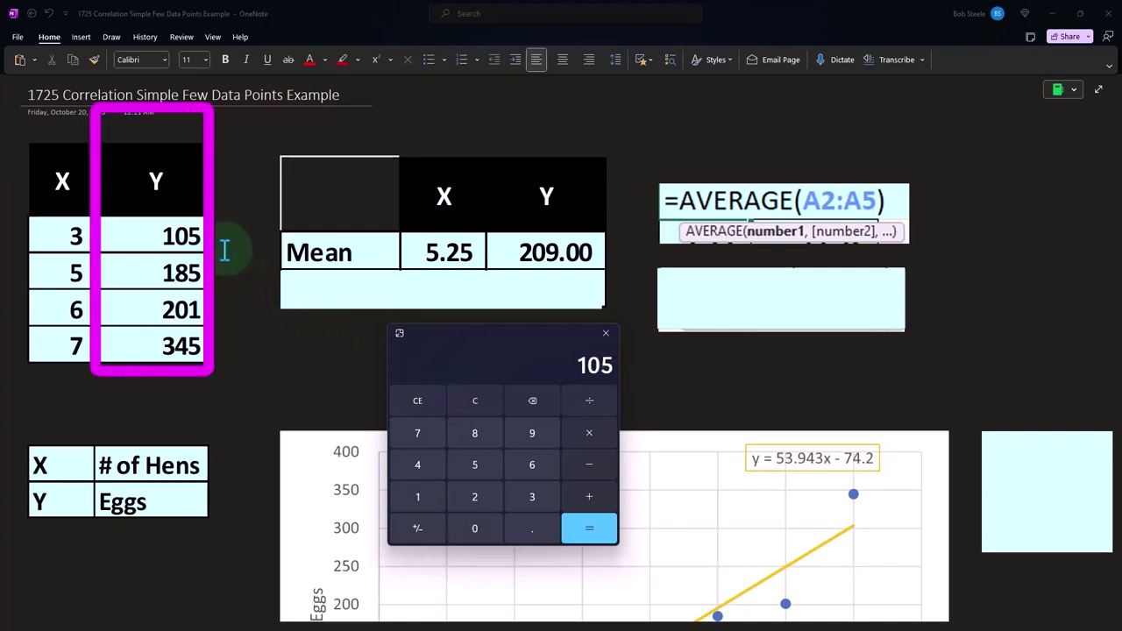
pyautogui.write('+185+201+3')
pyautogui.write('45/4')
pyautogui.press('Return')
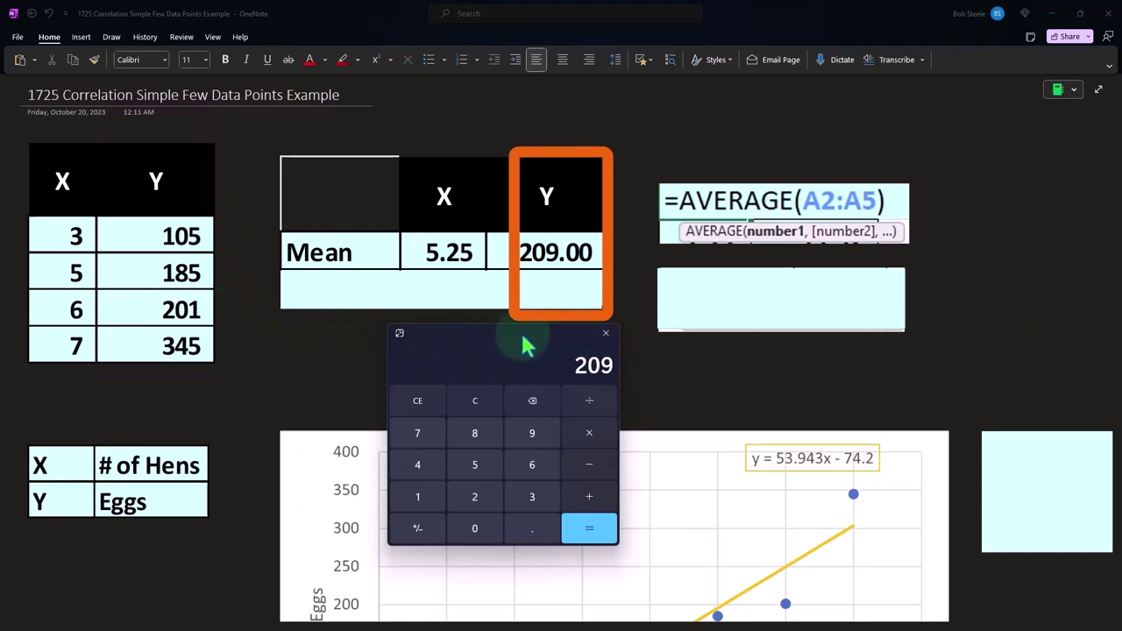
# Move Calculator aside and delete the cover to reveal the SD row (X 1.71, Y 99.92)
pyautogui.moveTo(526, 340); pyautogui.dragTo(1118, 368)
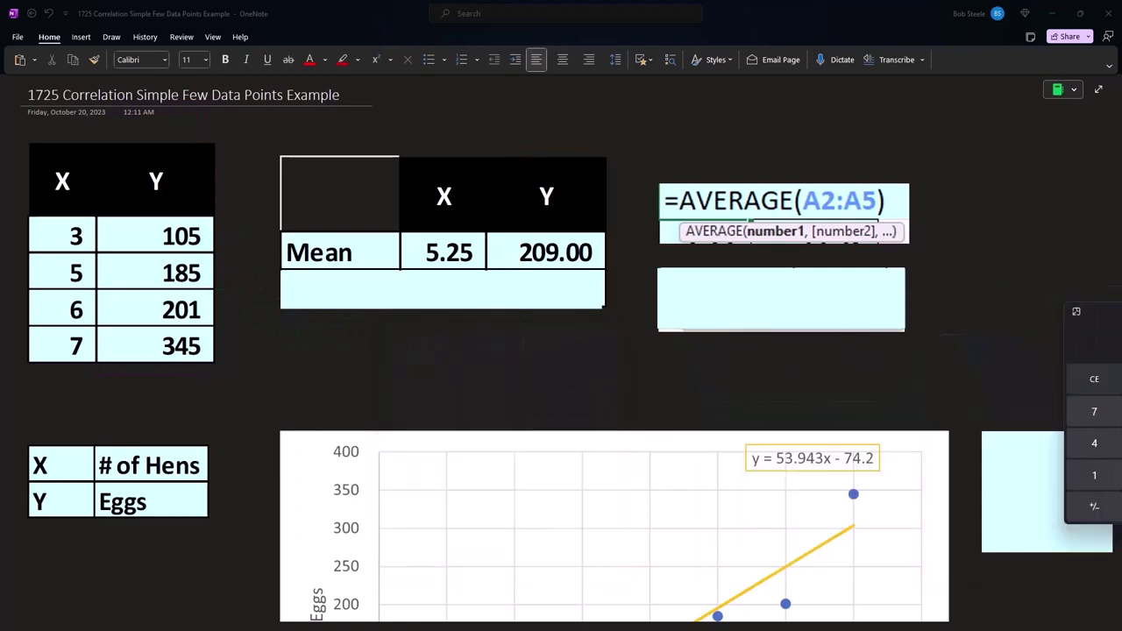
pyautogui.click(470, 306)
pyautogui.press('Delete')
# Reveal the =STDEV.S(A2:A5) formula below AVERAGE, then select the cyan cover beside the chart
pyautogui.click(752, 318)
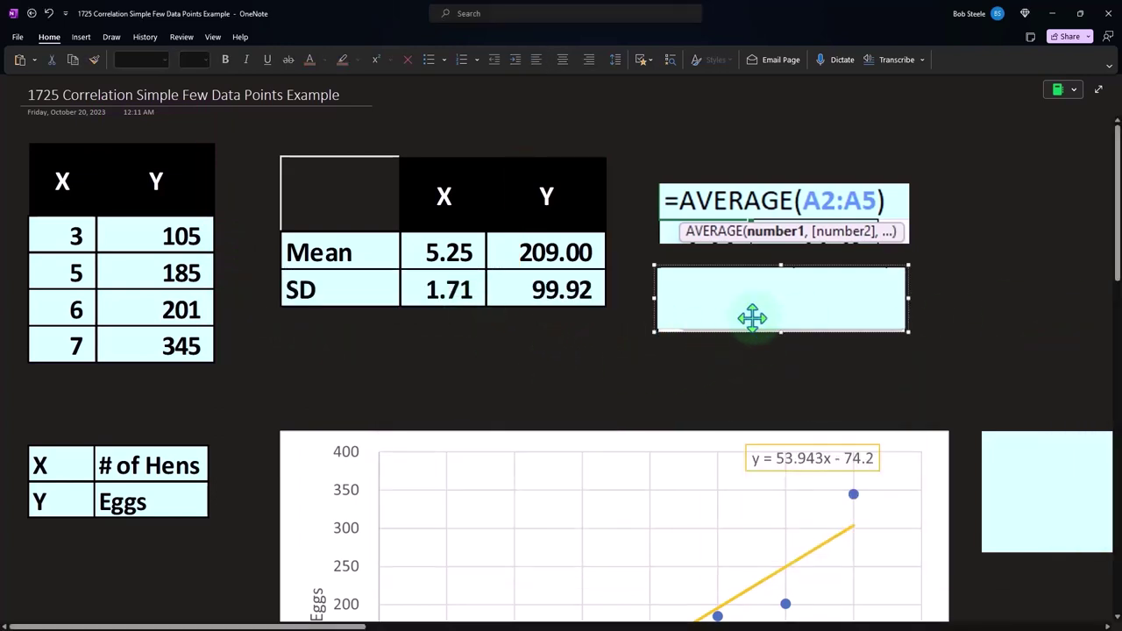
pyautogui.press('Delete')
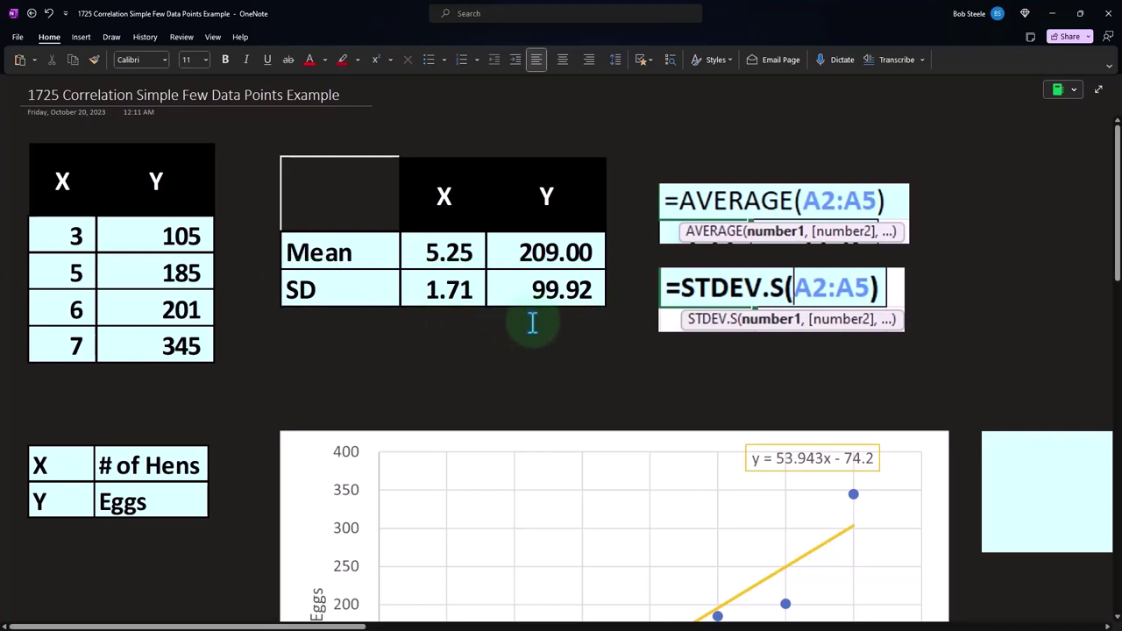
pyautogui.moveTo(334, 628); pyautogui.dragTo(535, 627)
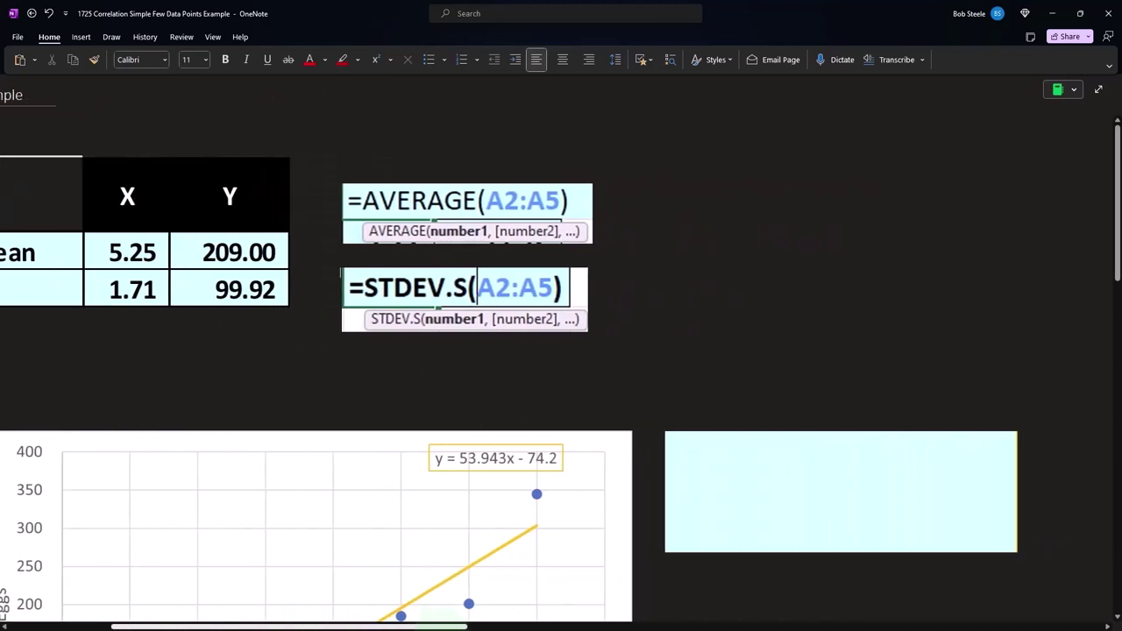
pyautogui.click(526, 502)
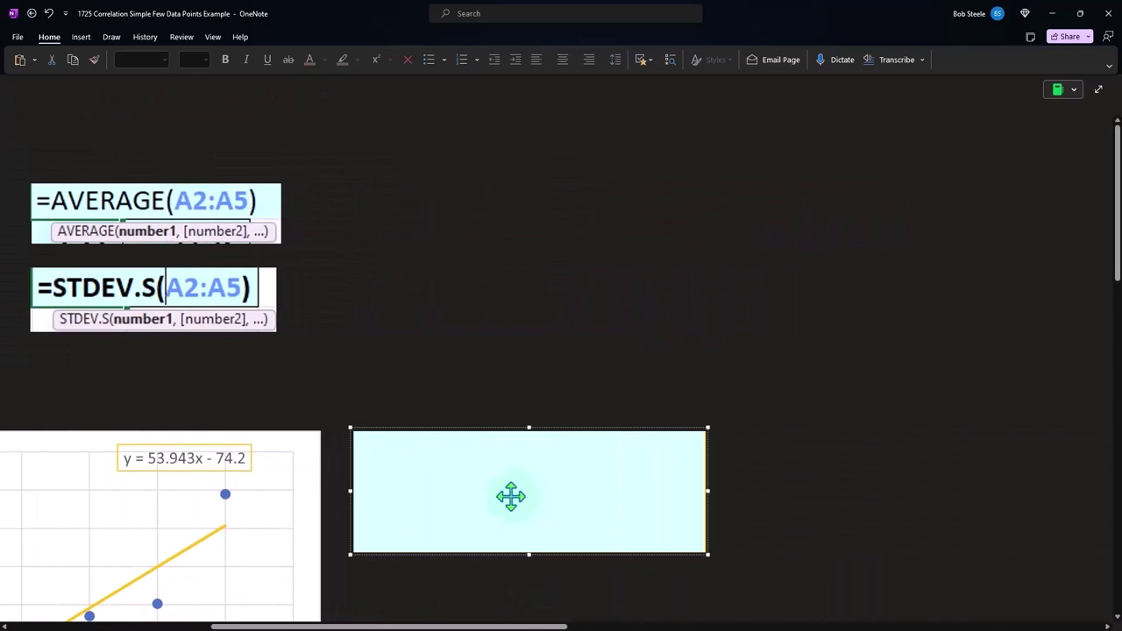
# Bring the correlation formula r = Σ((xᵢ−x̄)/sₓ)((yᵢ−ȳ)/s_y)/(n−1) into view
pyautogui.scroll(-3, 504, 498)
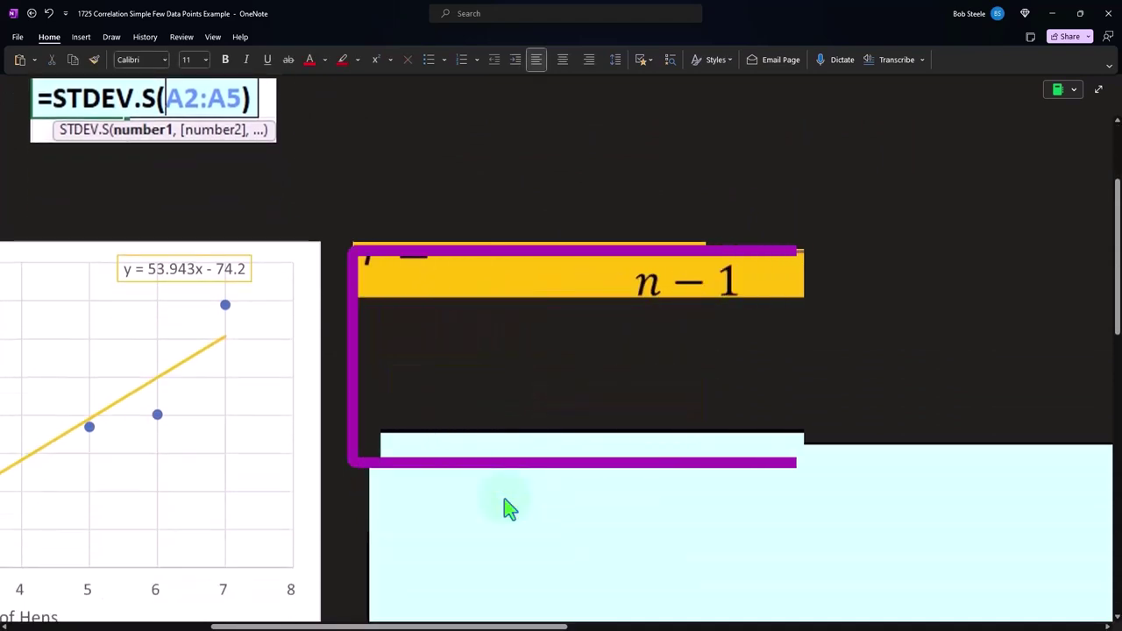
pyautogui.scroll(2, 507, 496)
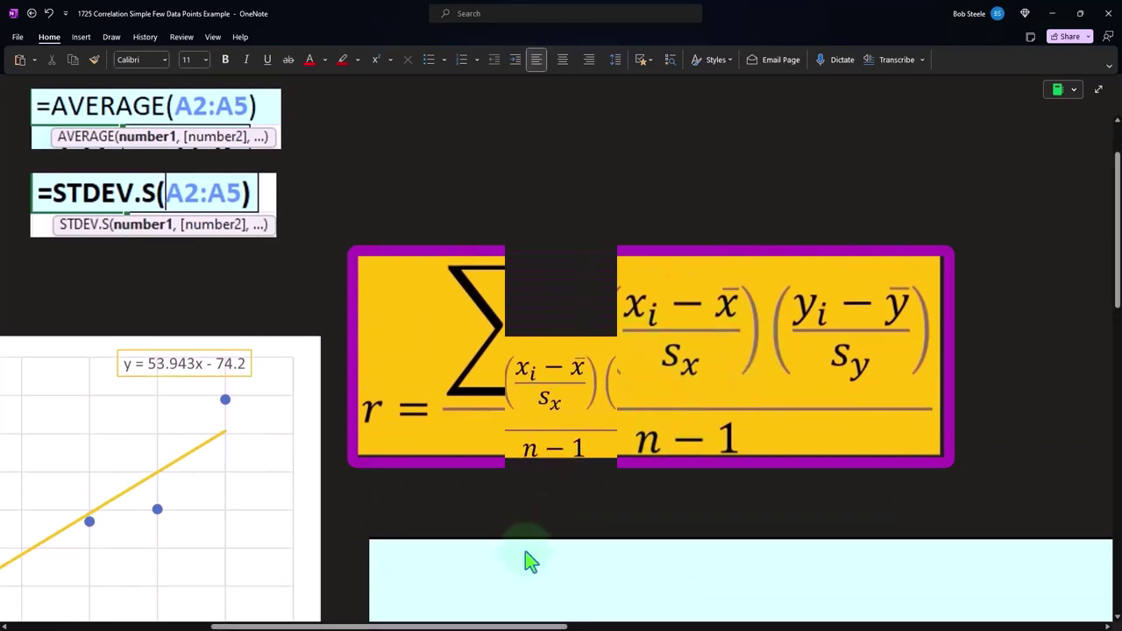
pyautogui.hscroll(-5, 528, 561)
pyautogui.hscroll(-4, 222, 530)
pyautogui.scroll(1, 221, 530)
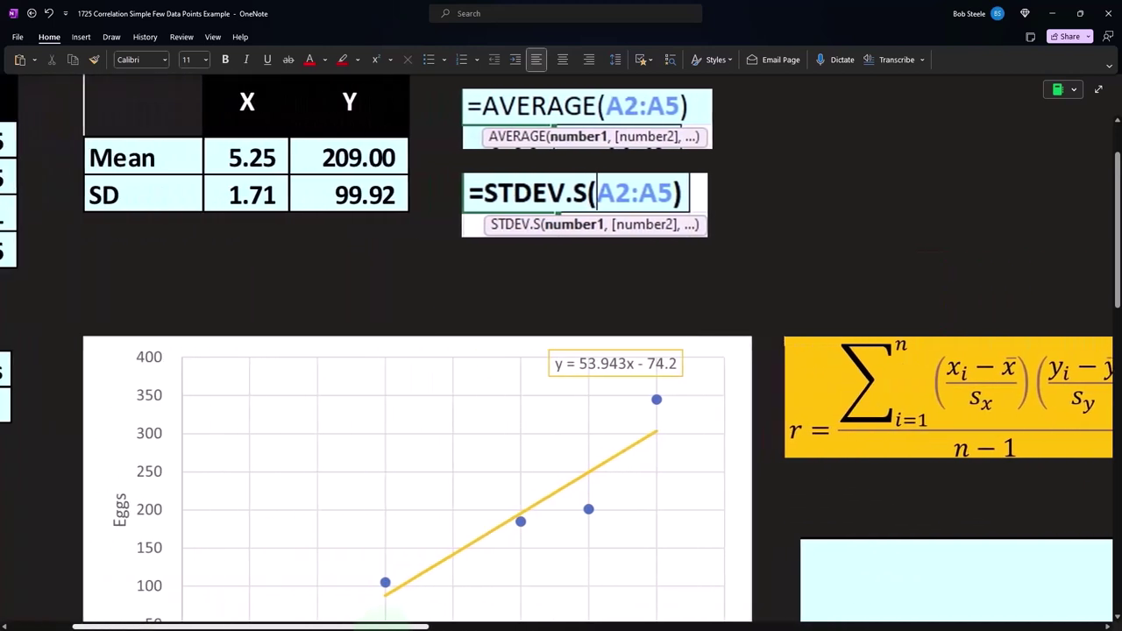
pyautogui.scroll(1, 222, 530)
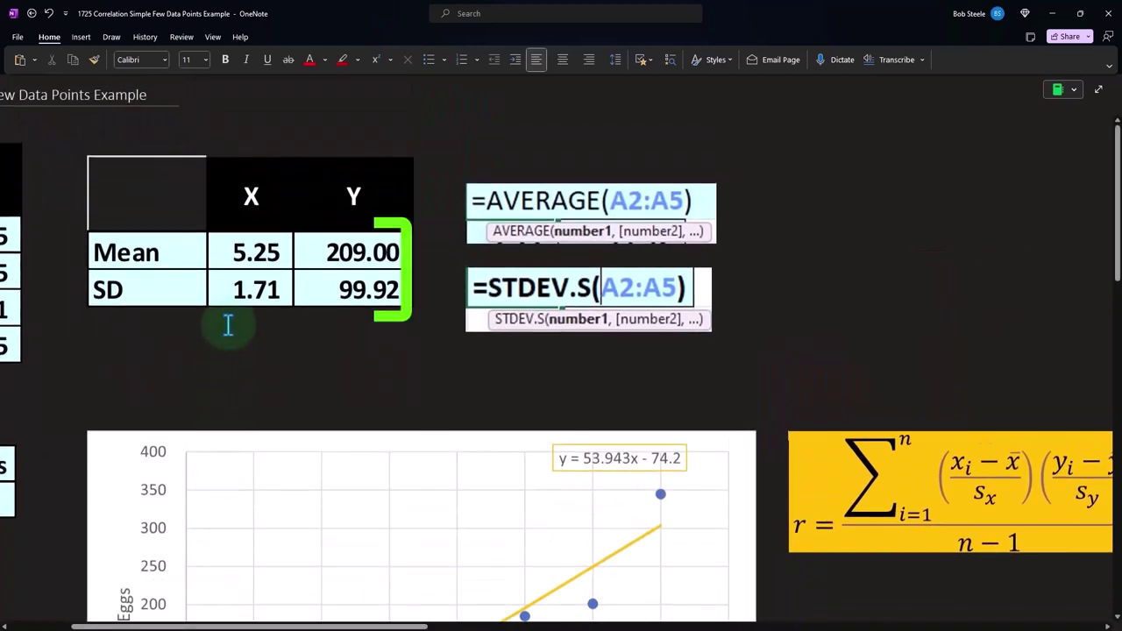
pyautogui.moveTo(419, 623); pyautogui.dragTo(349, 624)
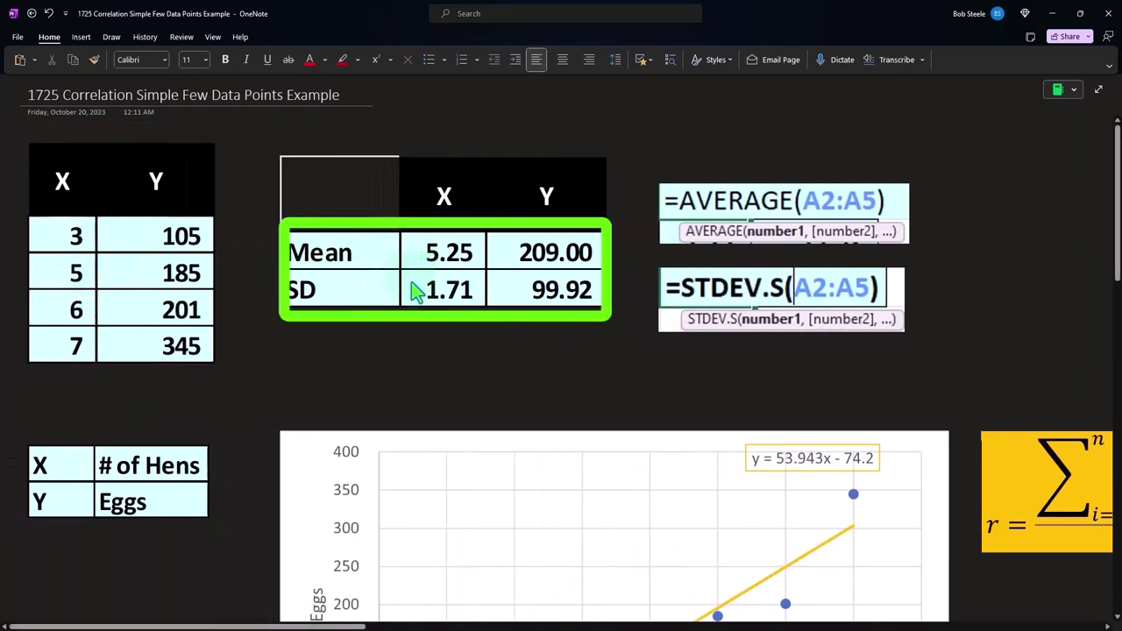
pyautogui.moveTo(361, 625); pyautogui.dragTo(572, 624)
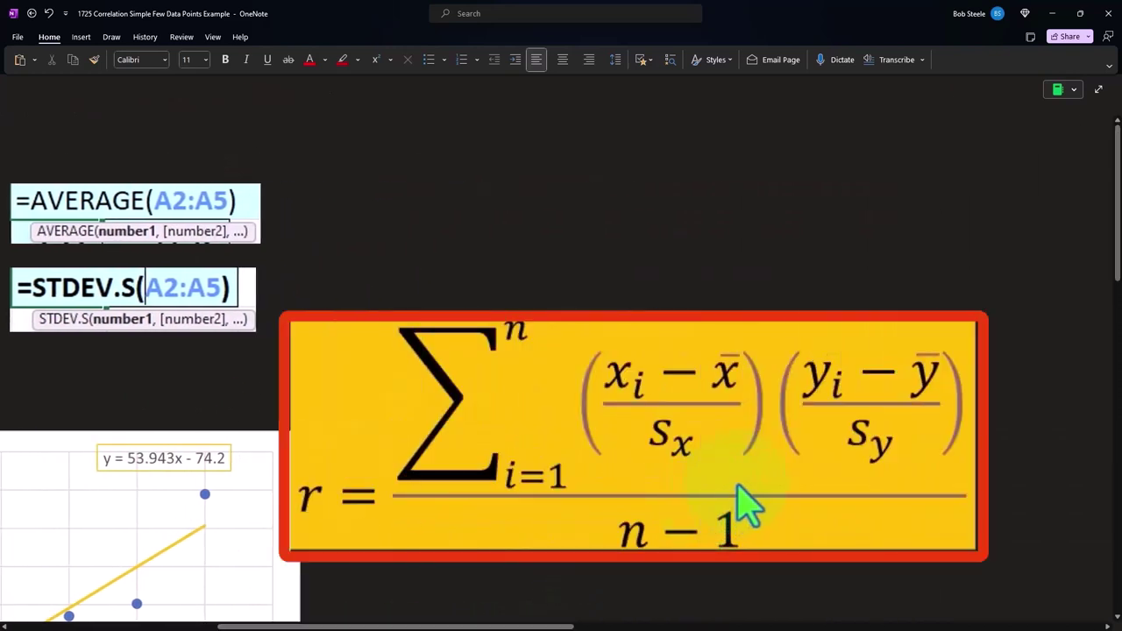
# Shrink the cyan cover to expose the X and X−X̄ columns: (2.25), (0.25), 0.75, 1.75
pyautogui.scroll(-5, 569, 528)
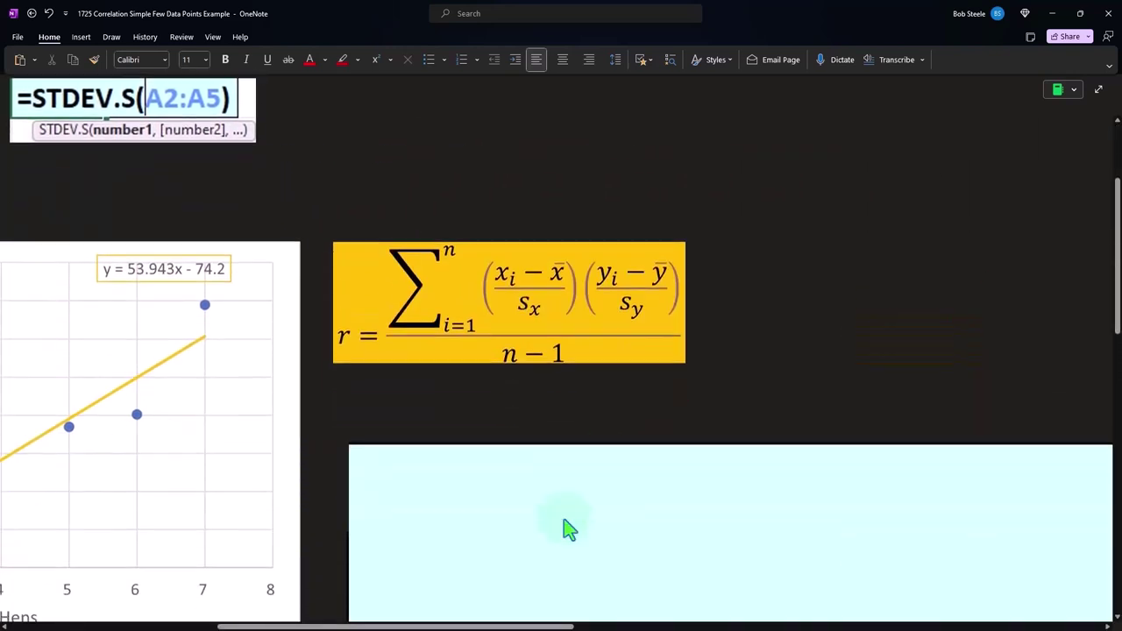
pyautogui.click(568, 528)
pyautogui.scroll(-3, 568, 529)
pyautogui.moveTo(347, 396); pyautogui.dragTo(537, 421)
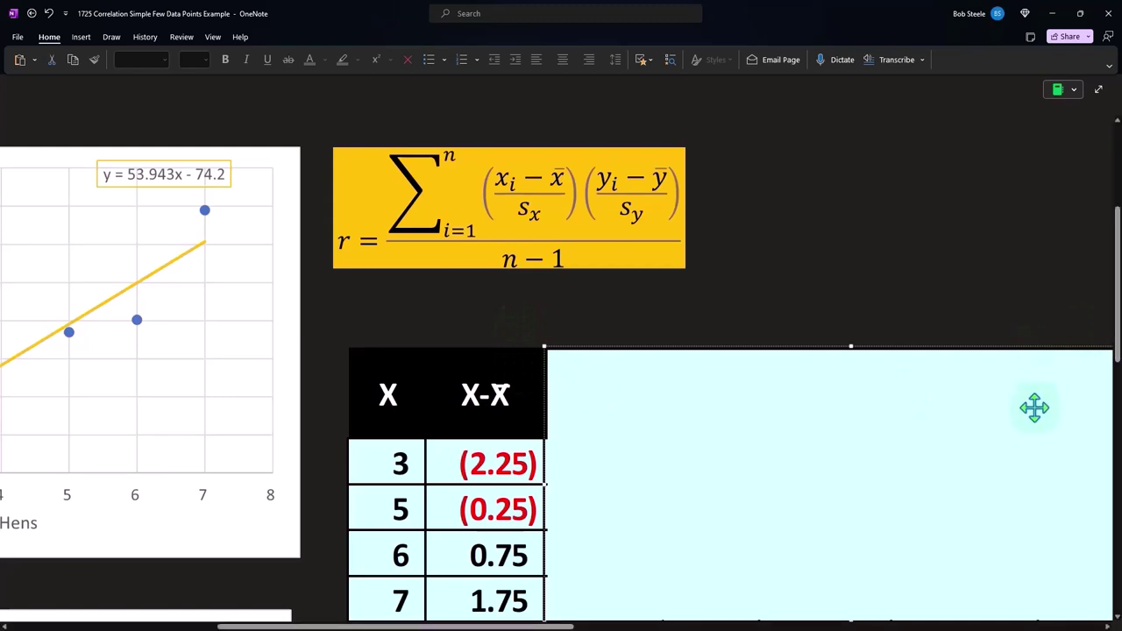
# In Calculator, compute 3−5.25 = −2.25 and 5−5.25 = −0.25
pyautogui.hscroll(-5, 274, 530)
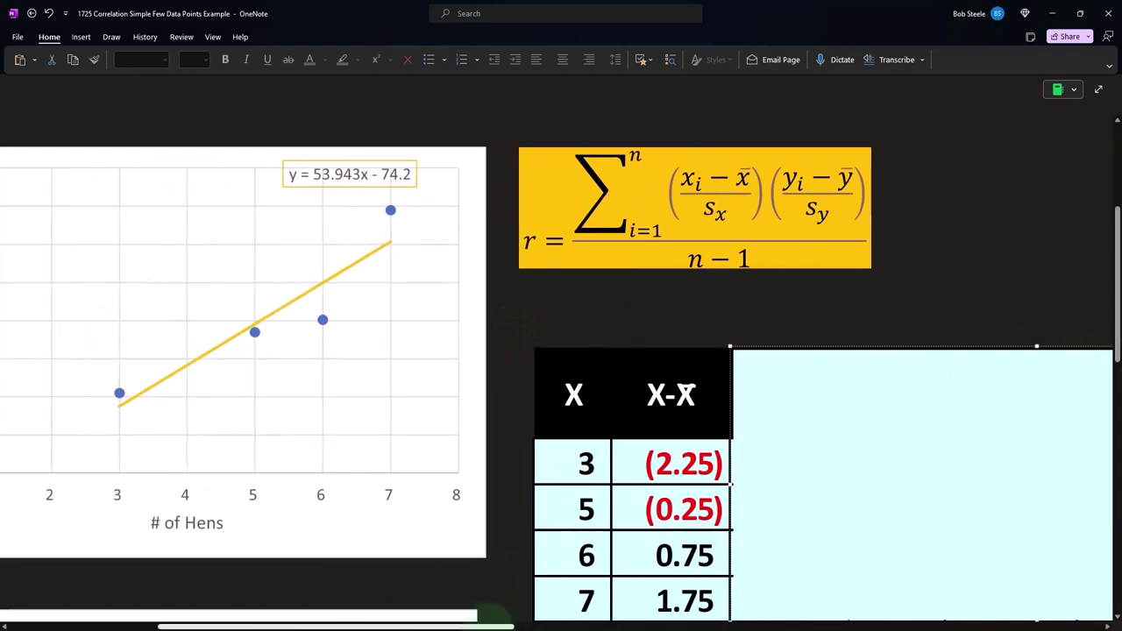
pyautogui.scroll(3, 274, 530)
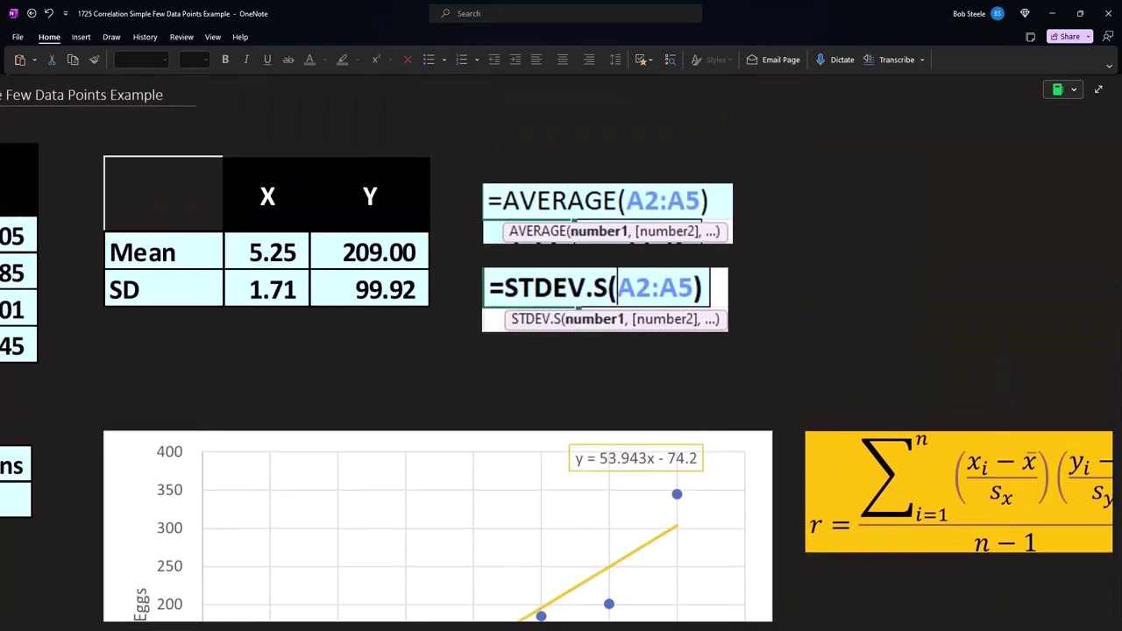
pyautogui.click(432, 605)
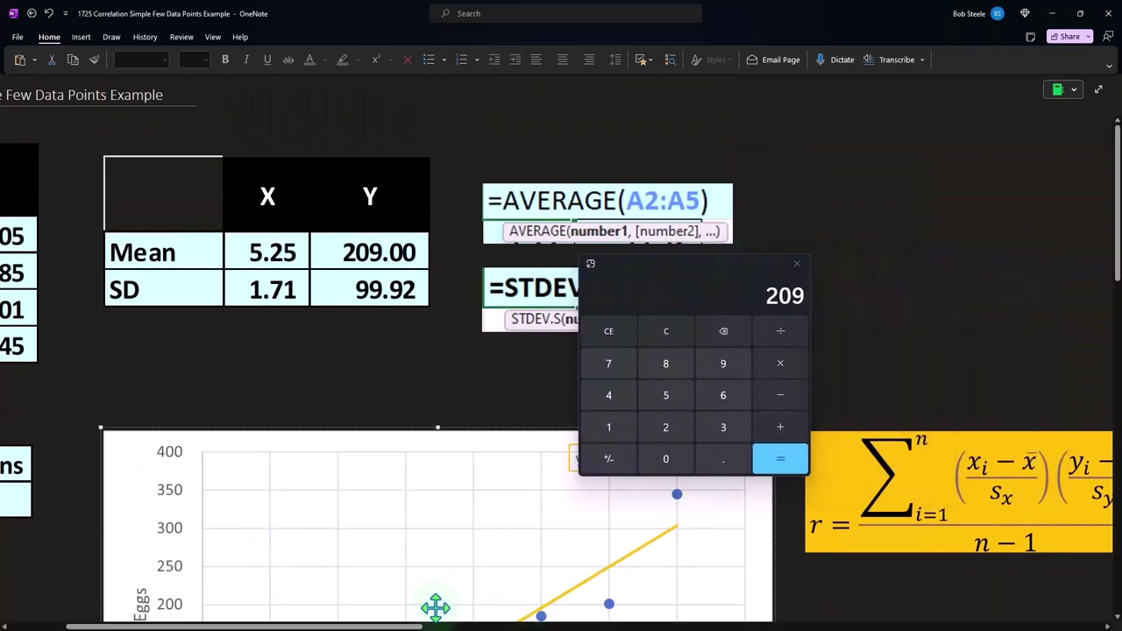
pyautogui.hscroll(-4, 433, 605)
pyautogui.click(666, 331)
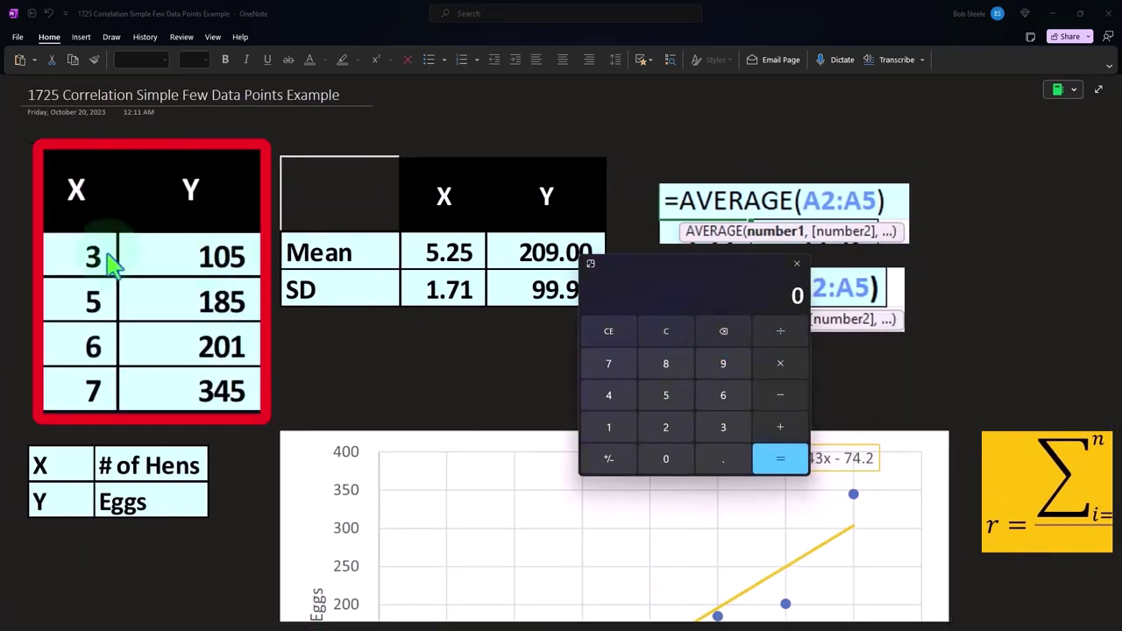
pyautogui.press('3')
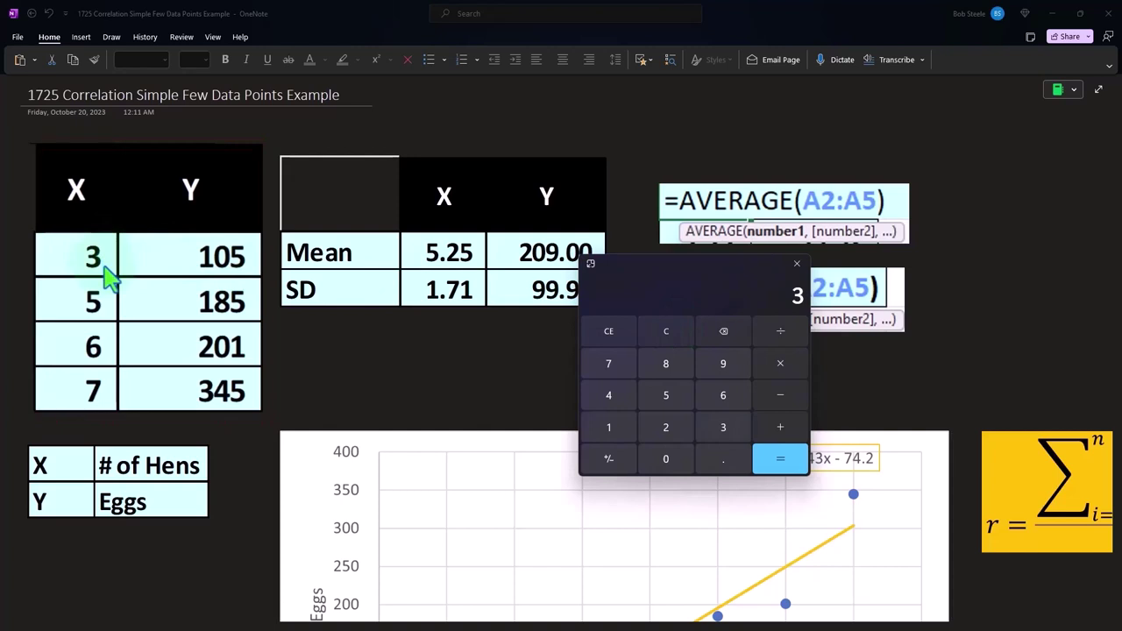
pyautogui.write('5')
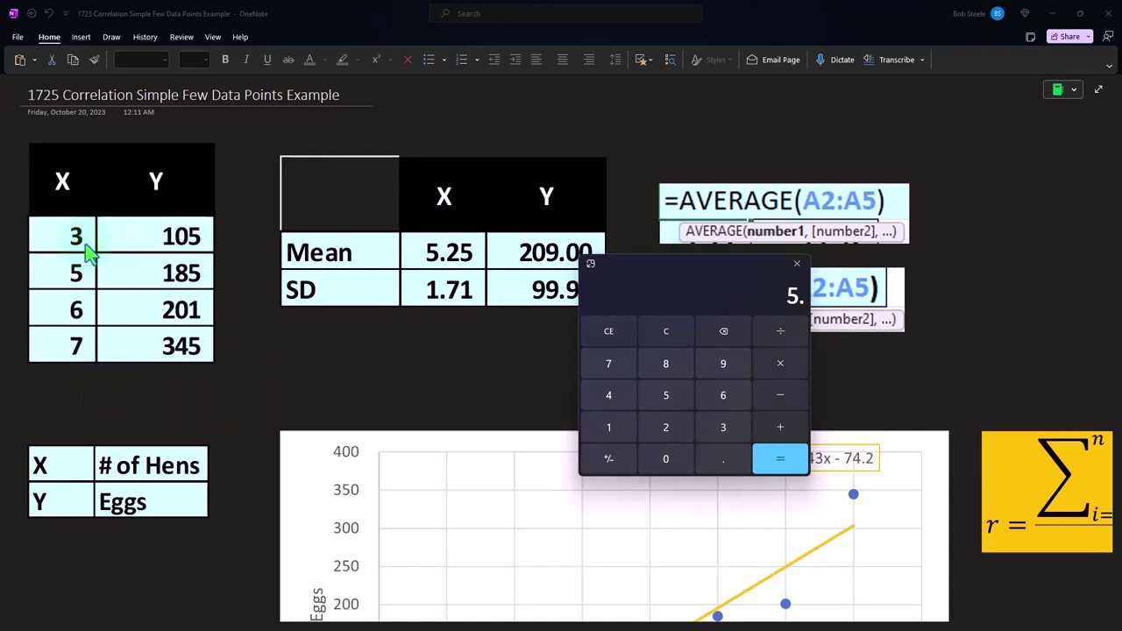
pyautogui.write('.25')
pyautogui.press('Return')
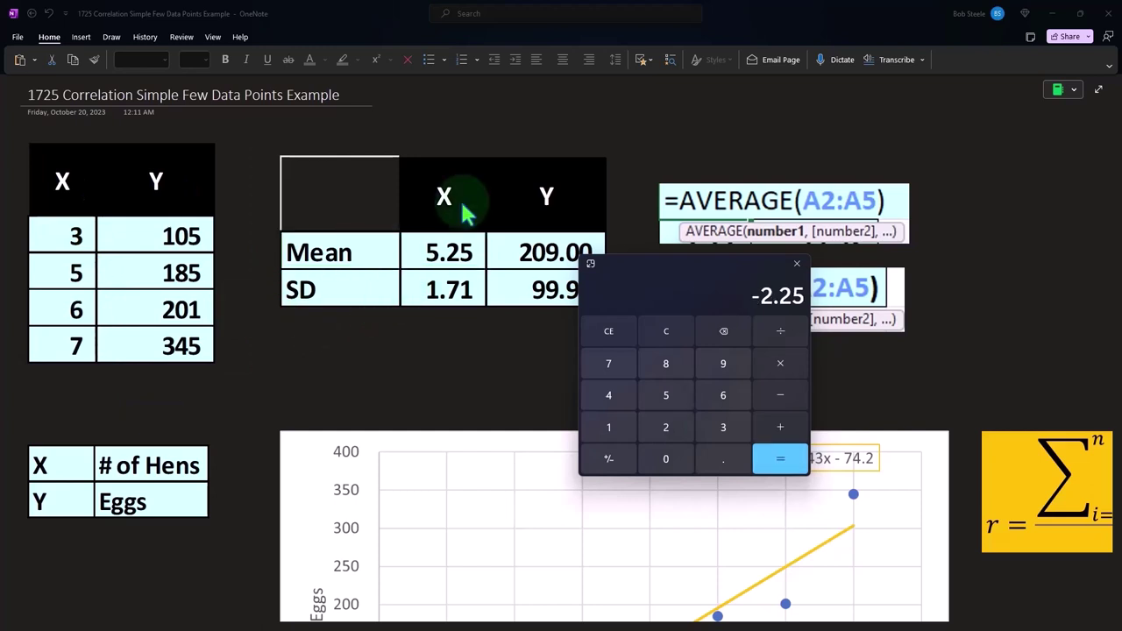
pyautogui.click(666, 330)
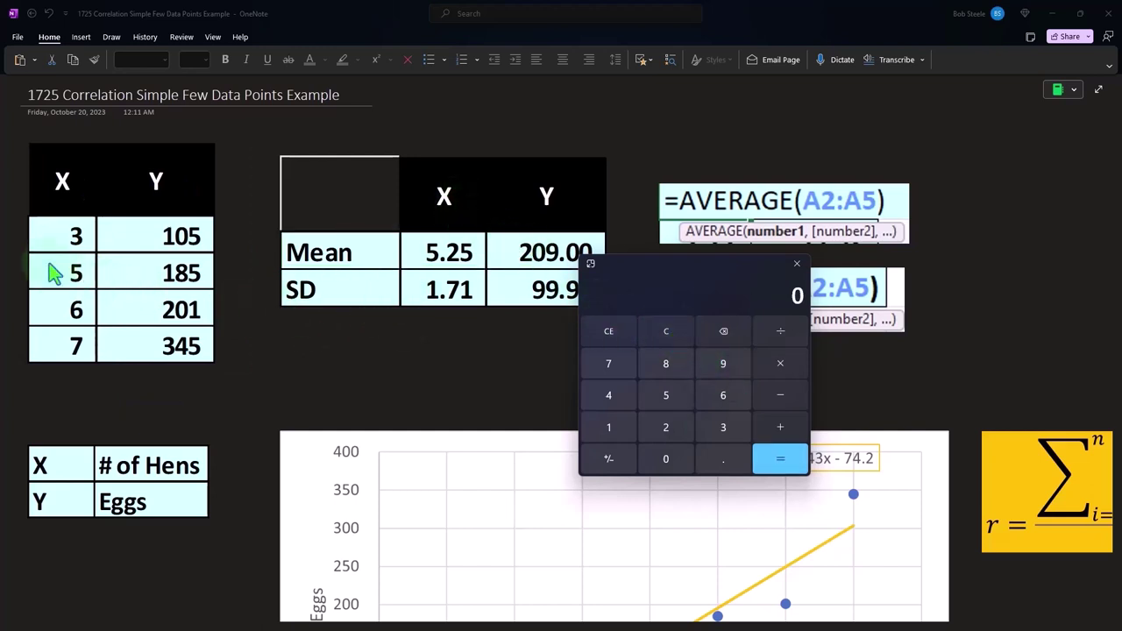
pyautogui.write('5-5')
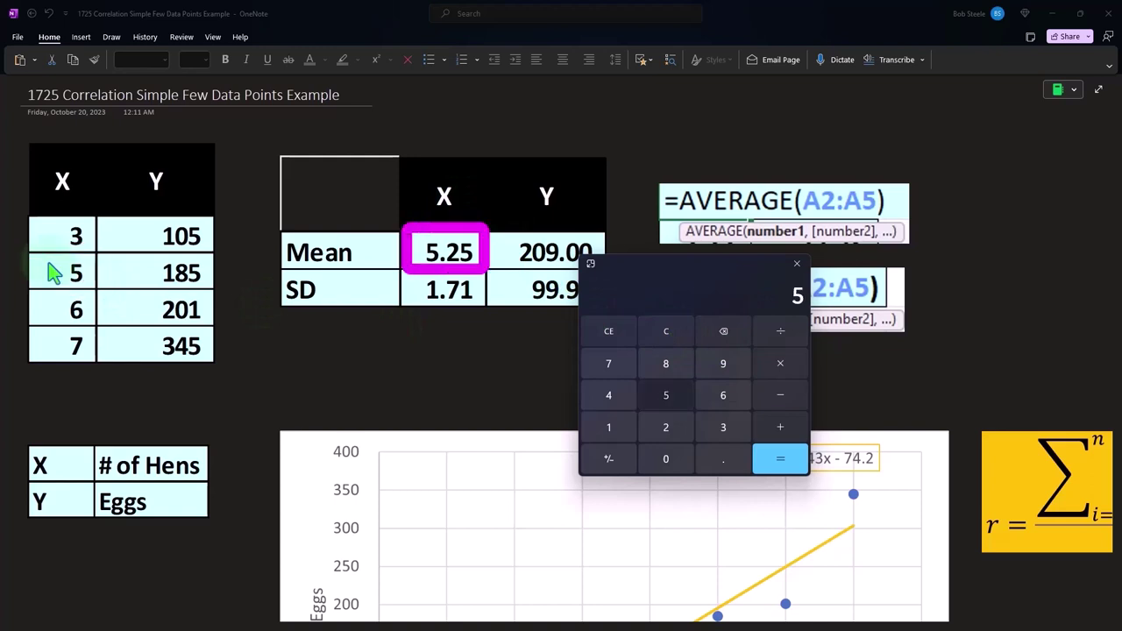
pyautogui.write('.25')
pyautogui.press('Return')
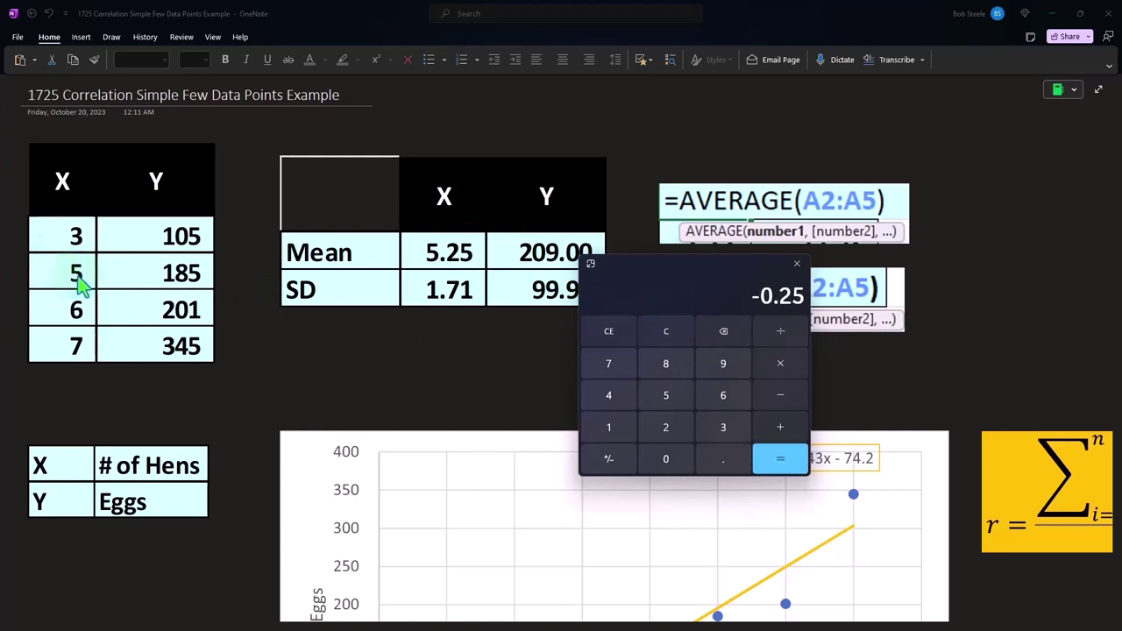
# Compute the remaining deviations 6−5.25 = 0.75 and 7−5.25 = 1.75
pyautogui.click(666, 330)
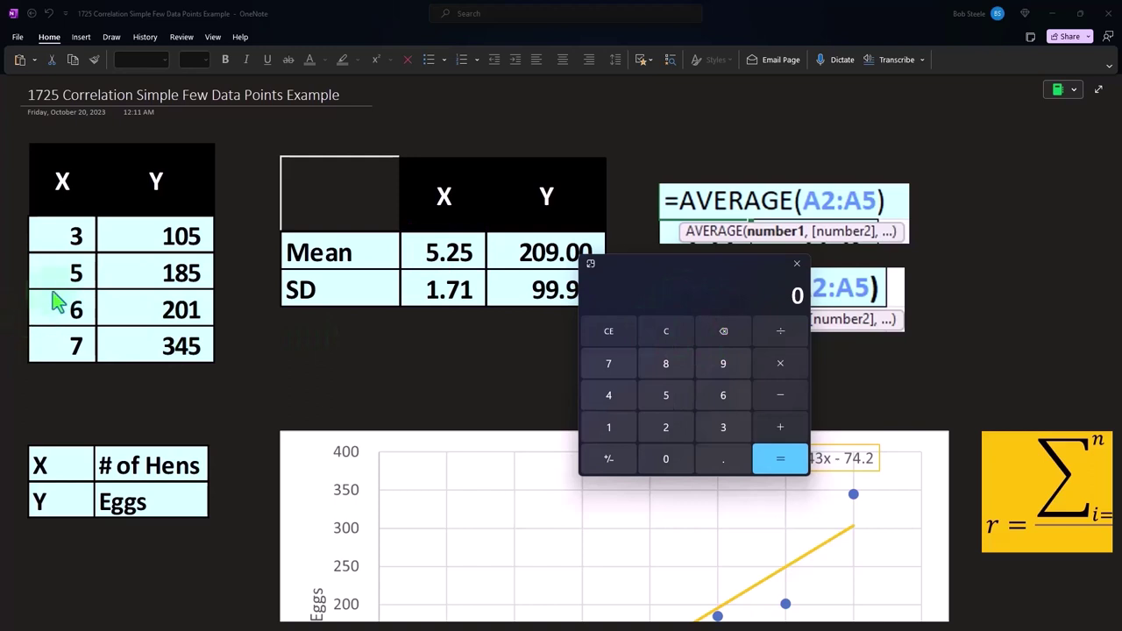
pyautogui.write('6-5.2')
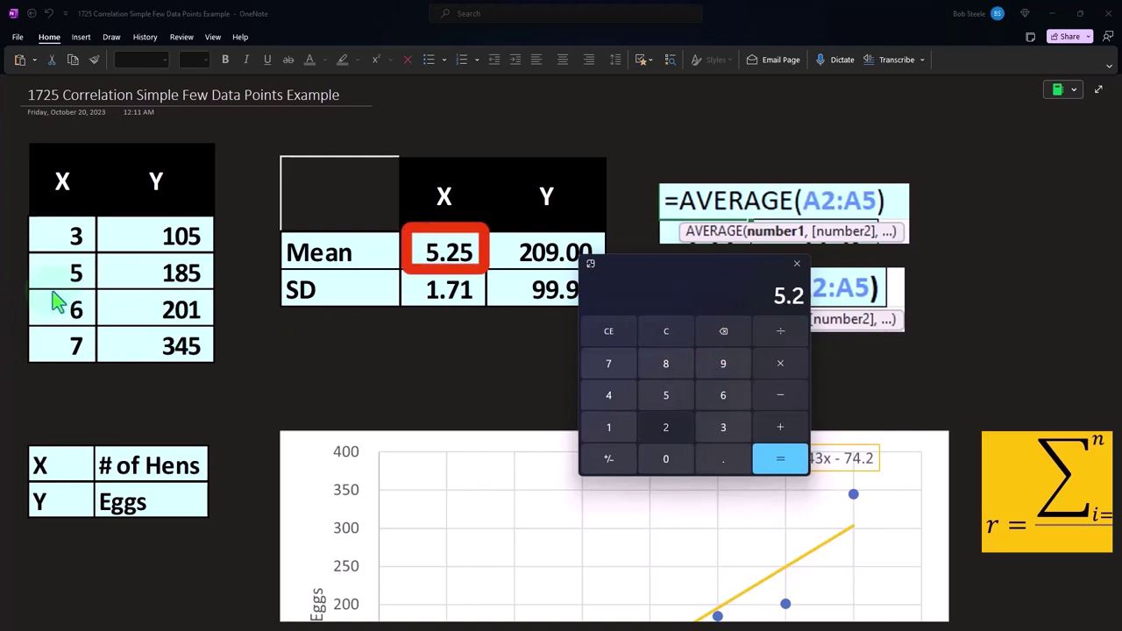
pyautogui.write('5')
pyautogui.press('Return')
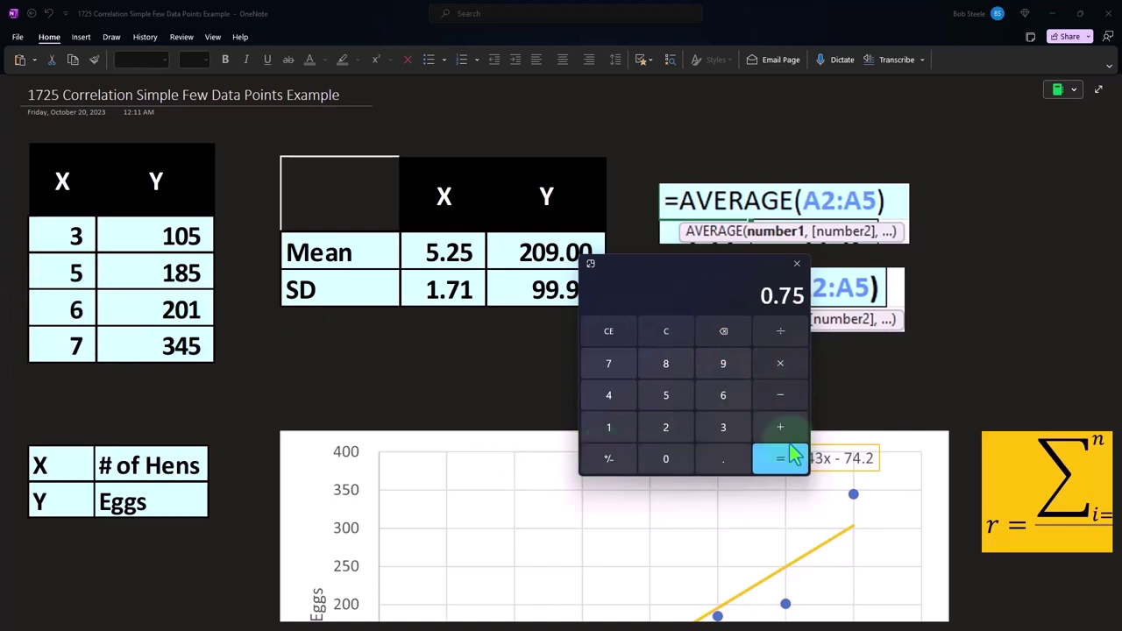
pyautogui.click(666, 341)
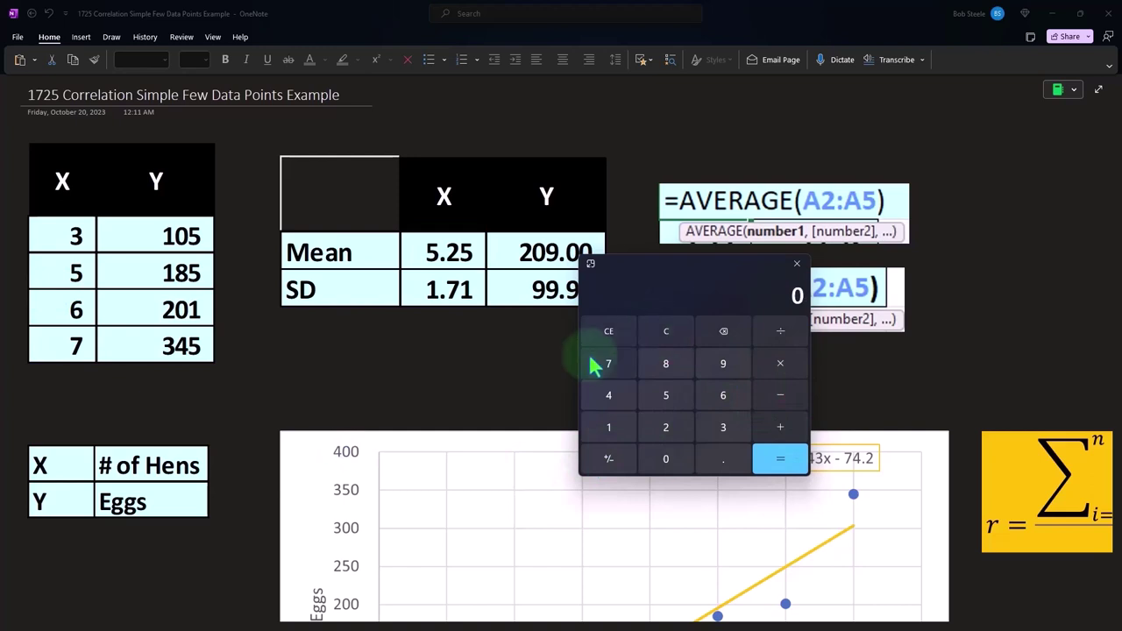
pyautogui.click(596, 365)
pyautogui.write('-5.')
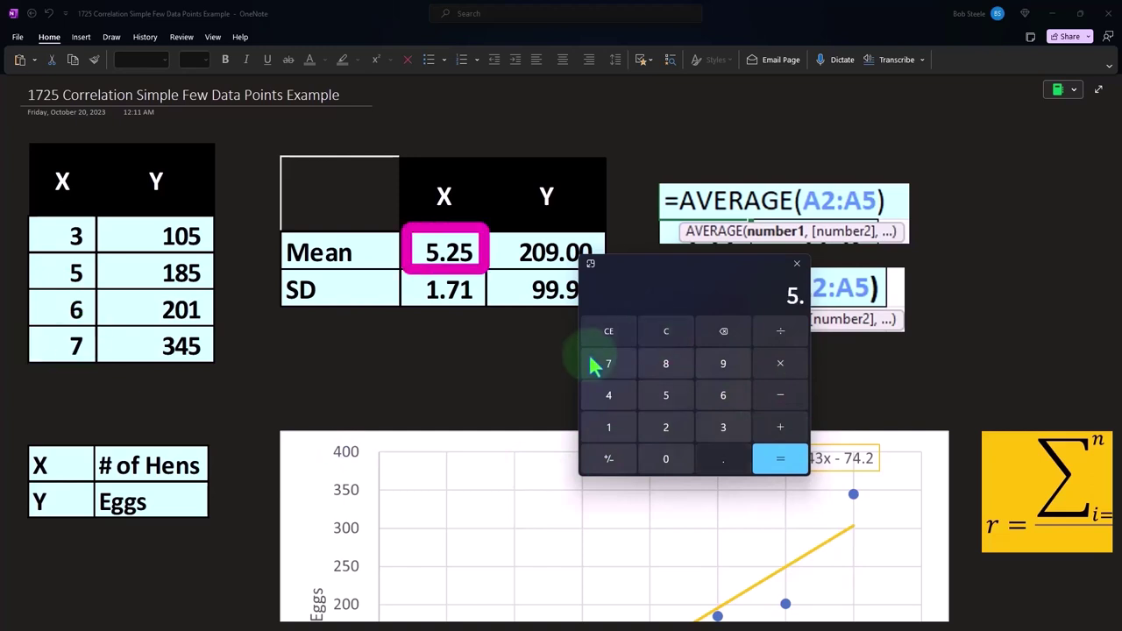
pyautogui.write('25')
pyautogui.press('Return')
# Widen the table's cover box to reveal the Z of X column (−1.32 to 1.02)
pyautogui.scroll(-3, 386, 429)
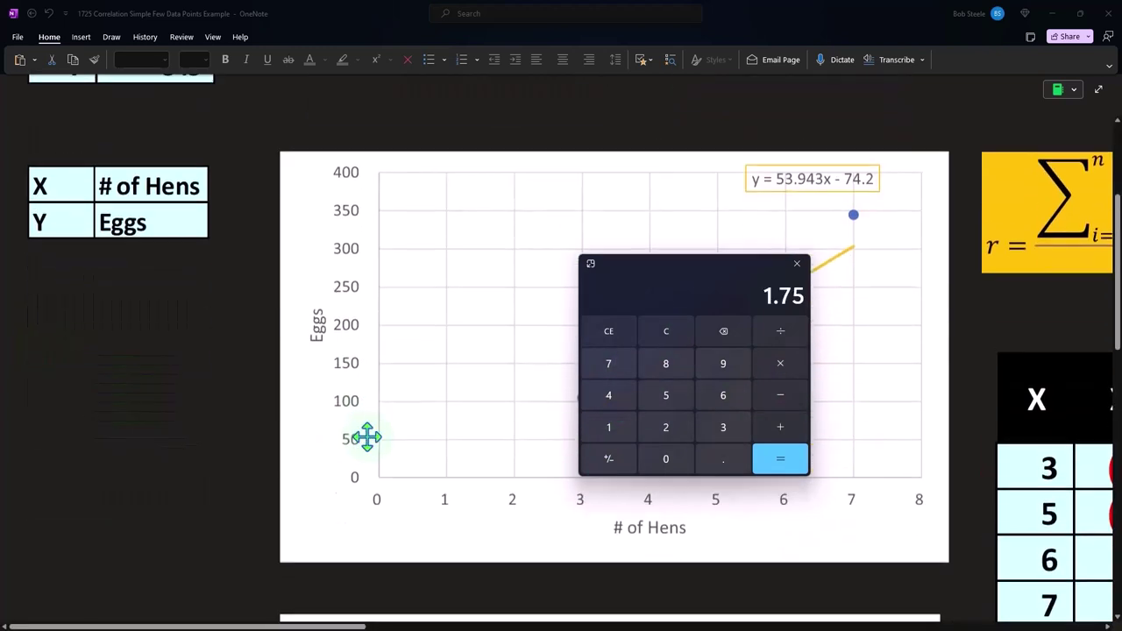
pyautogui.moveTo(331, 627); pyautogui.dragTo(577, 627)
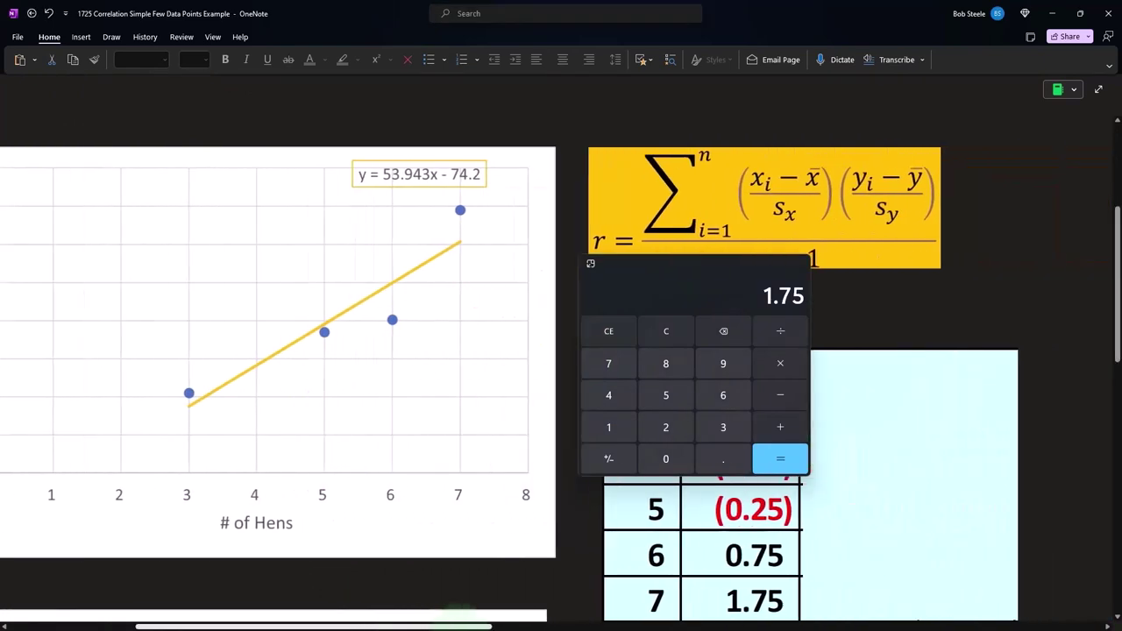
pyautogui.scroll(-1, 424, 501)
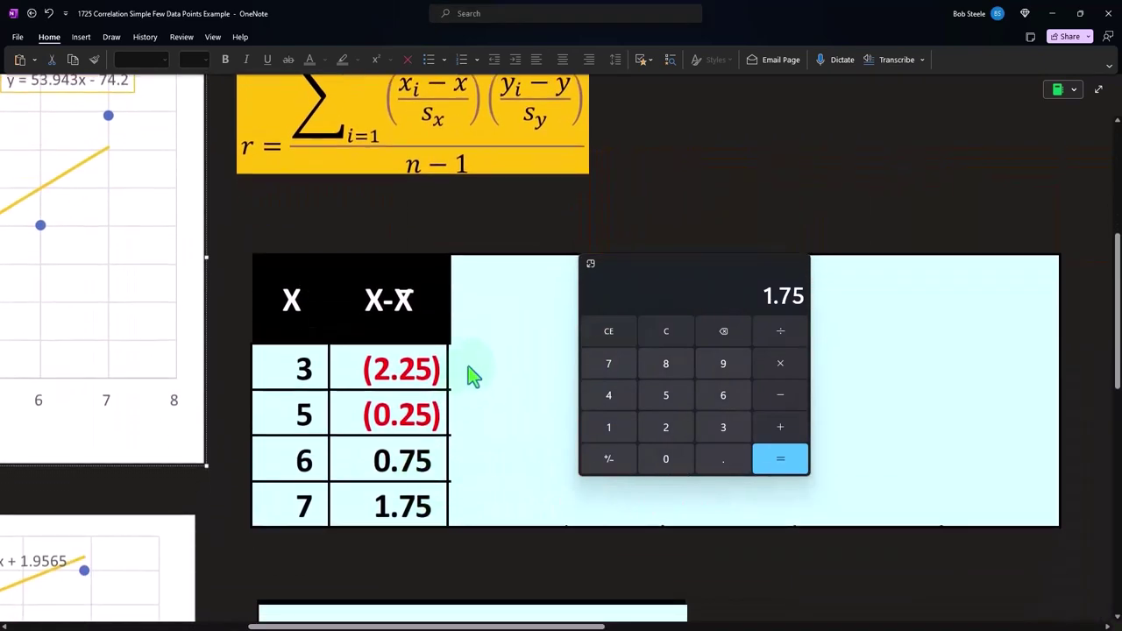
pyautogui.moveTo(637, 263); pyautogui.dragTo(822, 263)
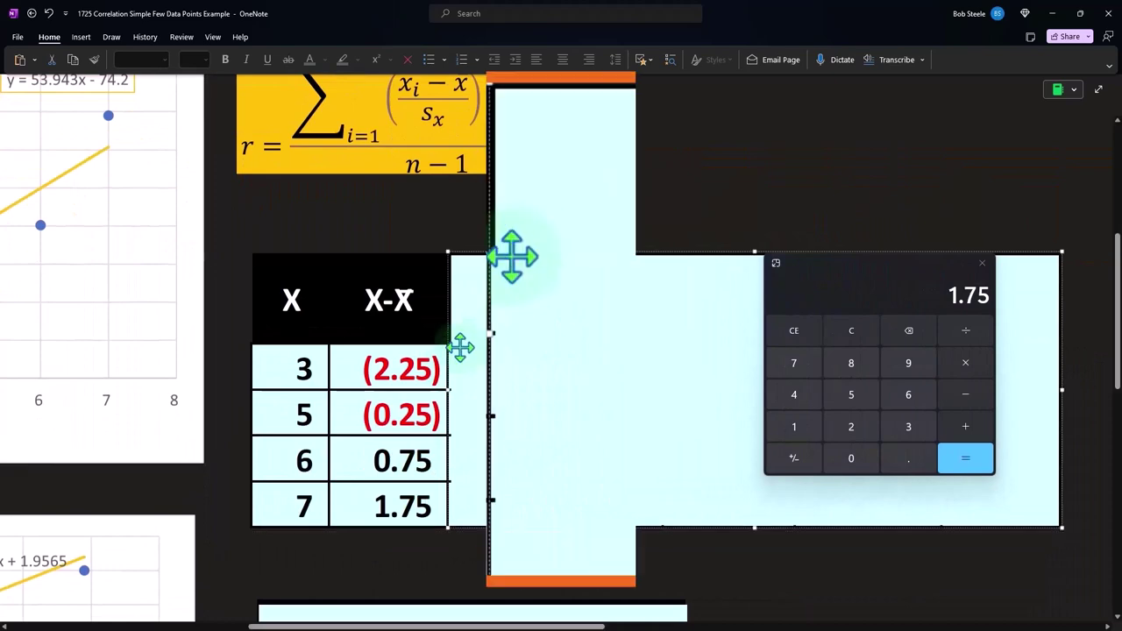
pyautogui.moveTo(450, 373); pyautogui.dragTo(575, 395)
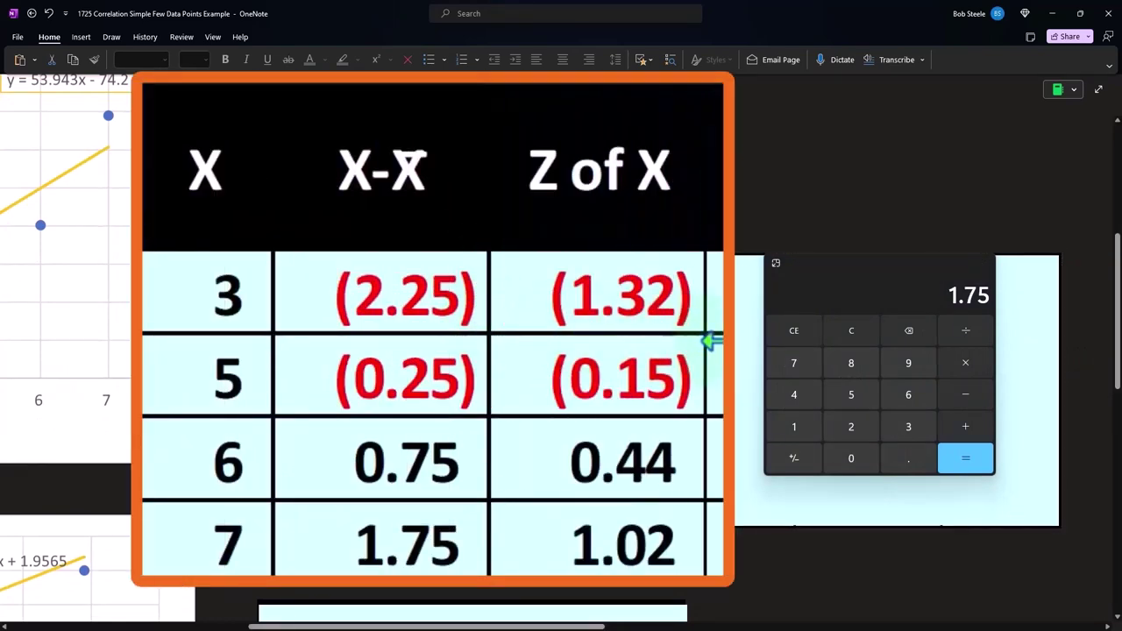
# Check the X z-scores in Calculator, starting with (3 − 5.25) ÷ 1.31, then X = 5
pyautogui.scroll(3, 582, 447)
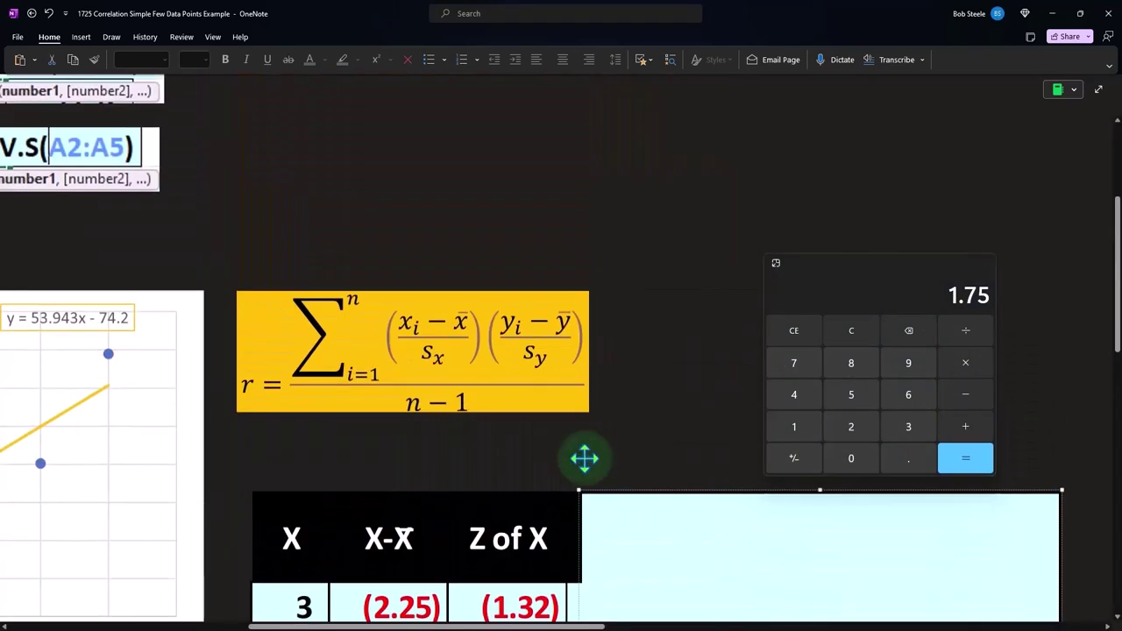
pyautogui.scroll(2, 574, 544)
pyautogui.hscroll(-5, 570, 608)
pyautogui.hscroll(-3, 561, 394)
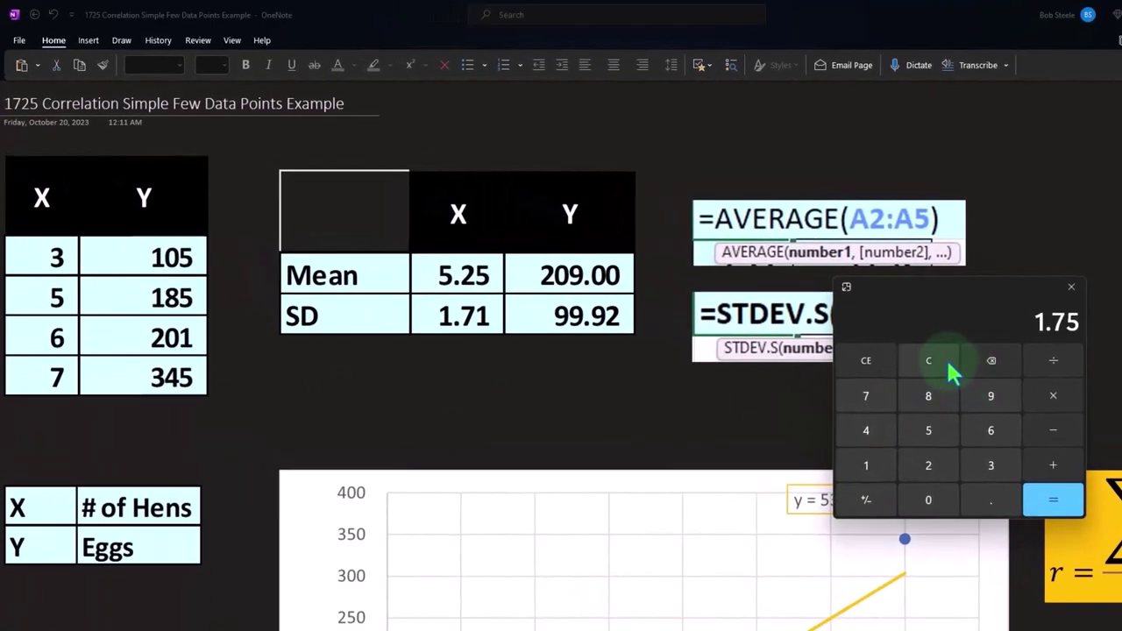
pyautogui.click(940, 367)
pyautogui.write('3')
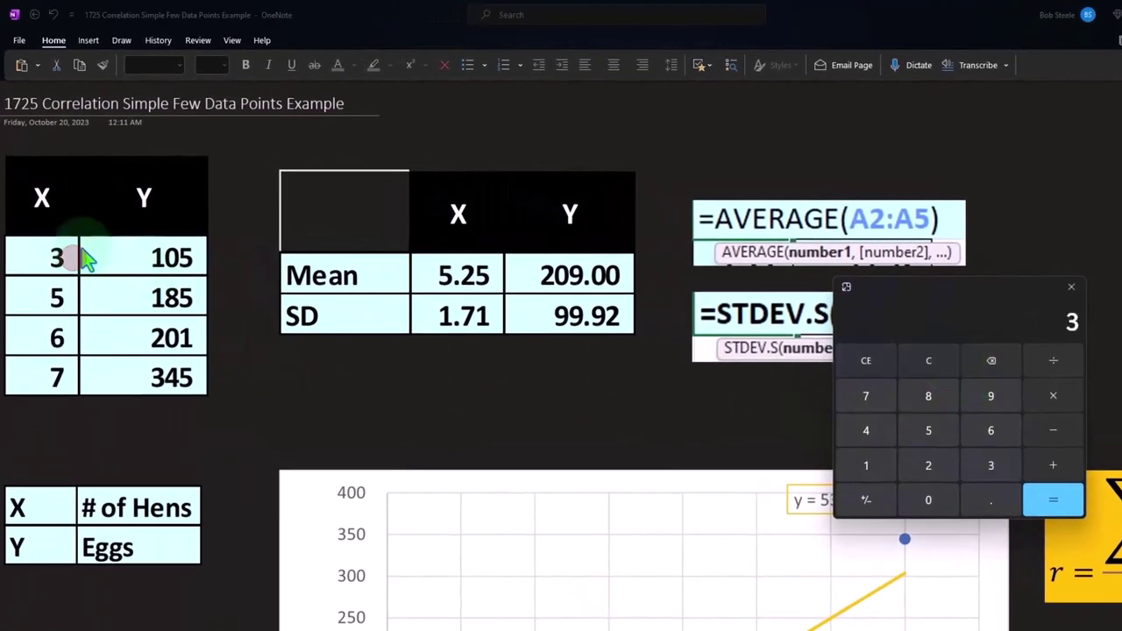
pyautogui.write('-5.25')
pyautogui.press('Return')
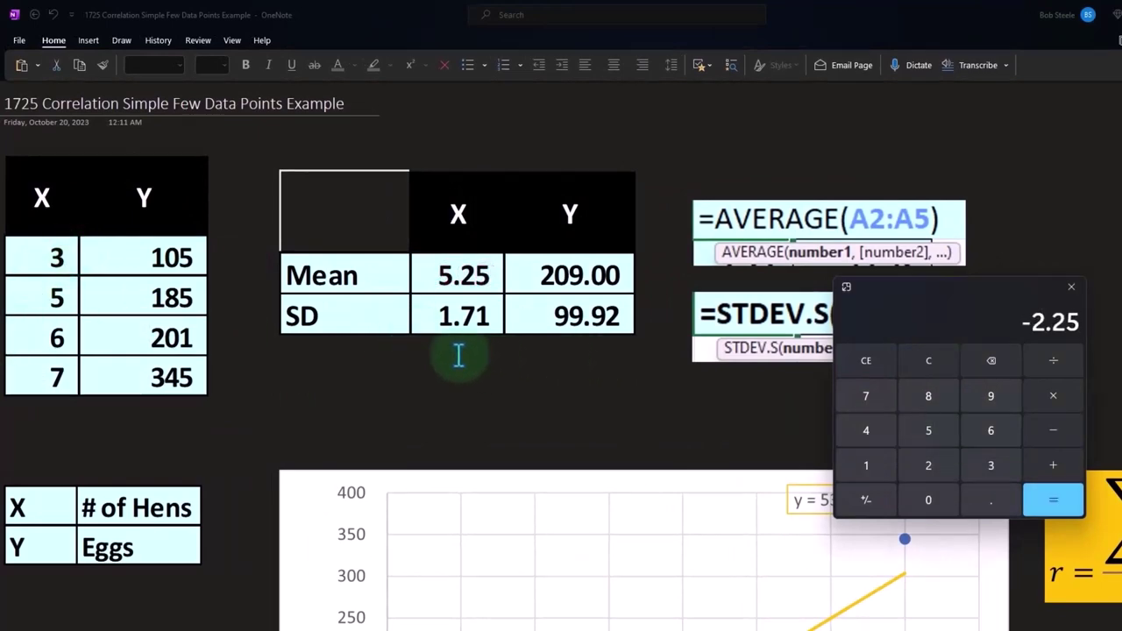
pyautogui.write('1.3')
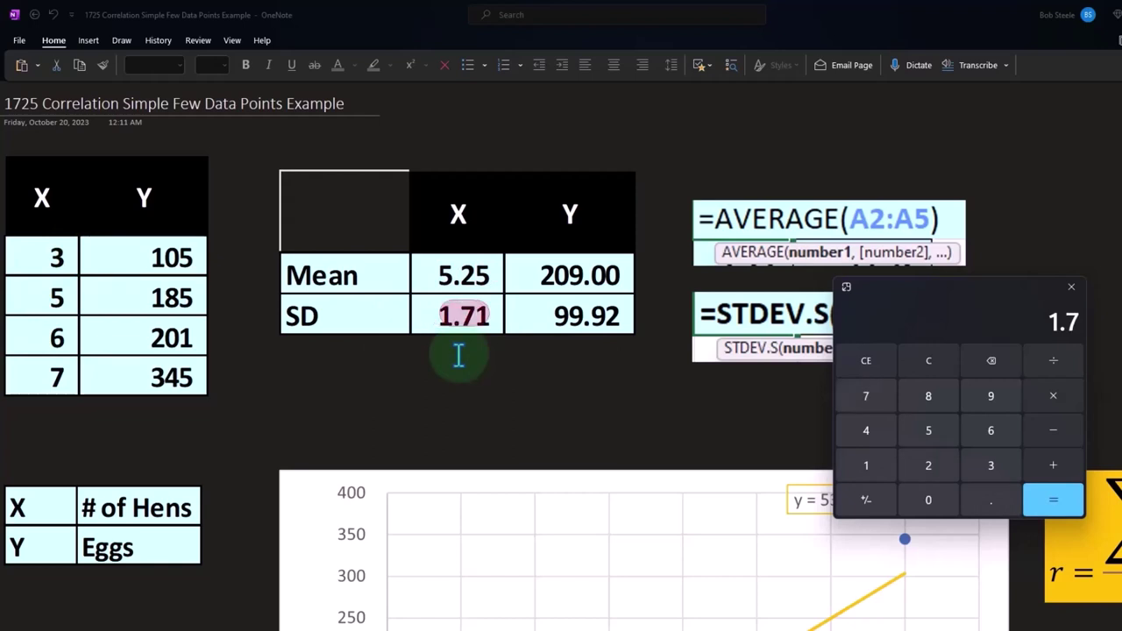
pyautogui.write('1')
pyautogui.press('Return')
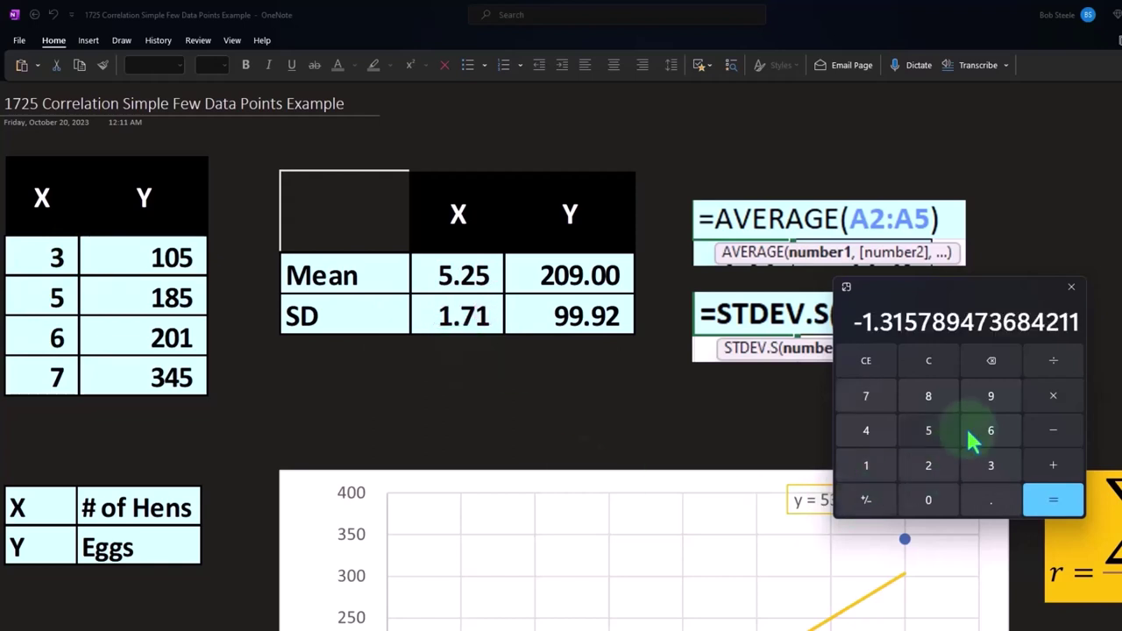
pyautogui.click(948, 375)
pyautogui.write('5')
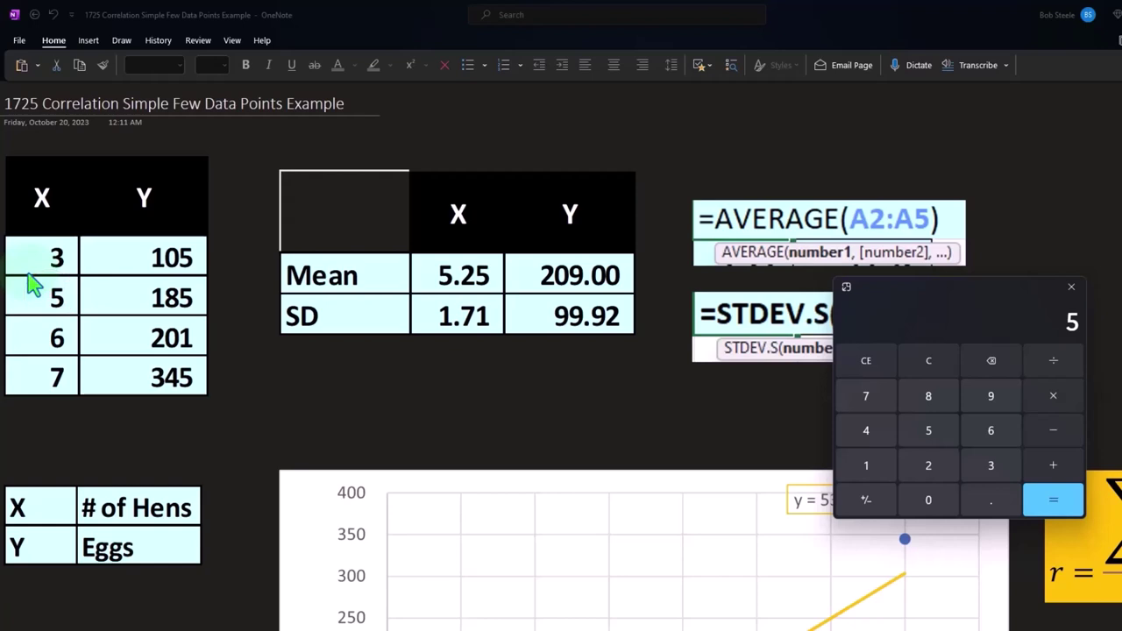
pyautogui.write('.25')
pyautogui.write('1.7')
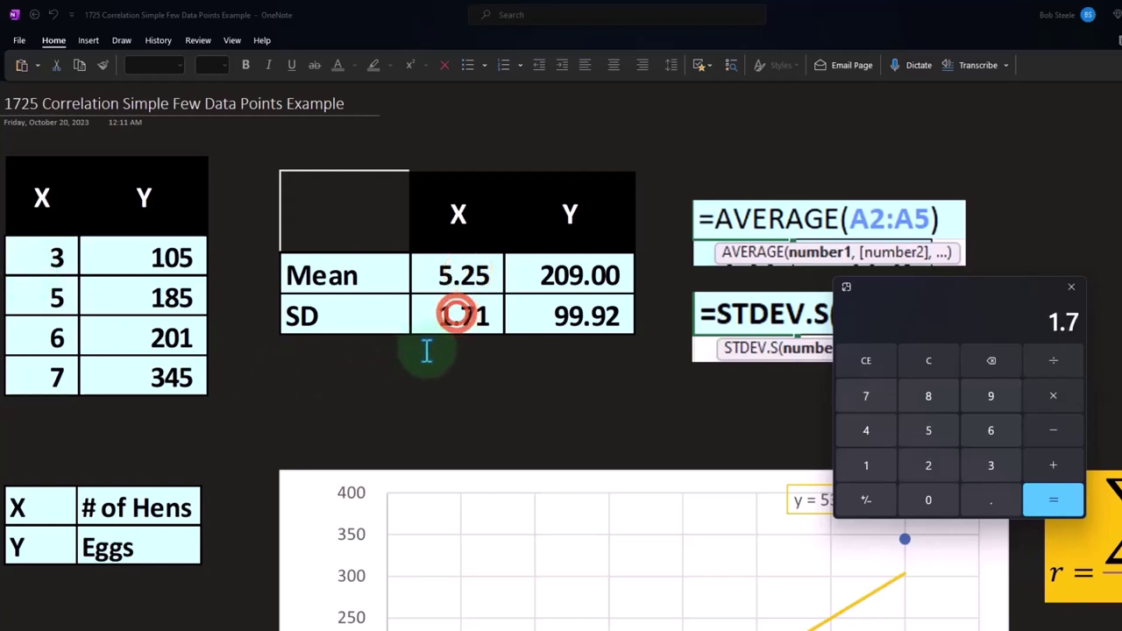
pyautogui.write('1')
pyautogui.press('Return')
# Uncover the Y egg counts (105, 185, 201, 345) and move Calculator below the table
pyautogui.scroll(-5, 516, 396)
pyautogui.scroll(-4, 455, 526)
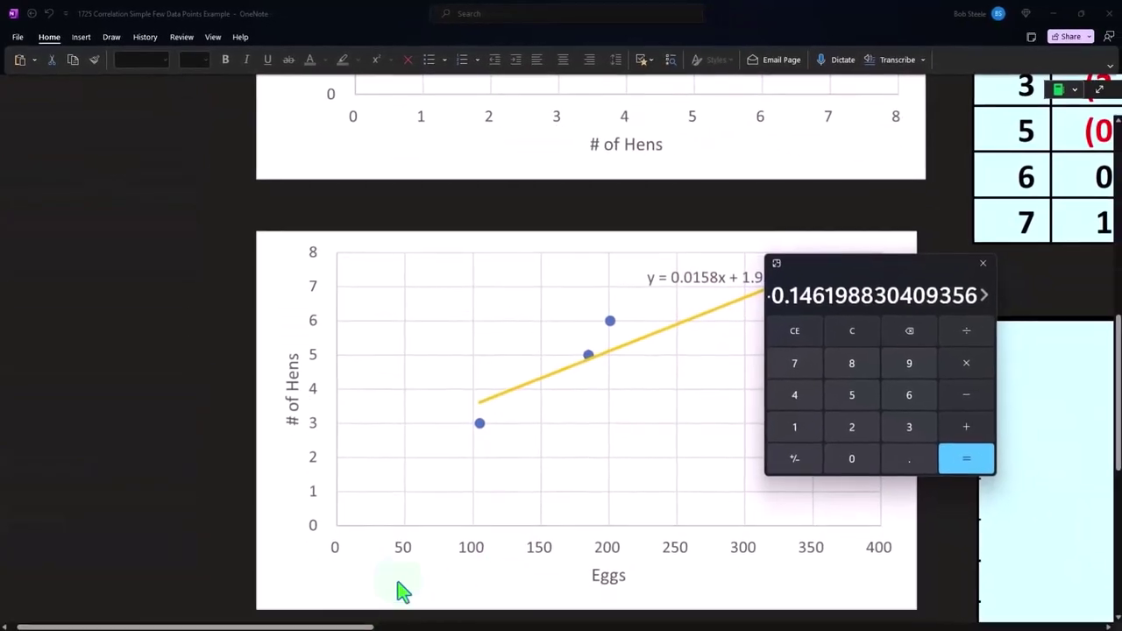
pyautogui.hscroll(5, 420, 569)
pyautogui.hscroll(5, 473, 526)
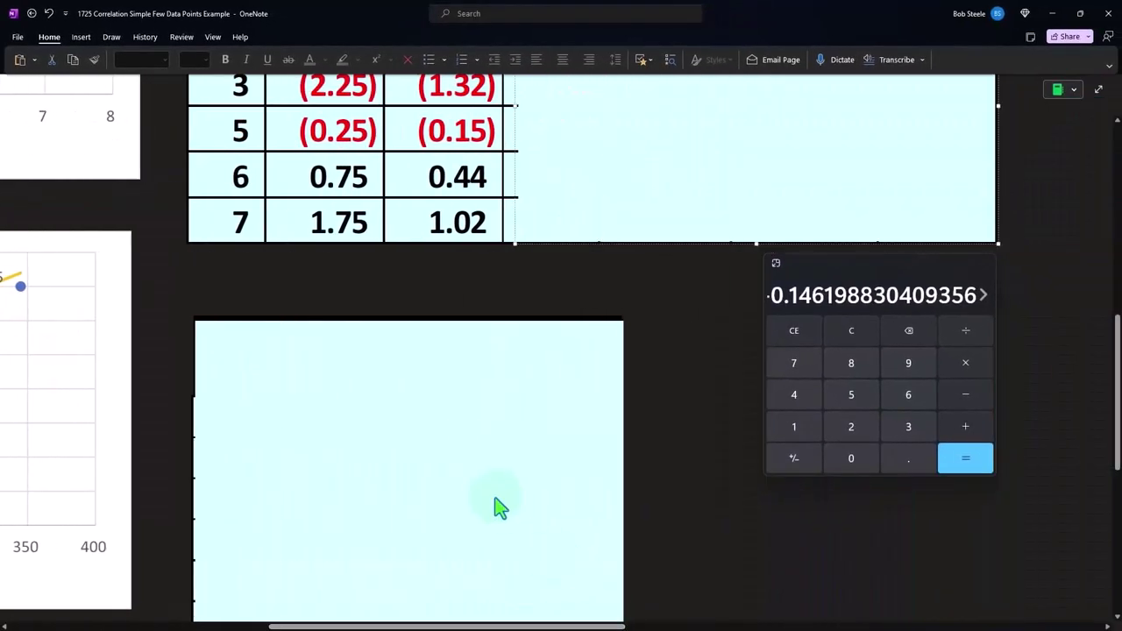
pyautogui.scroll(2, 495, 506)
pyautogui.scroll(2, 495, 506)
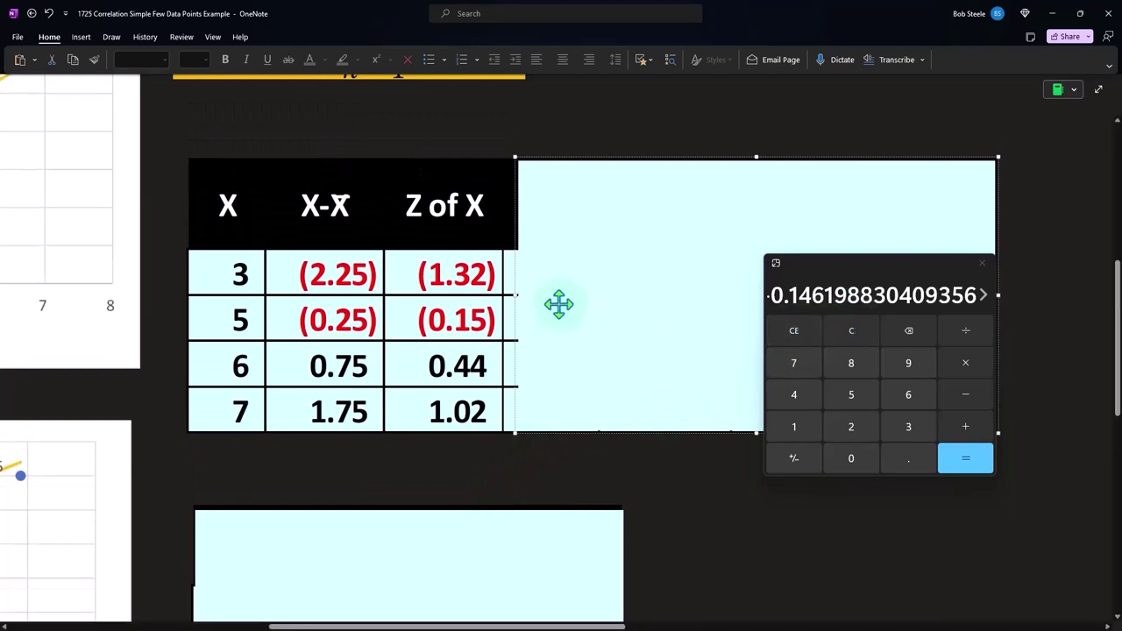
pyautogui.moveTo(519, 292); pyautogui.dragTo(620, 292)
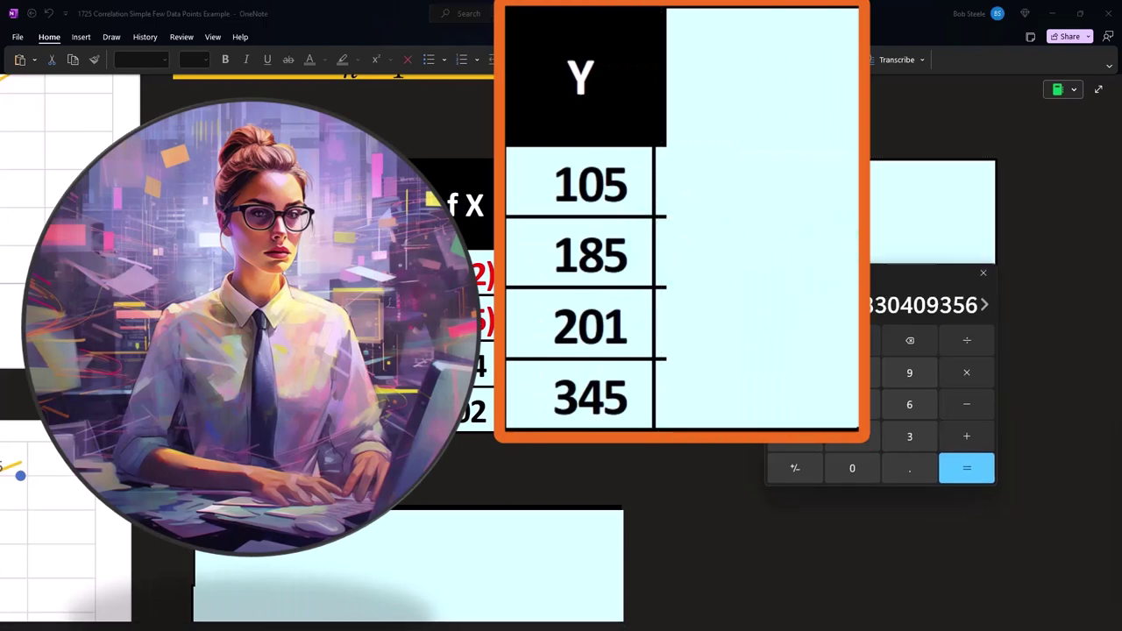
pyautogui.moveTo(830, 266); pyautogui.dragTo(829, 446)
# Drag the cover box to reveal the Y−Ȳ column: (104.00), (24.00), (8.00), 136.00
pyautogui.moveTo(666, 218); pyautogui.dragTo(846, 225)
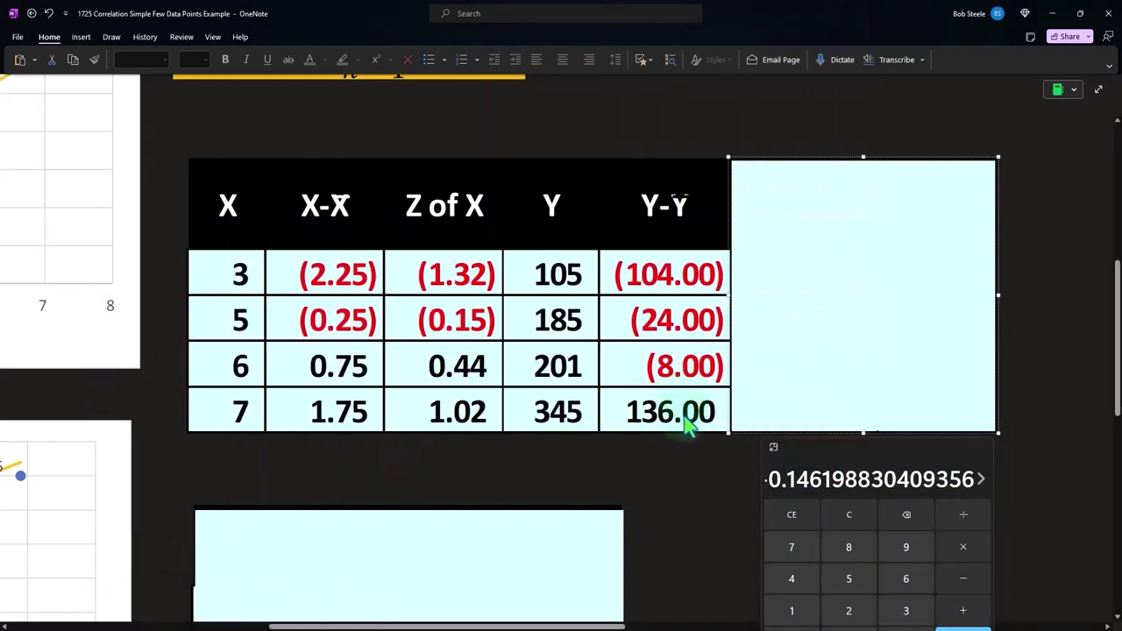
pyautogui.scroll(5, 680, 447)
pyautogui.hscroll(-10, 576, 613)
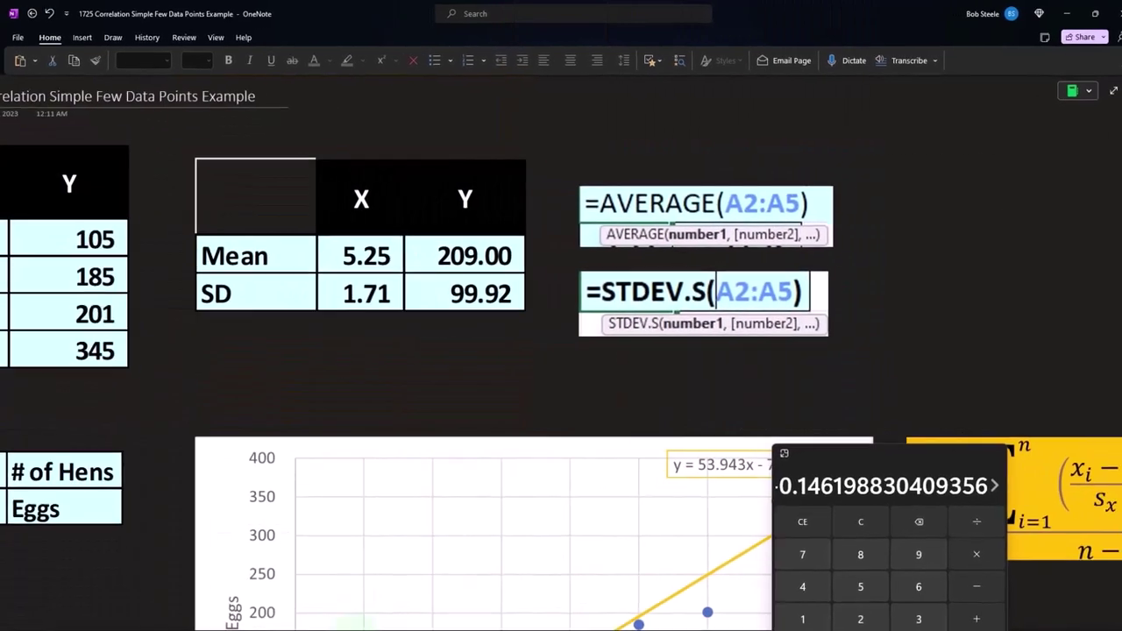
# Verify 105 − 209 and 185 − 209 in Calculator against the 209.00 Y mean
pyautogui.moveTo(925, 509); pyautogui.dragTo(711, 319)
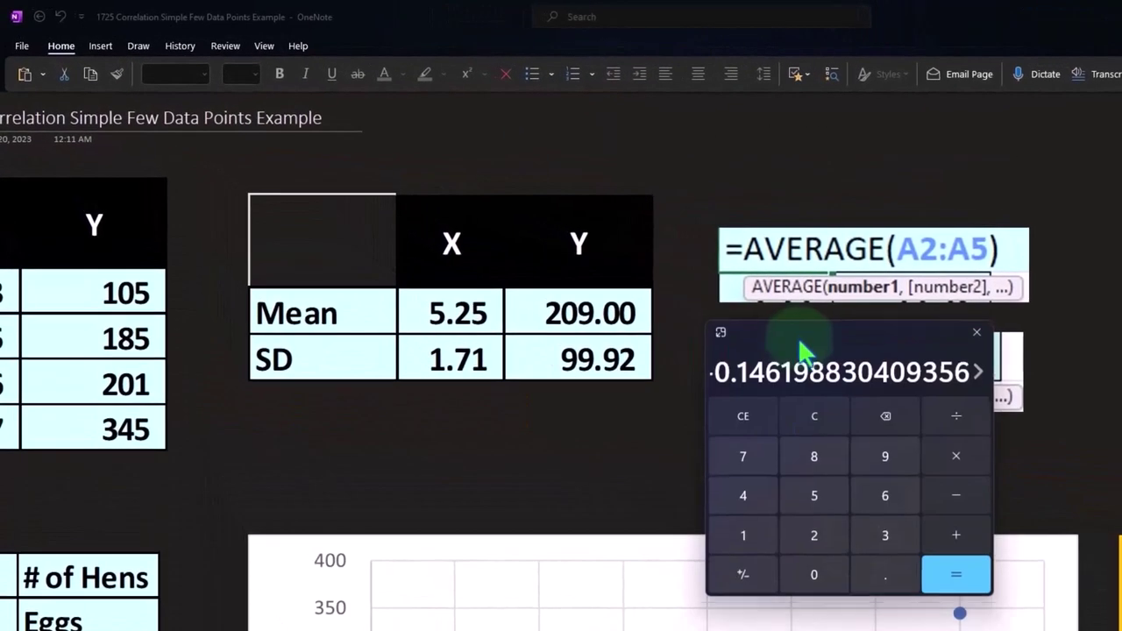
pyautogui.click(811, 419)
pyautogui.write('1')
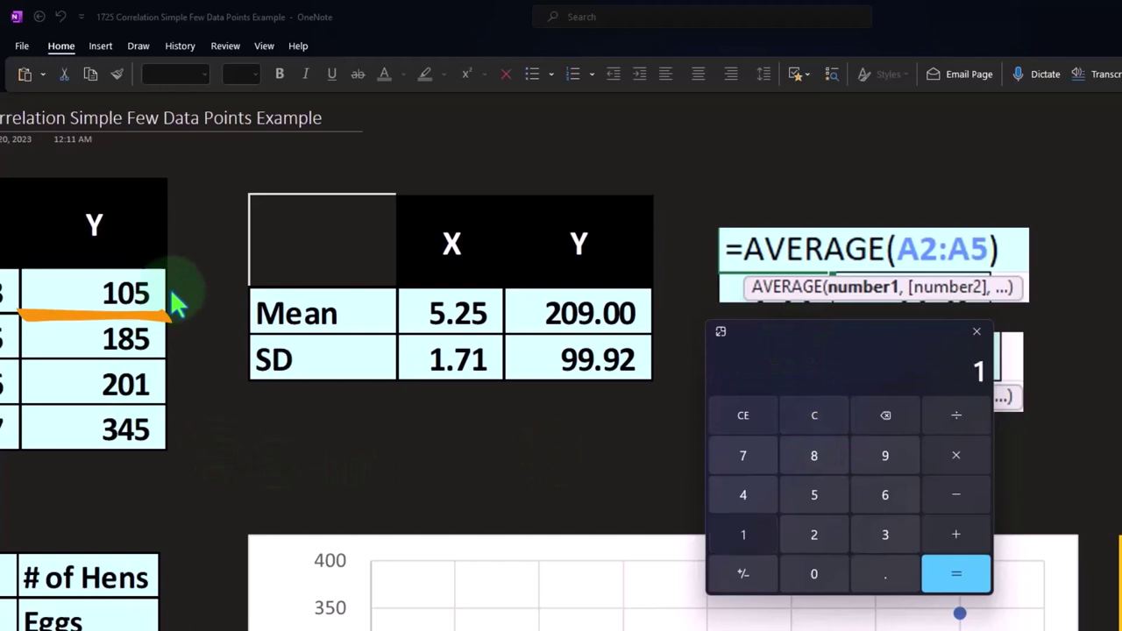
pyautogui.write('05')
pyautogui.moveTo(504, 331); pyautogui.dragTo(657, 333)
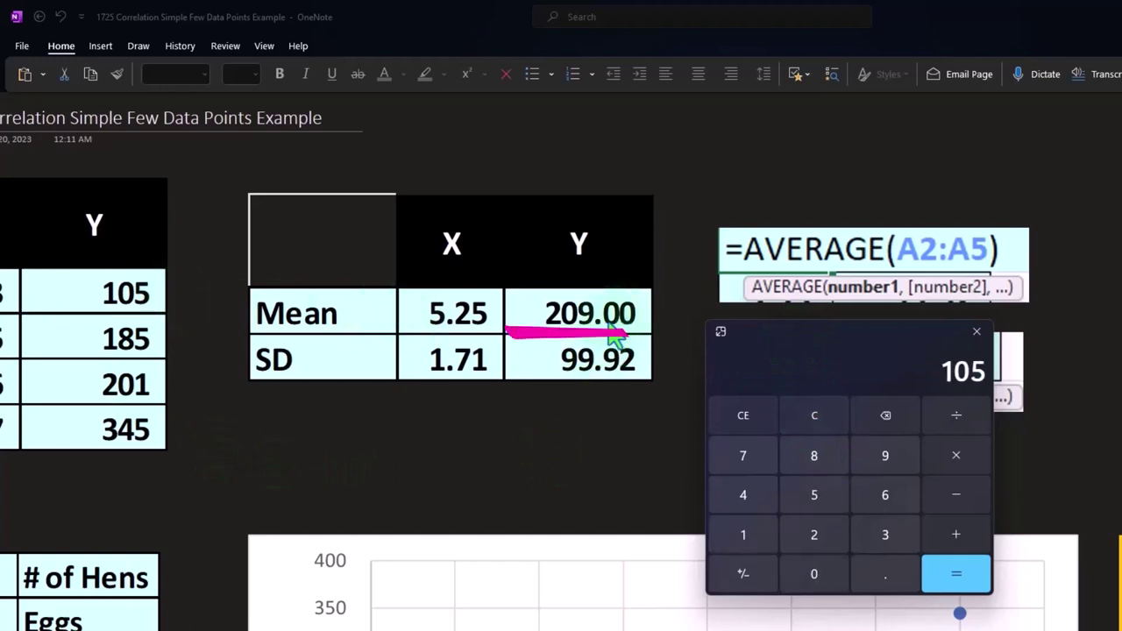
pyautogui.write('209')
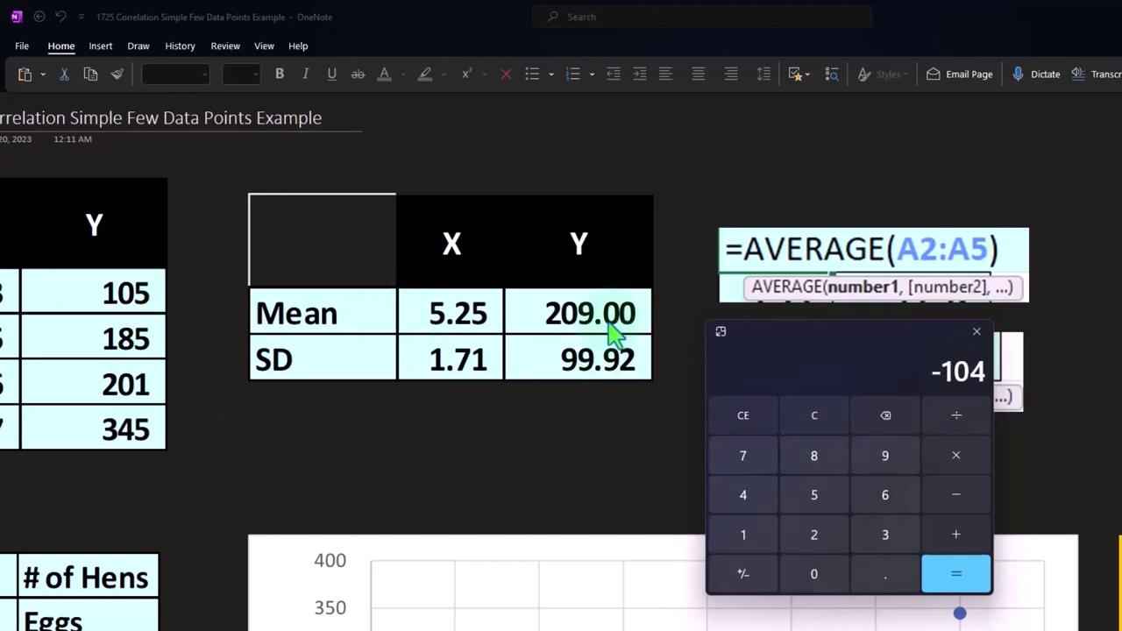
pyautogui.click(824, 420)
pyautogui.moveTo(18, 349); pyautogui.dragTo(166, 350)
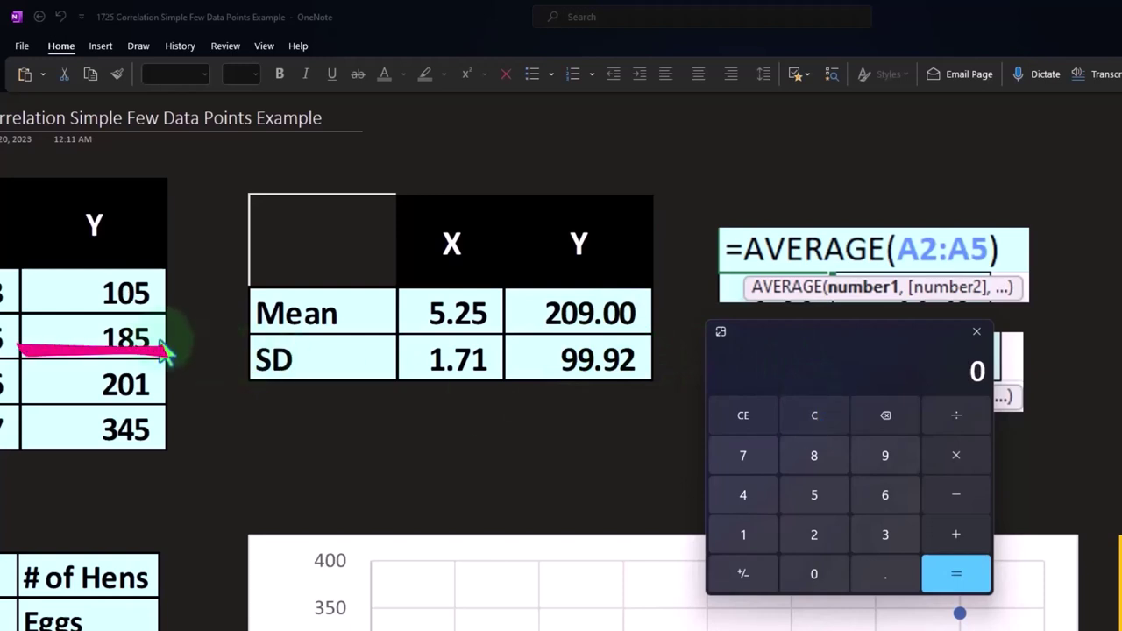
pyautogui.write('185')
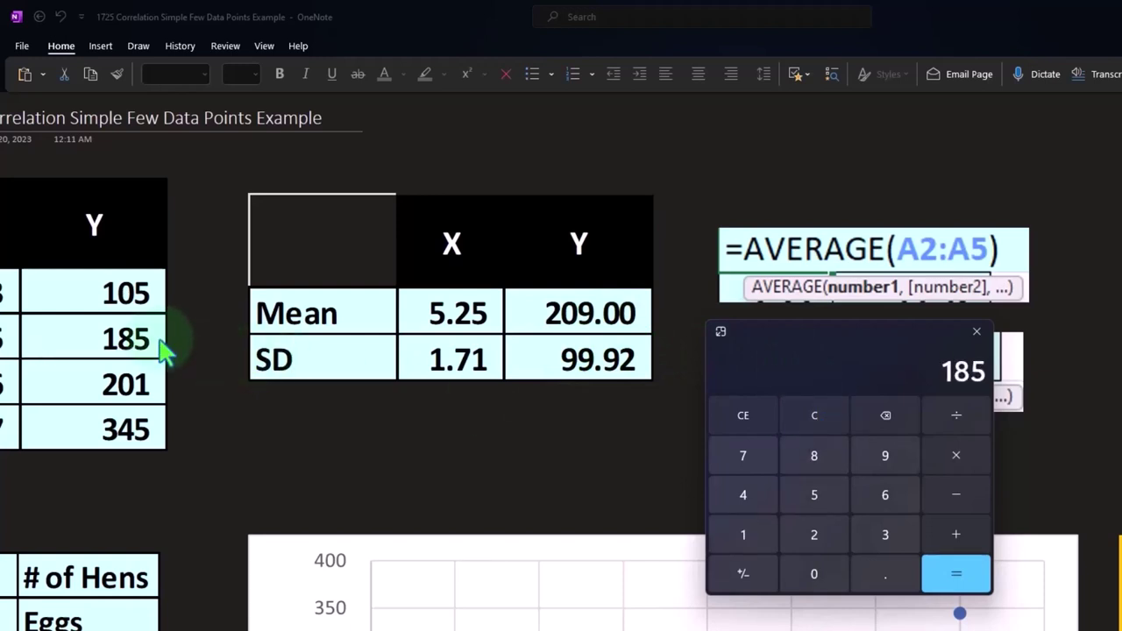
pyautogui.write('20')
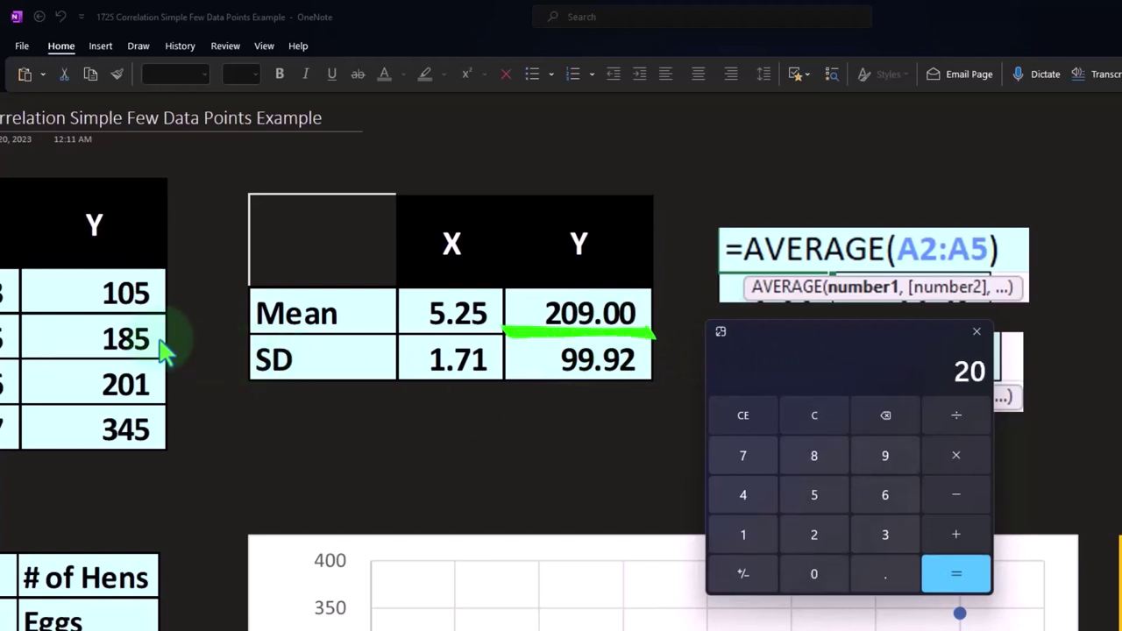
# Scroll down and select the cover box over the next column
pyautogui.scroll(-5, 258, 446)
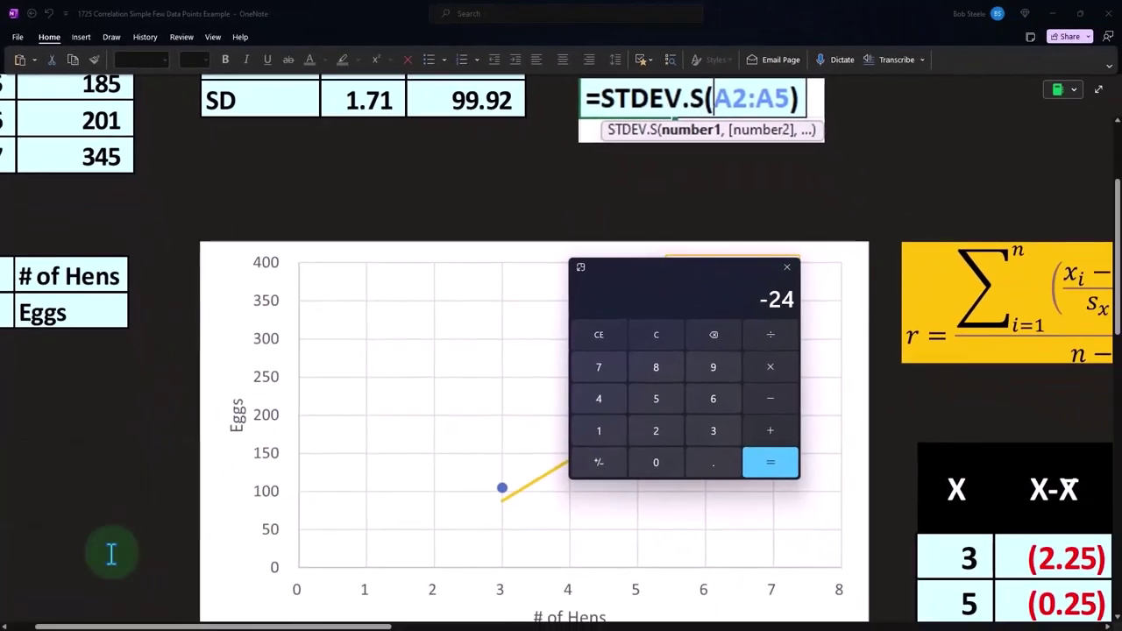
pyautogui.moveTo(304, 627); pyautogui.dragTo(523, 628)
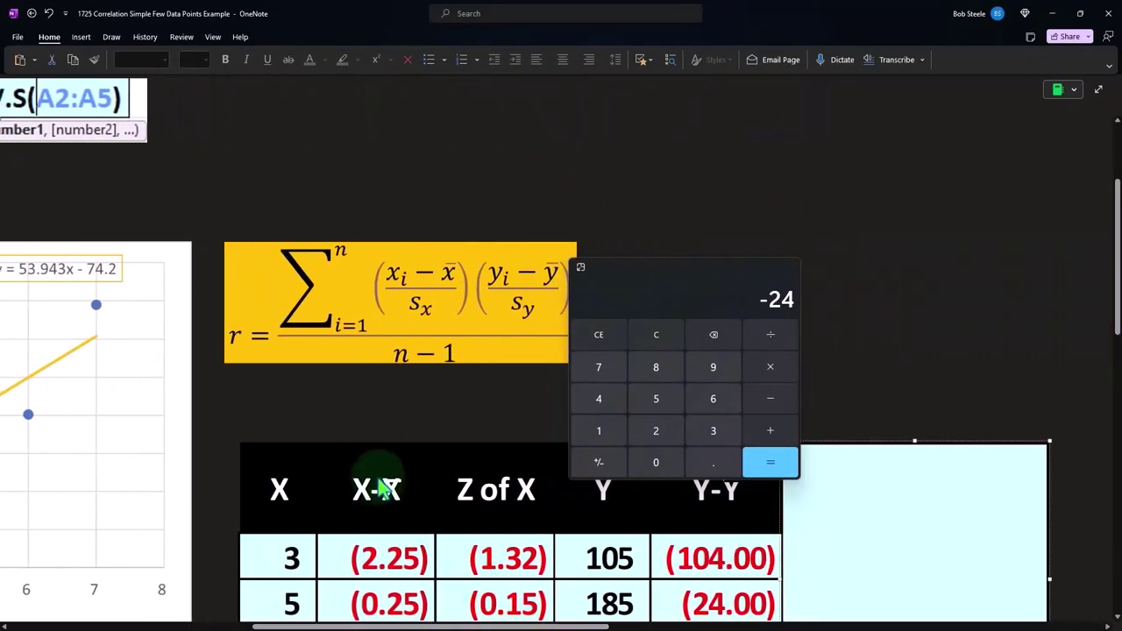
pyautogui.scroll(-3, 399, 480)
pyautogui.moveTo(657, 293); pyautogui.dragTo(870, 458)
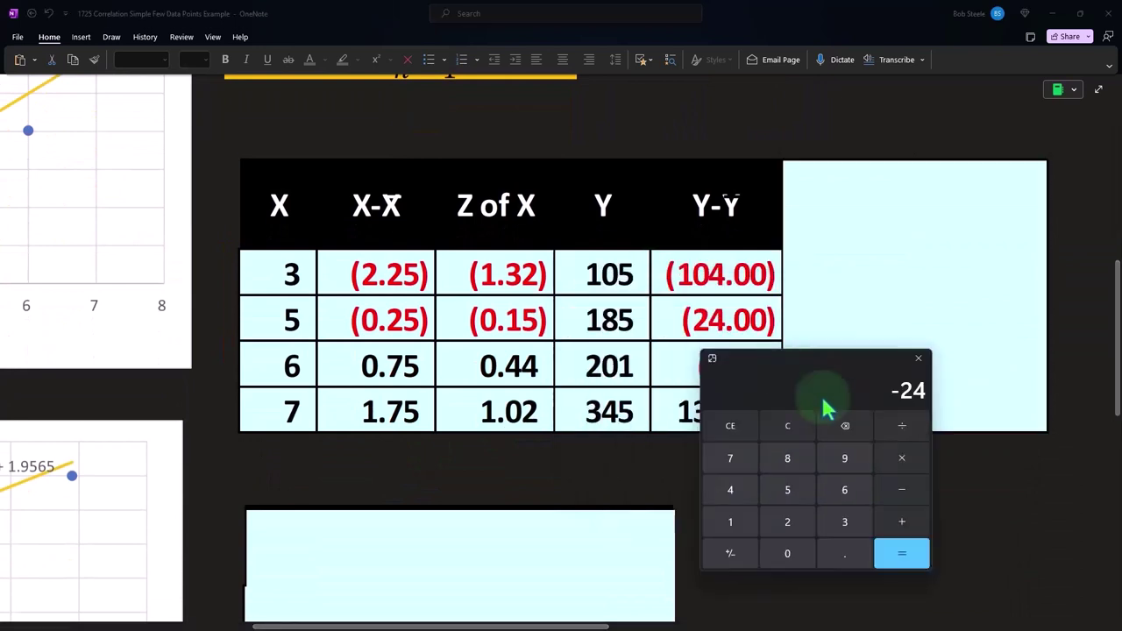
pyautogui.click(854, 335)
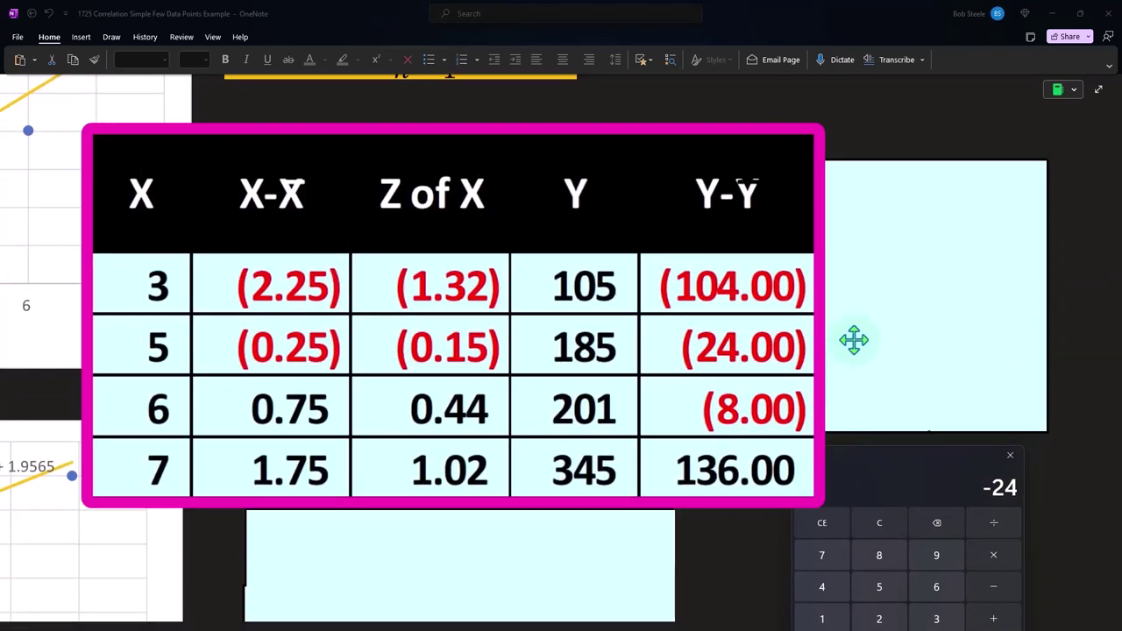
# Shrink the cover box to reveal the Y z-scores (1.04), (0.24), (0.08), 1.36
pyautogui.moveTo(825, 316); pyautogui.dragTo(927, 302)
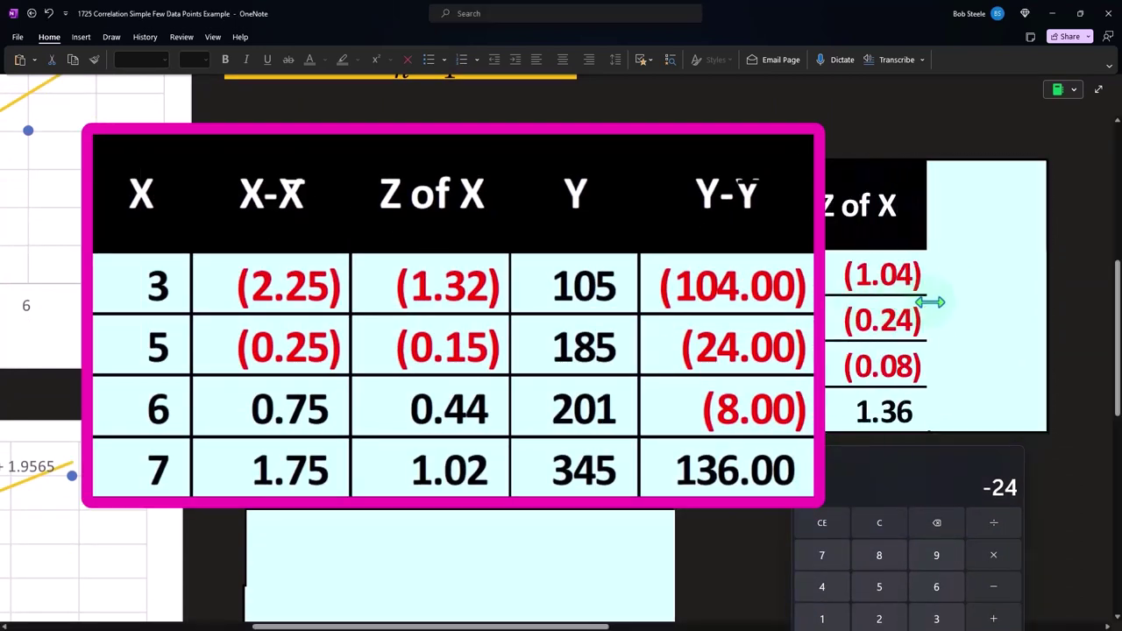
pyautogui.scroll(5, 581, 350)
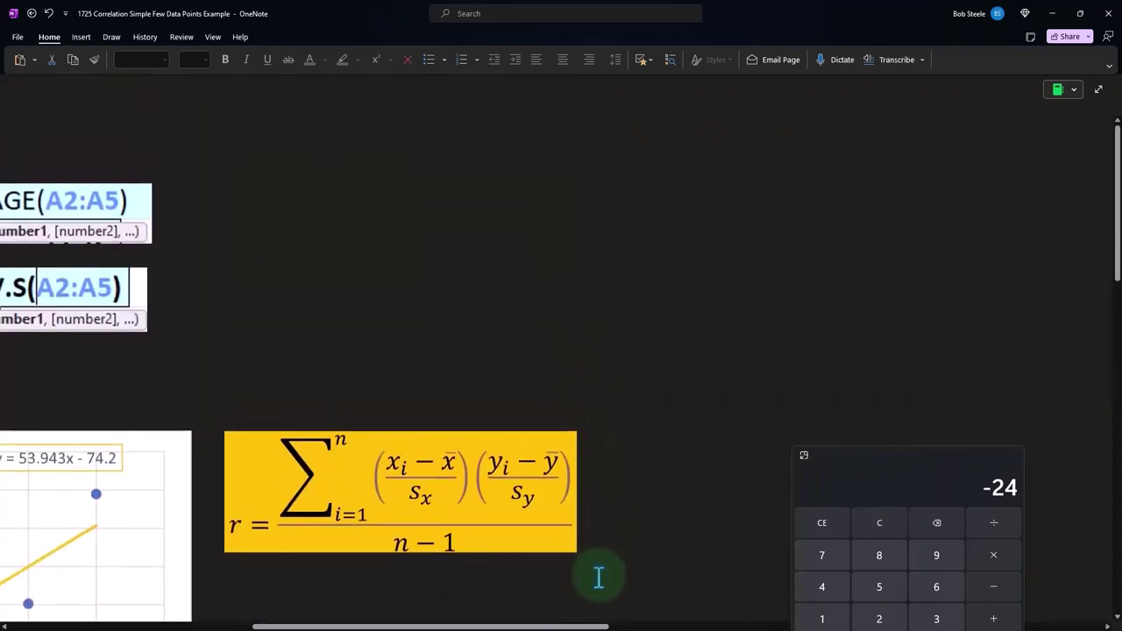
pyautogui.moveTo(594, 627); pyautogui.dragTo(355, 627)
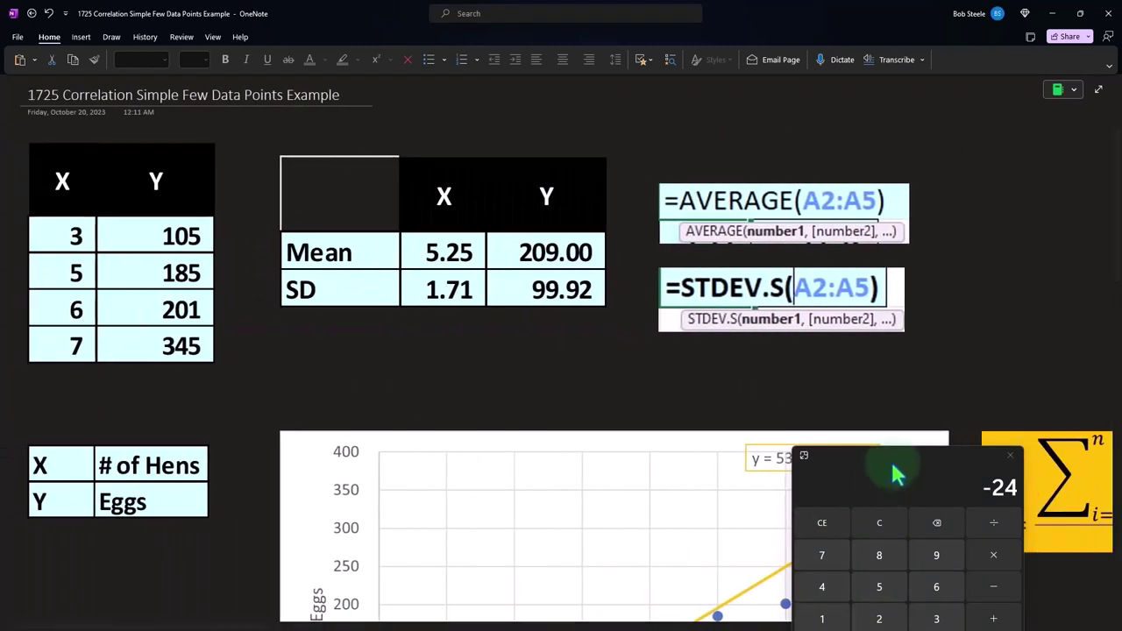
# Verify the first egg-count z-score in Calculator: (105 − 209) ÷ 99.92 ≈ −1.04
pyautogui.moveTo(888, 464)
pyautogui.mouseDown()
pyautogui.moveTo(833, 276)
pyautogui.moveTo(746, 211)
pyautogui.mouseUp()
pyautogui.click(729, 262)
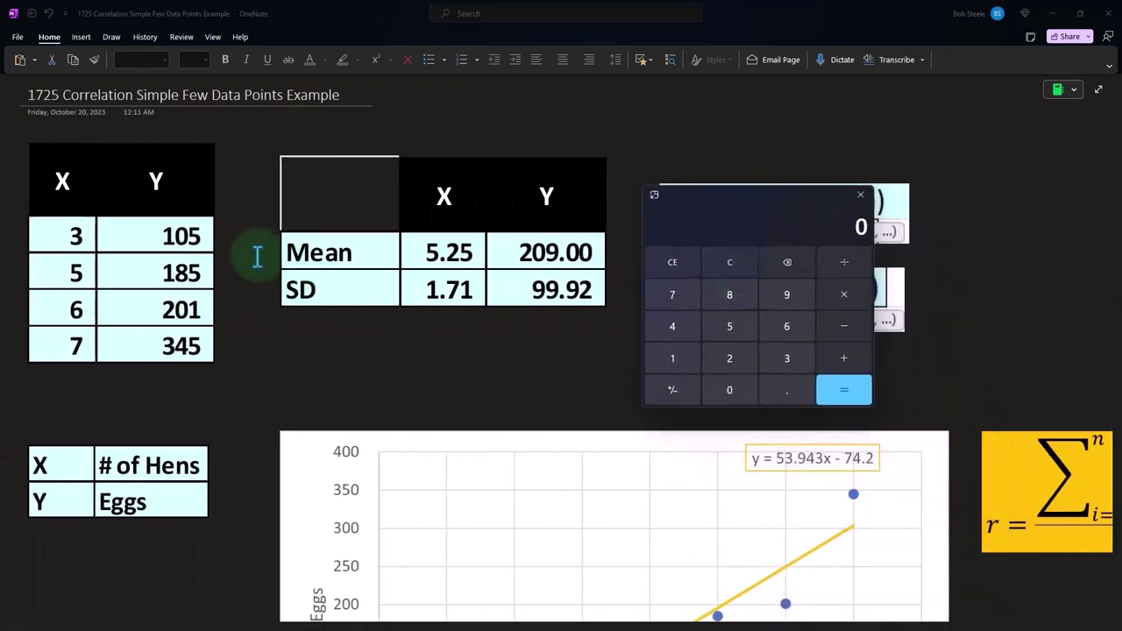
pyautogui.write('105')
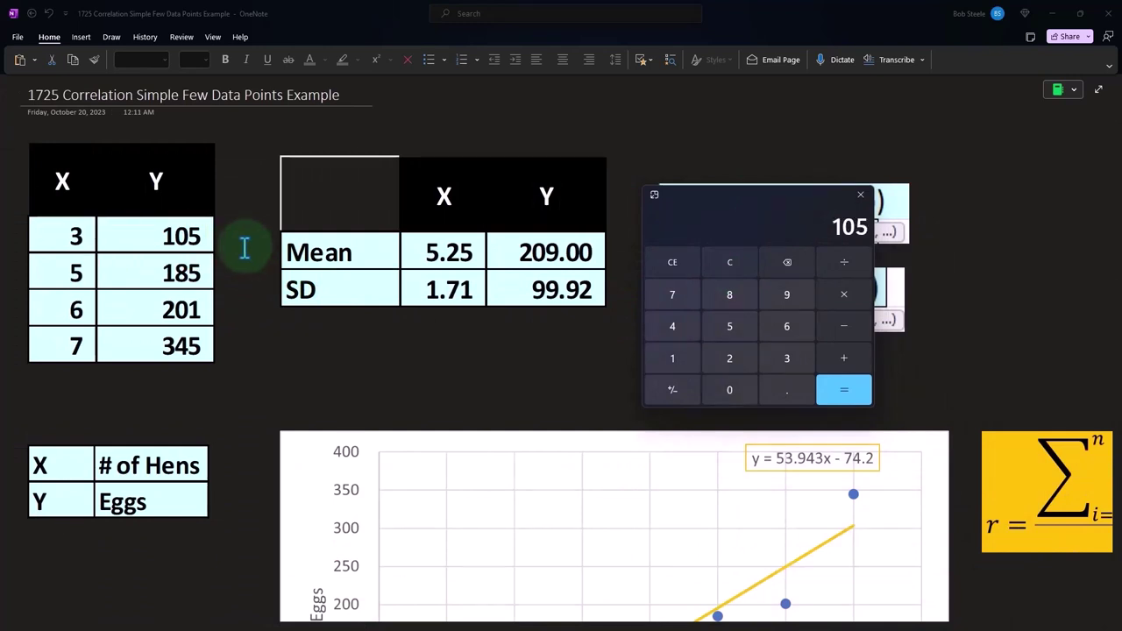
pyautogui.write('-209')
pyautogui.press('Return')
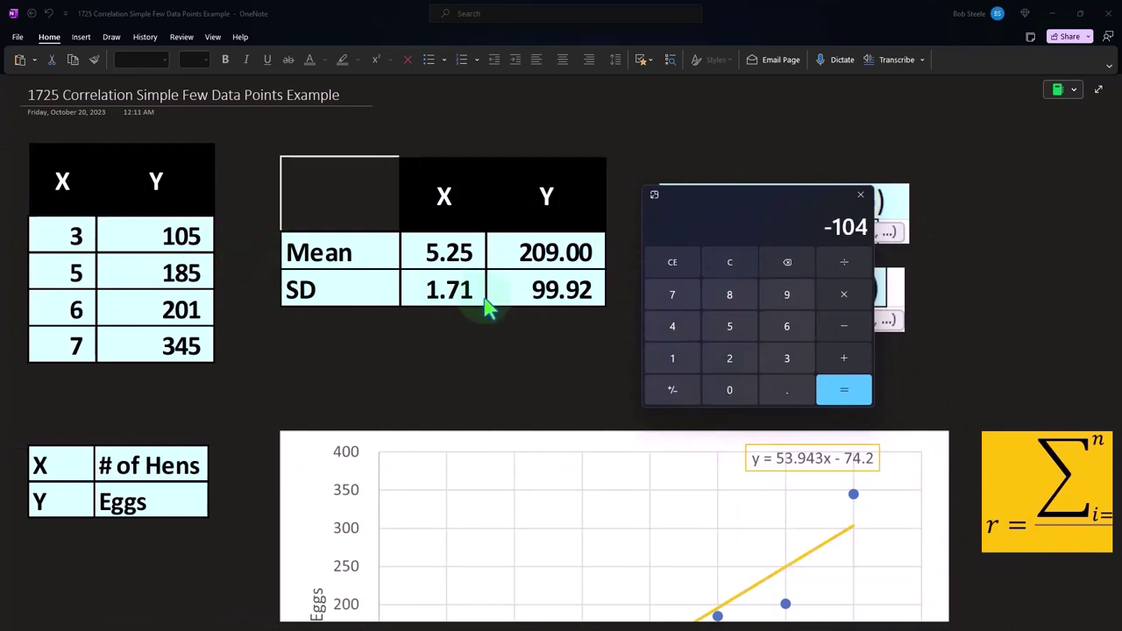
pyautogui.write('99.92')
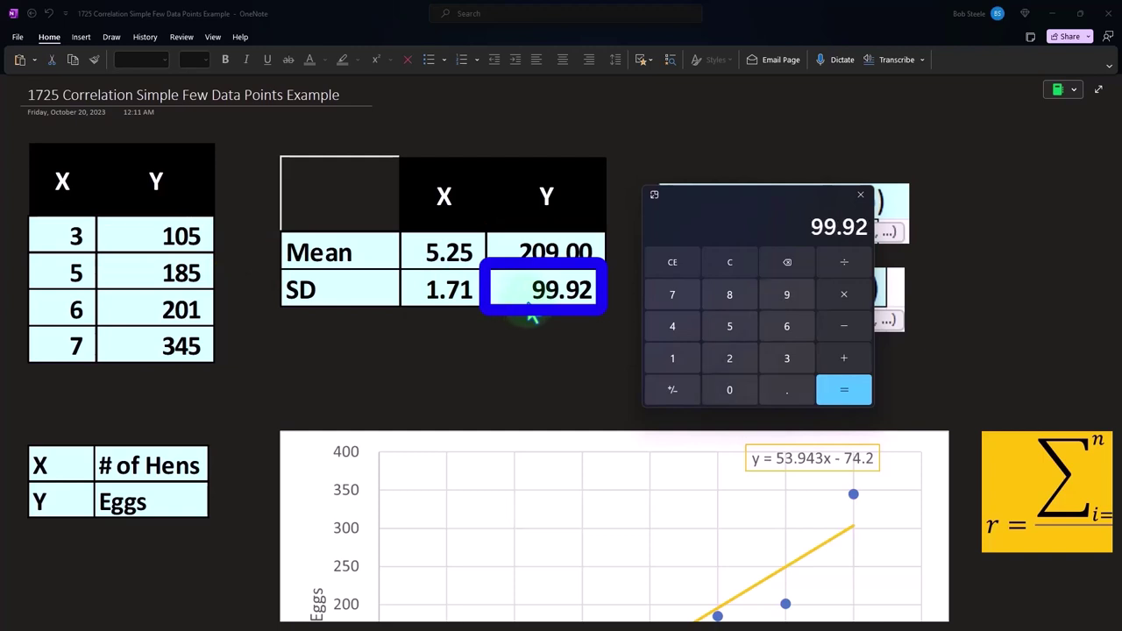
pyautogui.press('Return')
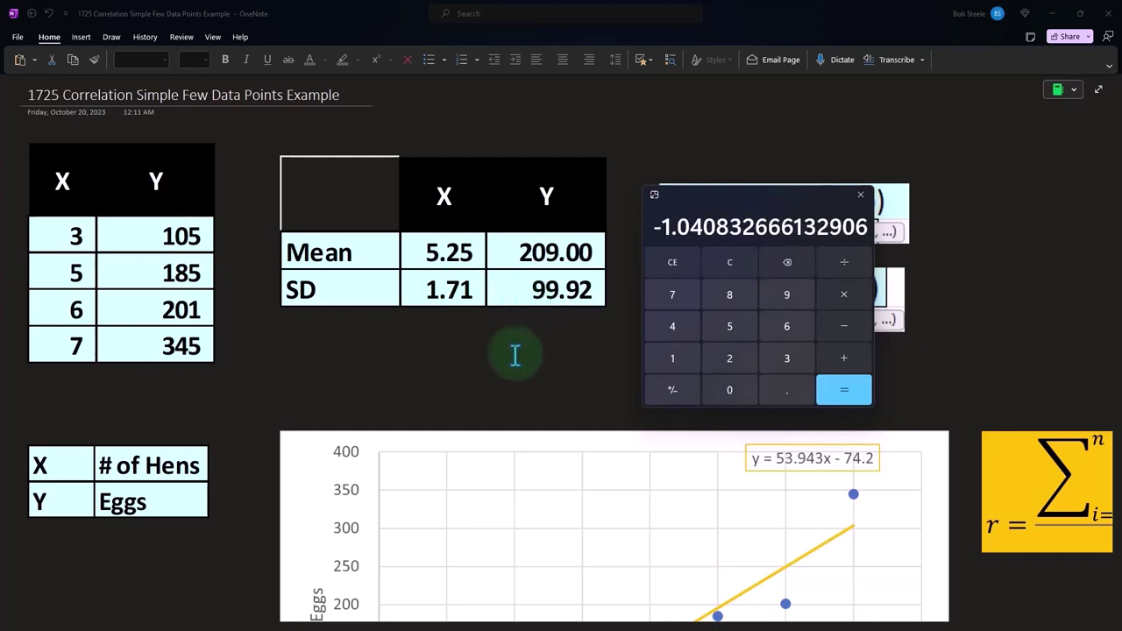
# Scroll down and pan right to the next section of the page
pyautogui.scroll(-3, 501, 390)
pyautogui.scroll(-2, 501, 390)
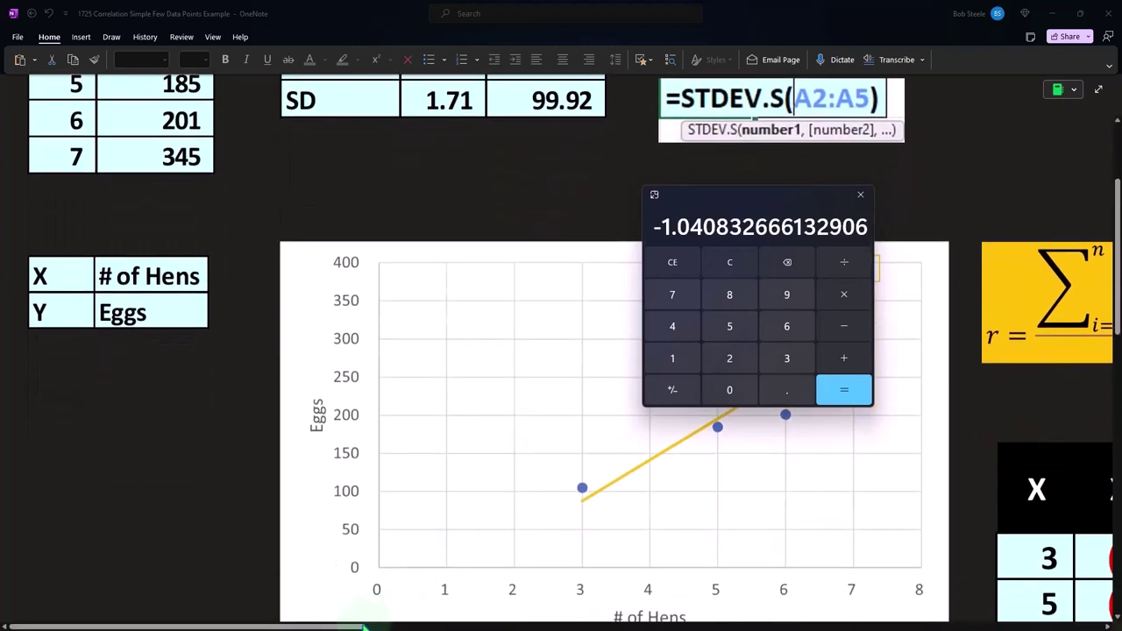
pyautogui.moveTo(365, 626); pyautogui.dragTo(662, 625)
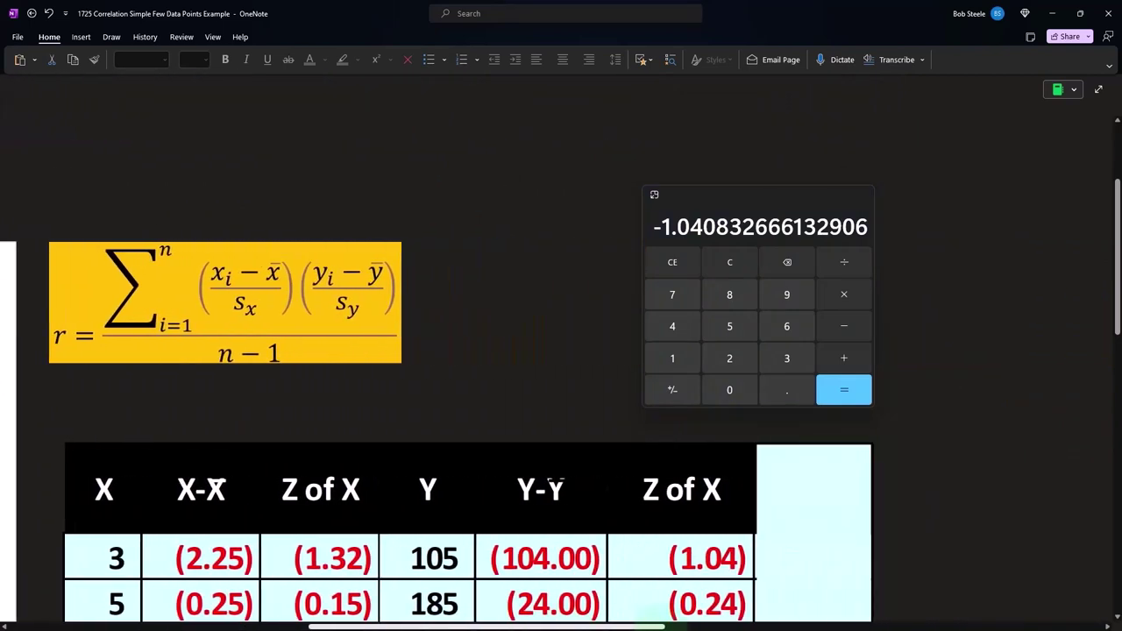
pyautogui.scroll(-7, 418, 298)
pyautogui.moveTo(739, 204)
pyautogui.mouseDown()
pyautogui.moveTo(885, 242)
pyautogui.moveTo(973, 289)
pyautogui.mouseUp()
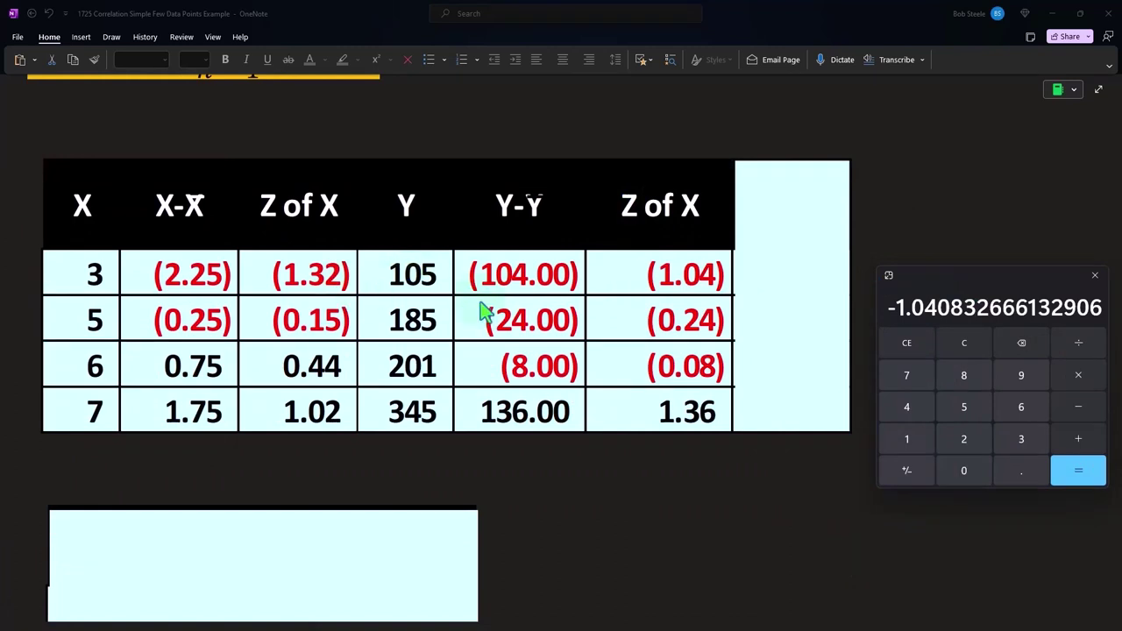
pyautogui.click(793, 263)
pyautogui.press('Delete')
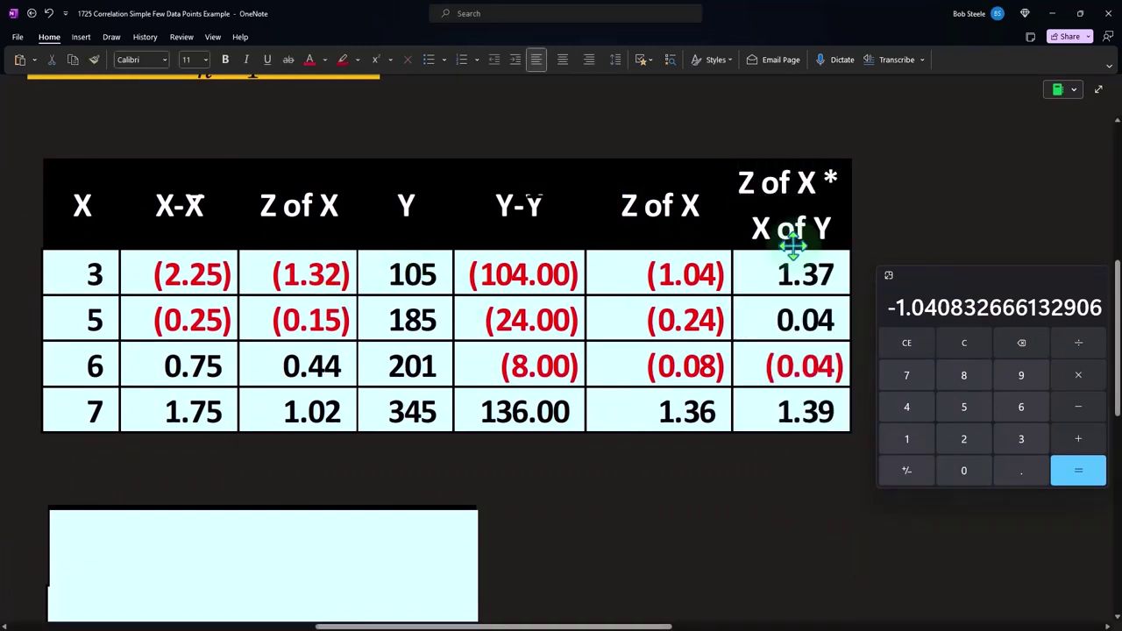
pyautogui.click(963, 343)
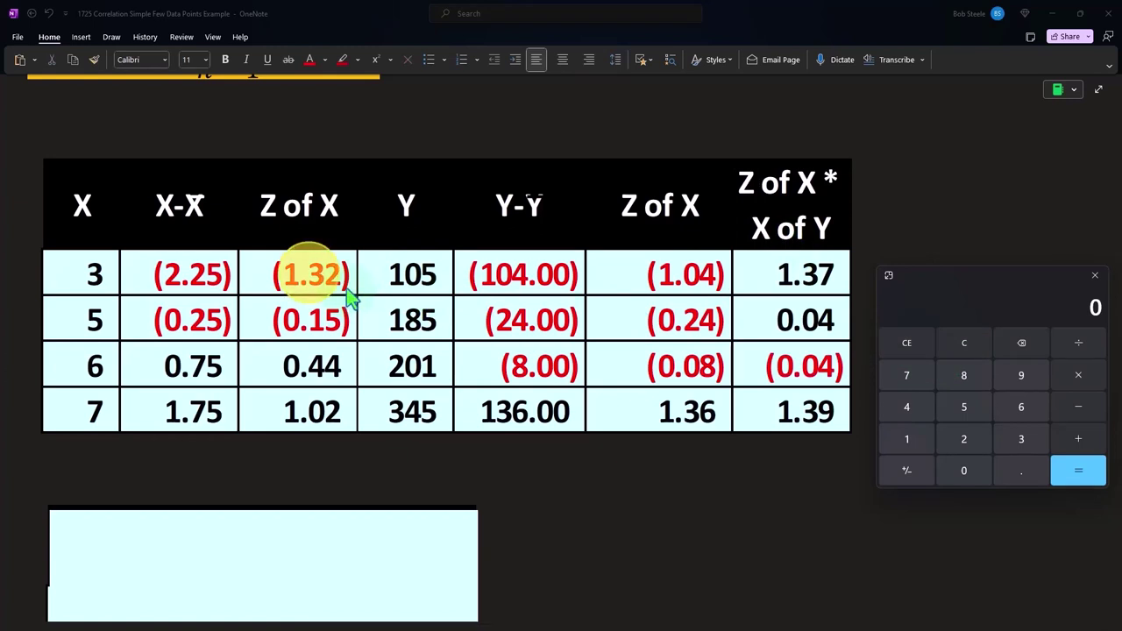
pyautogui.write('1.32')
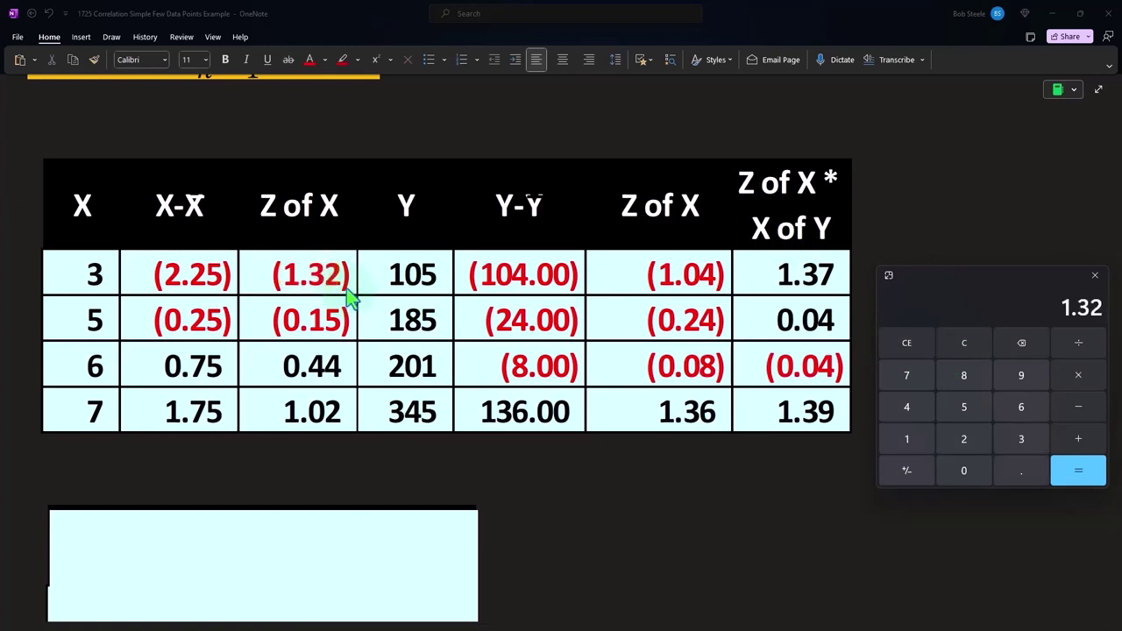
pyautogui.write('*1.')
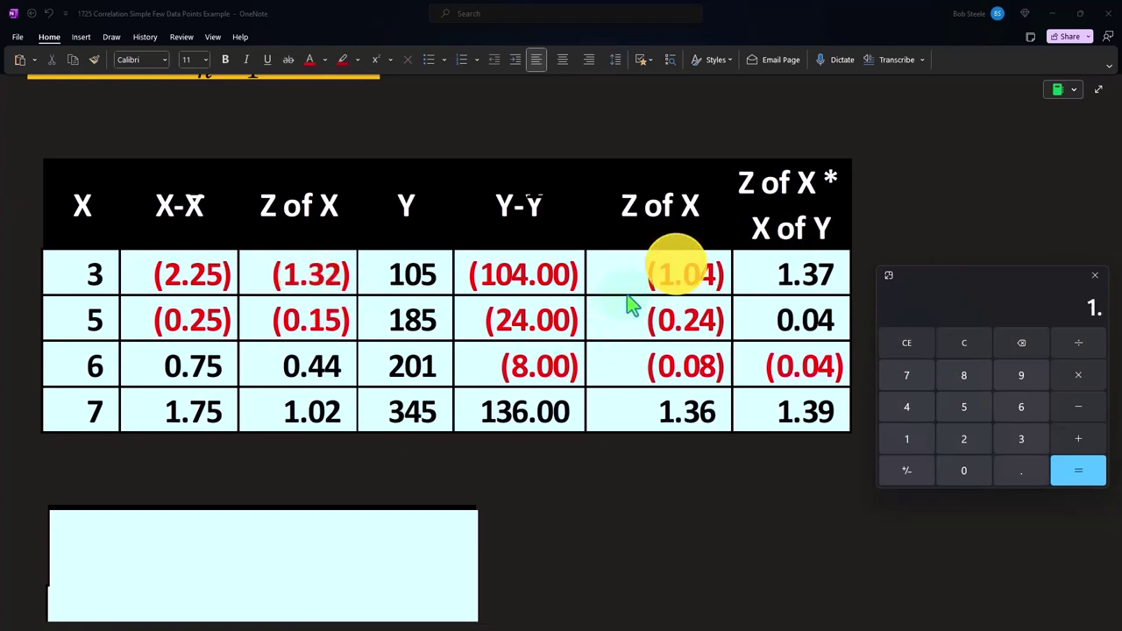
pyautogui.write('04')
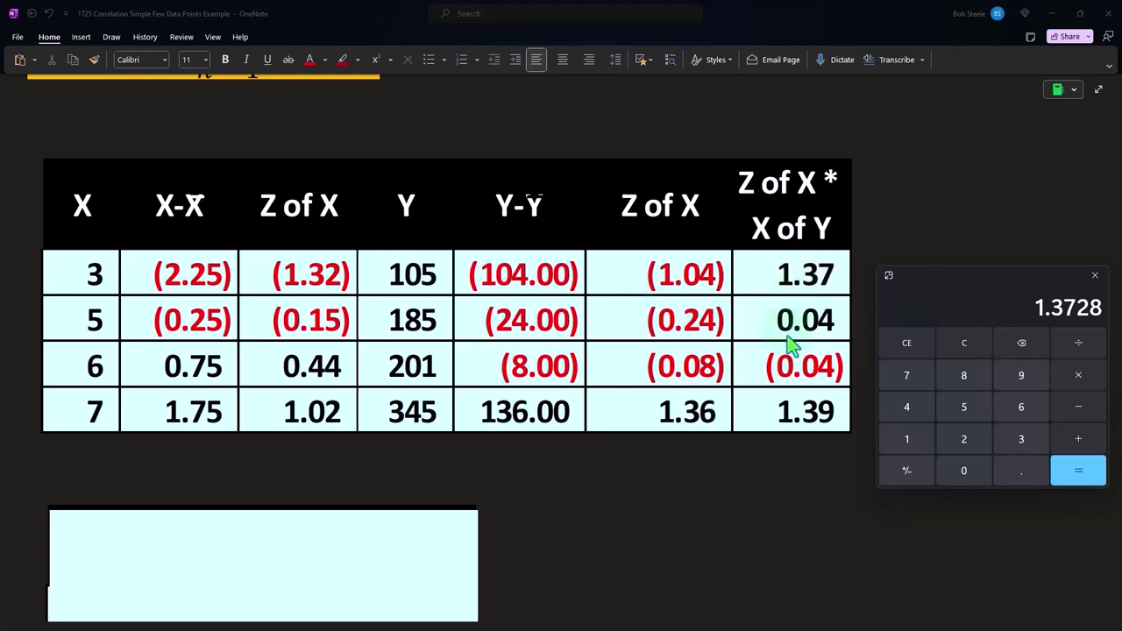
pyautogui.scroll(3, 517, 370)
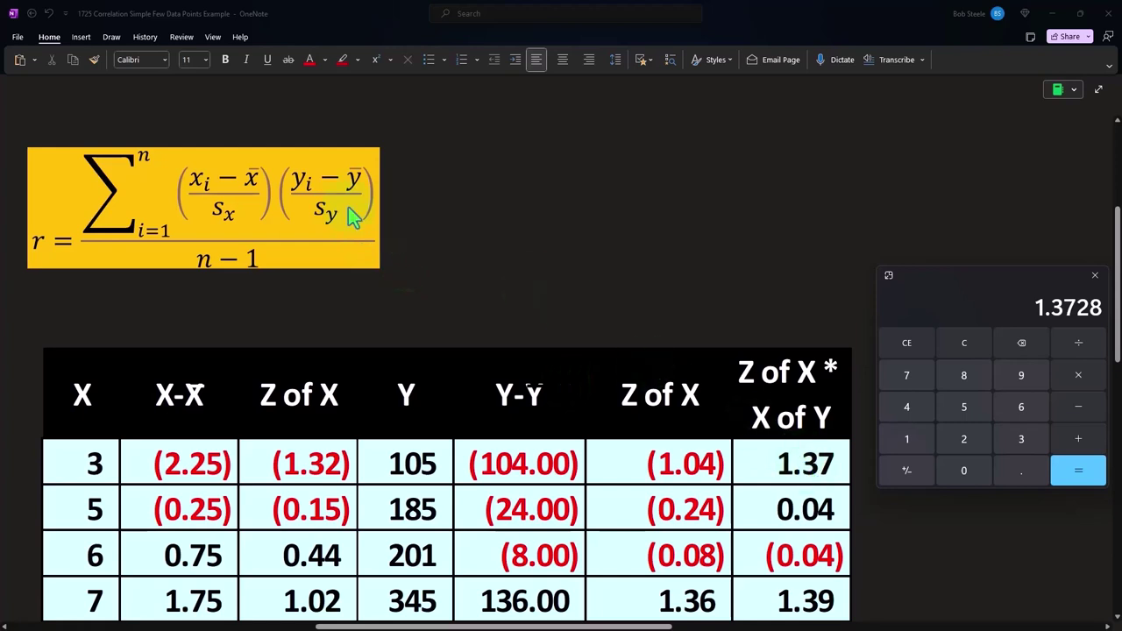
pyautogui.scroll(-4, 350, 219)
pyautogui.scroll(-2, 350, 225)
pyautogui.click(276, 459)
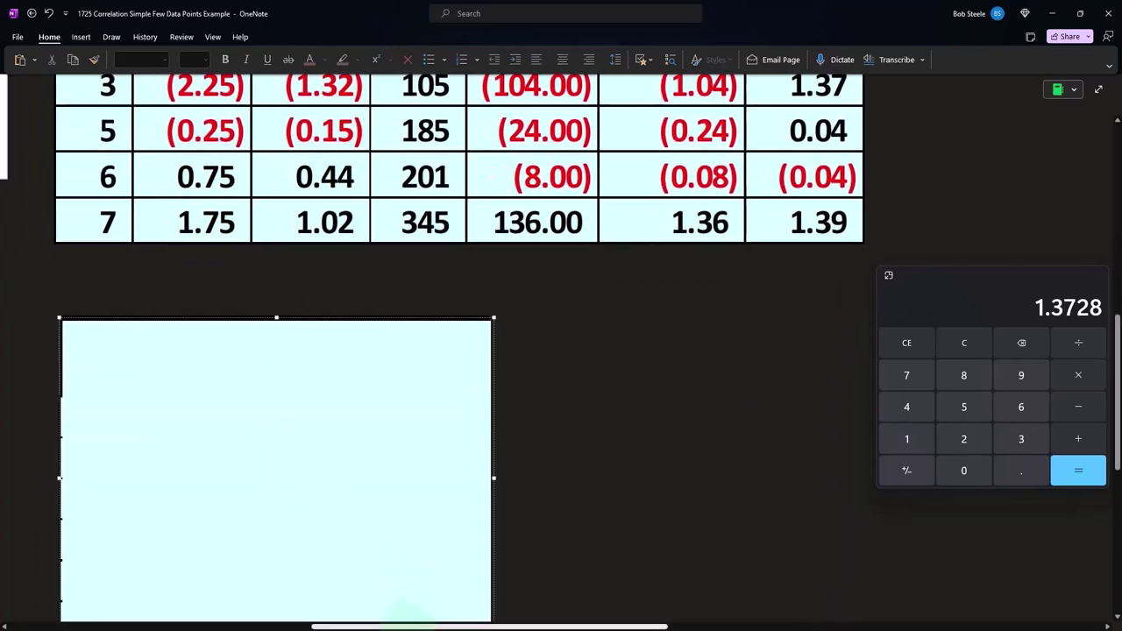
# Total the z-product column in Calculator, giving 2.77
pyautogui.hscroll(-2, 368, 521)
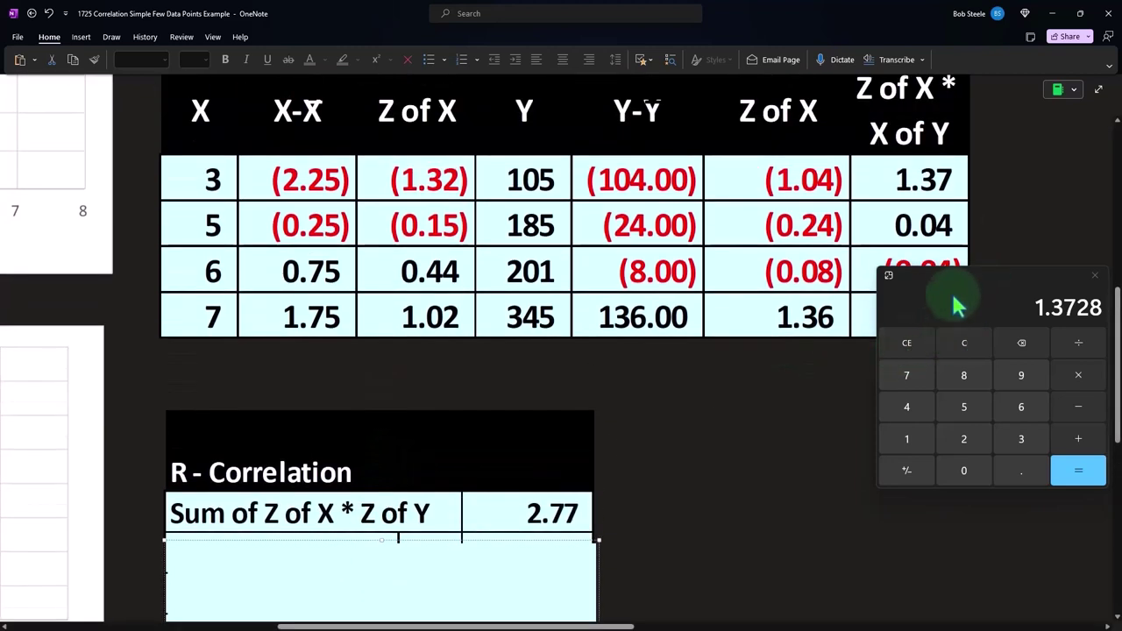
pyautogui.moveTo(958, 295); pyautogui.dragTo(706, 194)
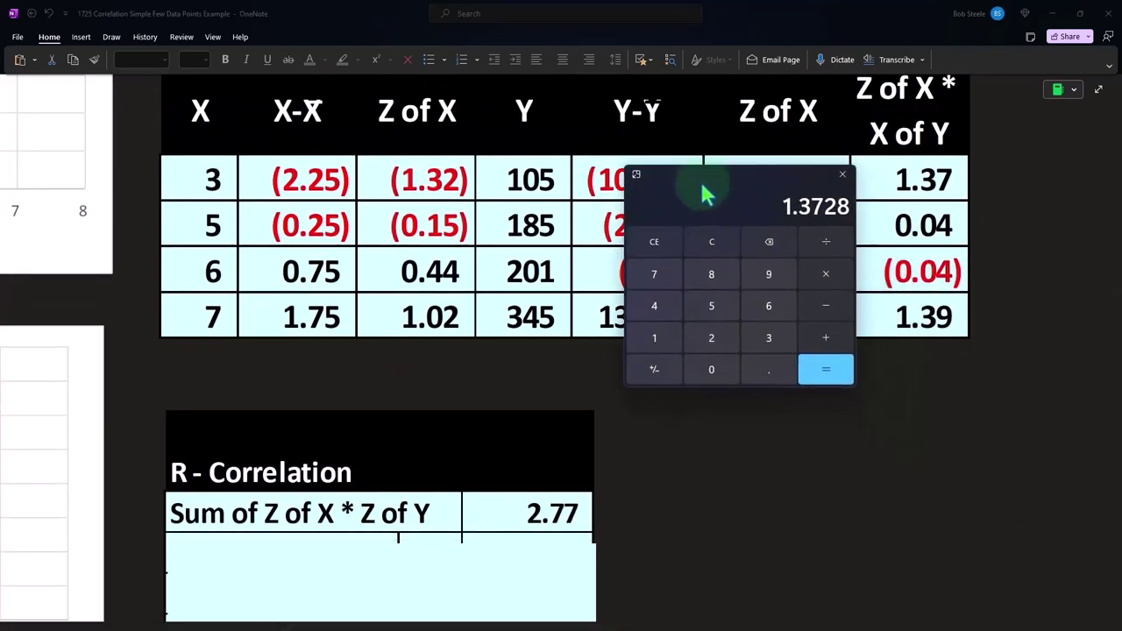
pyautogui.click(711, 241)
pyautogui.write('1.')
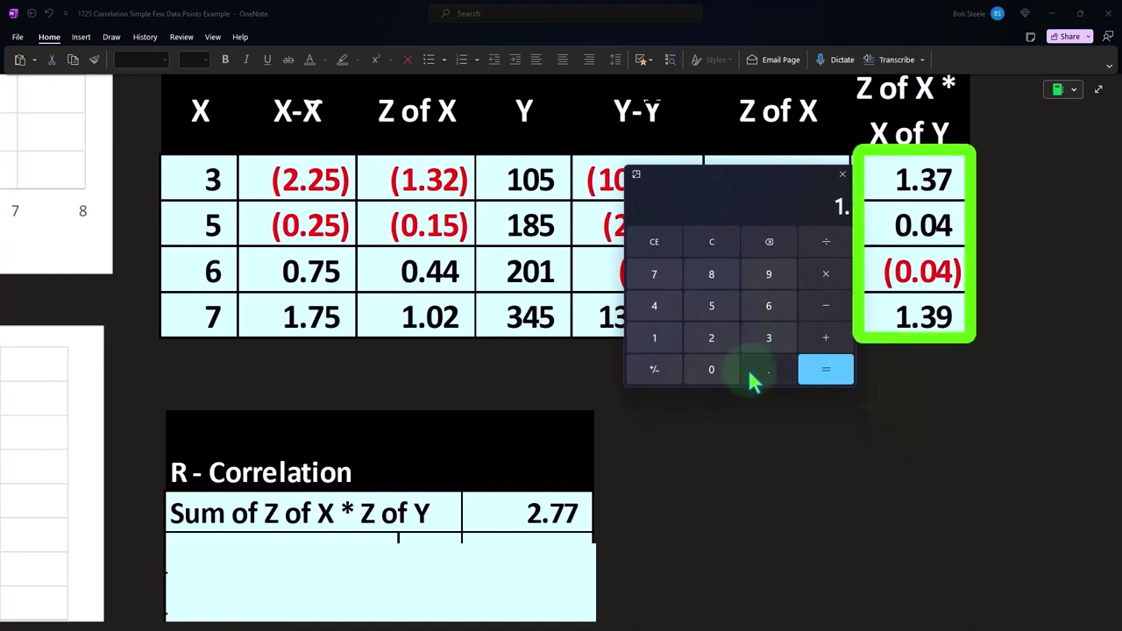
pyautogui.write('37+0.04')
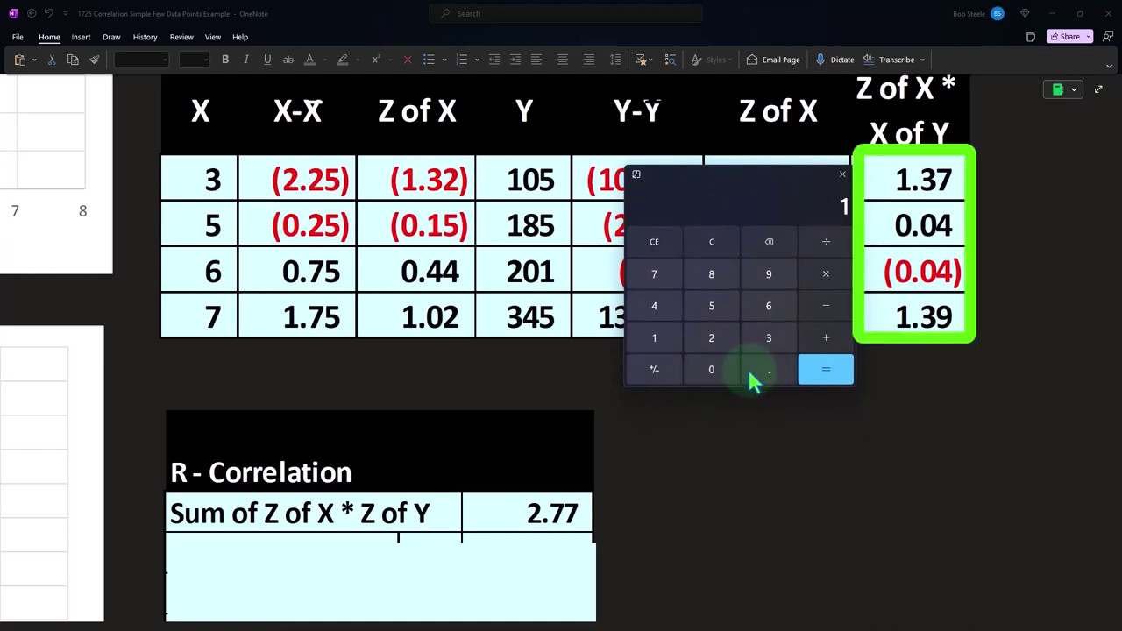
pyautogui.write('.39')
pyautogui.press('Return')
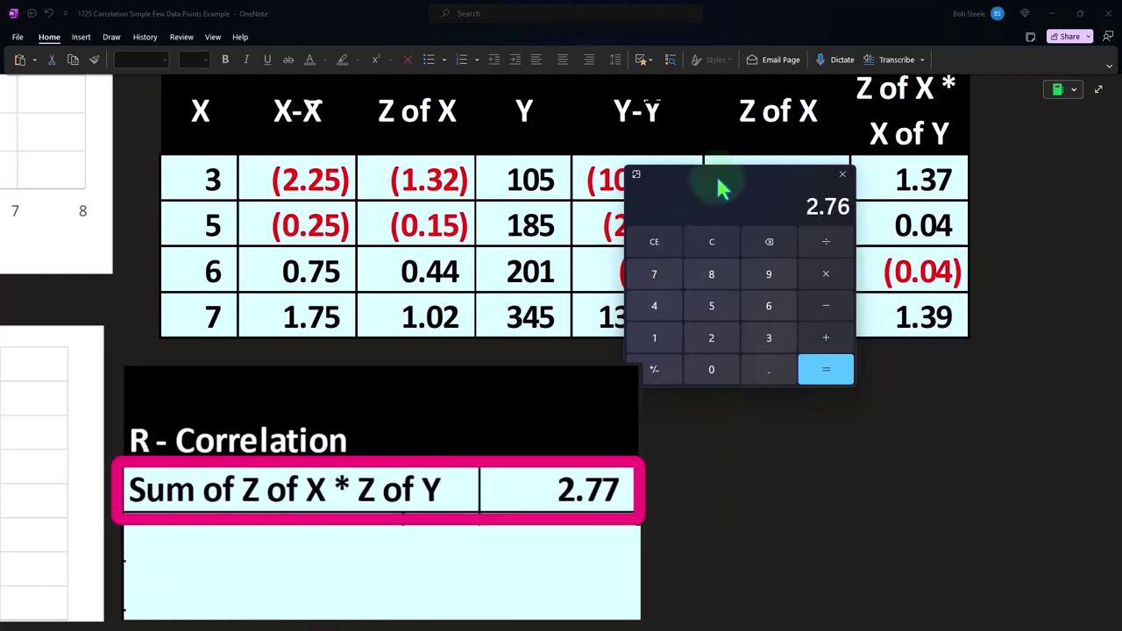
# Shrink the cover rectangle to uncover the n-1 heading and the n row showing 4
pyautogui.moveTo(718, 186); pyautogui.dragTo(759, 438)
pyautogui.scroll(-2, 412, 386)
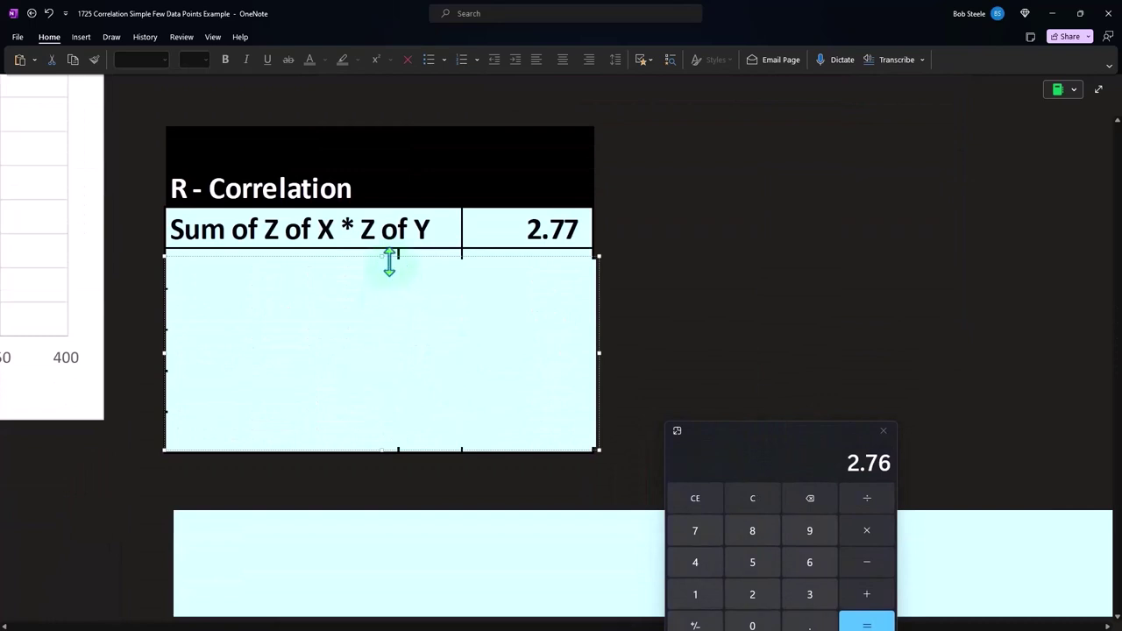
pyautogui.moveTo(389, 260); pyautogui.dragTo(384, 302)
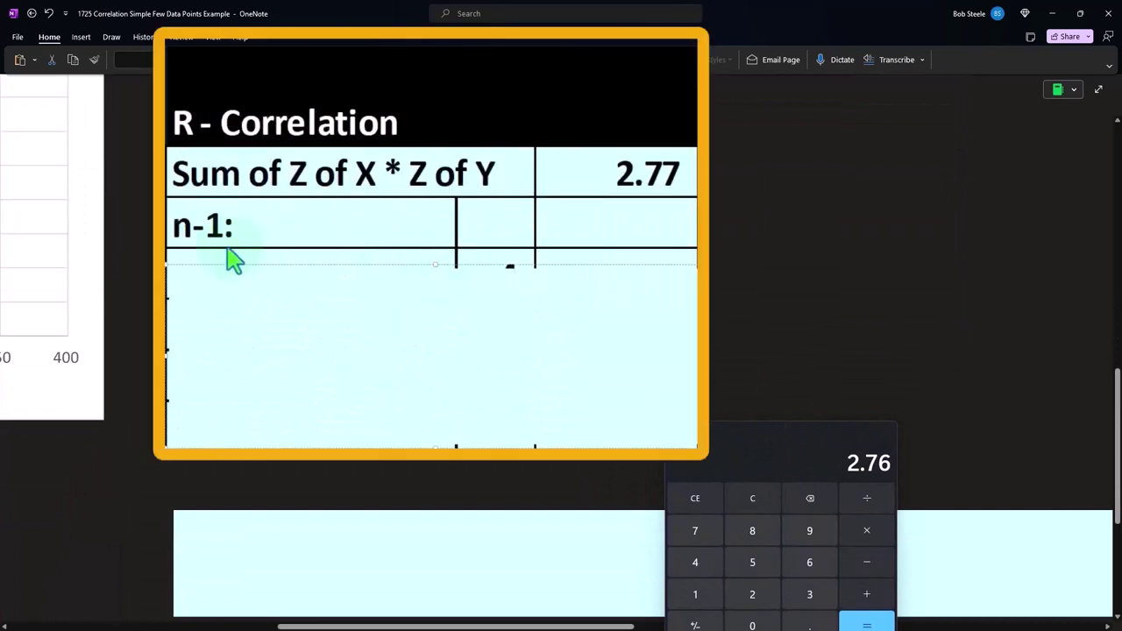
pyautogui.moveTo(435, 263); pyautogui.dragTo(438, 298)
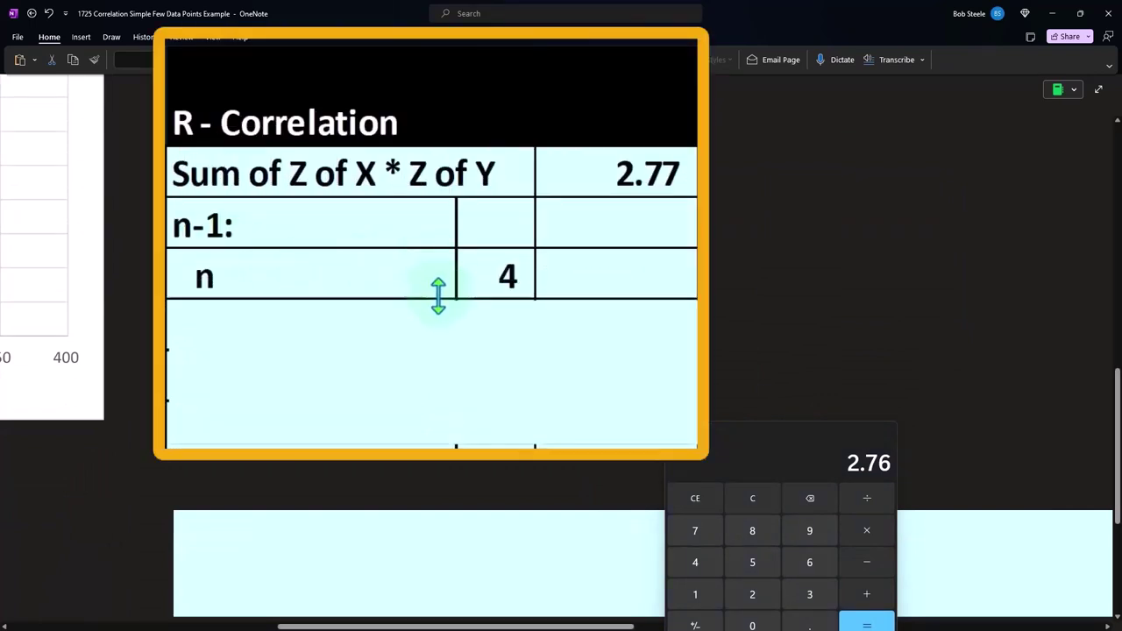
pyautogui.scroll(5, 382, 368)
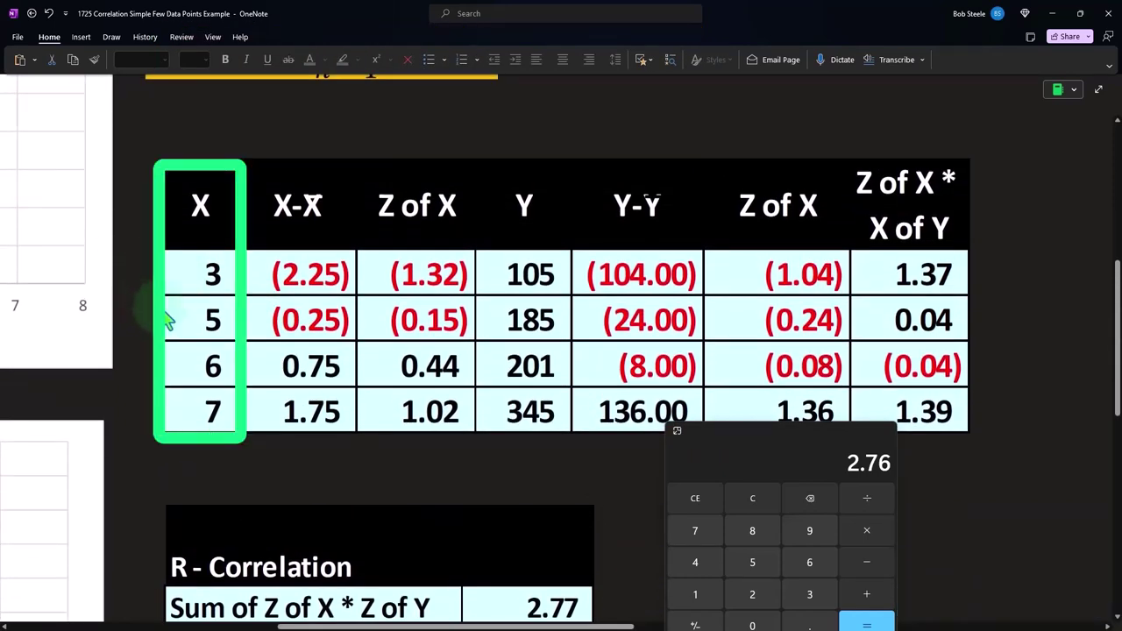
pyautogui.scroll(-5, 153, 395)
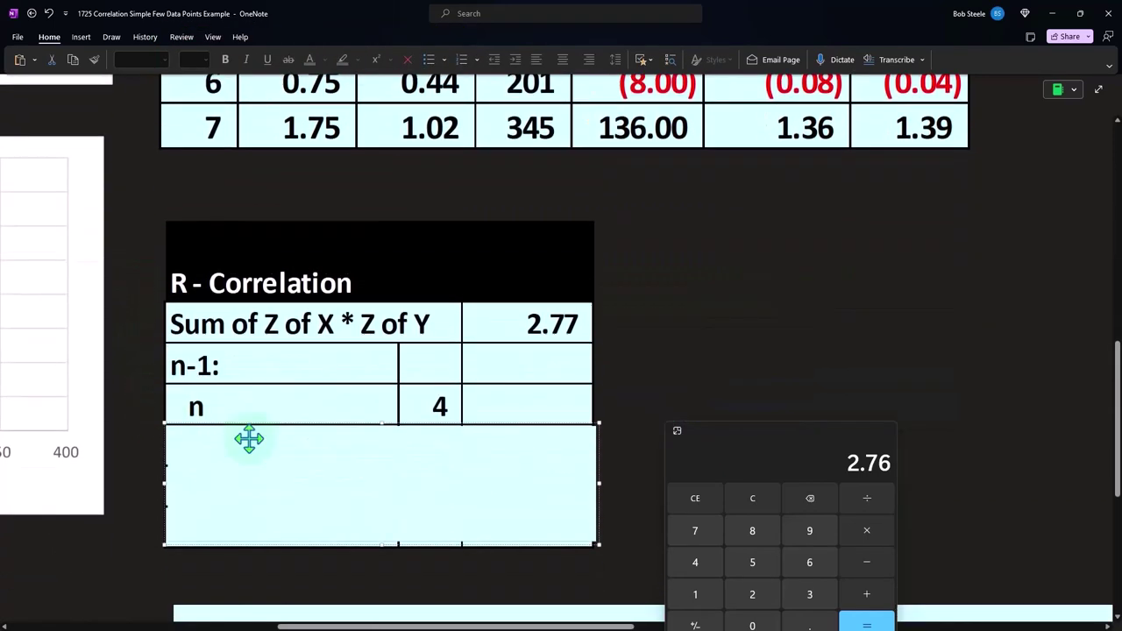
pyautogui.moveTo(377, 428); pyautogui.dragTo(383, 498)
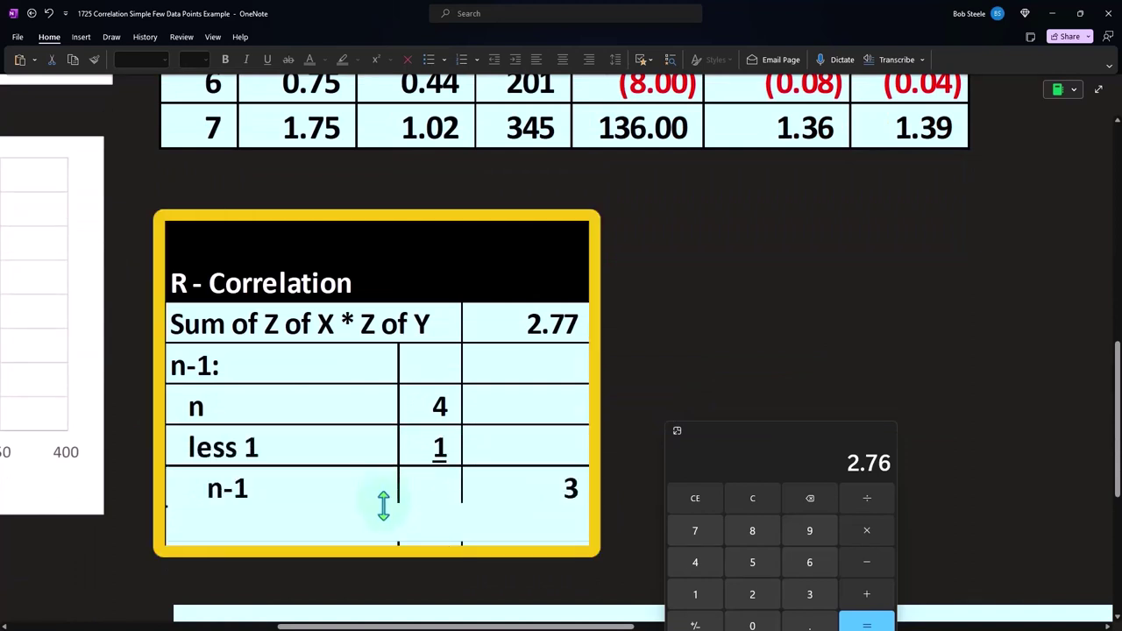
# Uncover the n-1 row of 3, delete the cover, and confirm 2.77 ÷ 3 ≈ 0.92 in Calculator
pyautogui.moveTo(383, 505); pyautogui.dragTo(384, 500)
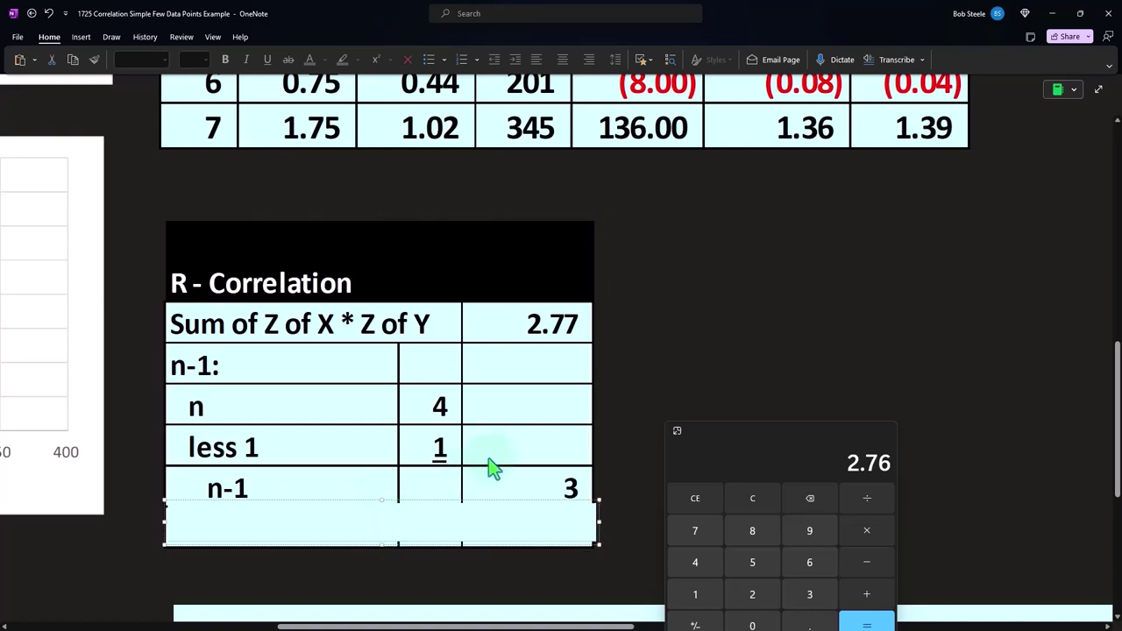
pyautogui.press('Delete')
pyautogui.click(752, 497)
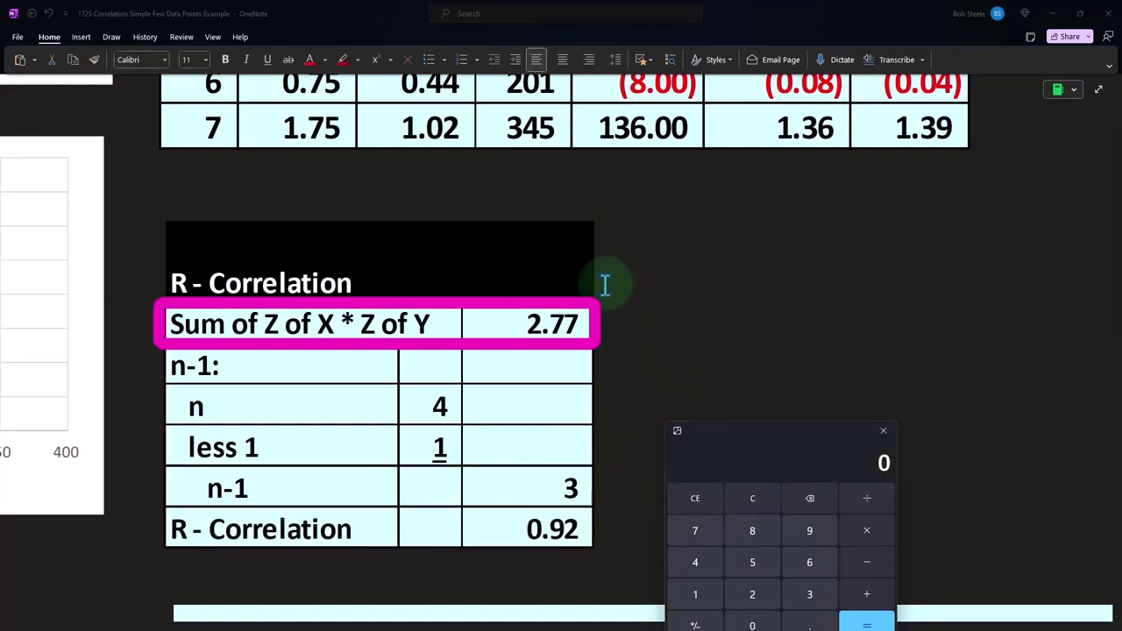
pyautogui.write('.77')
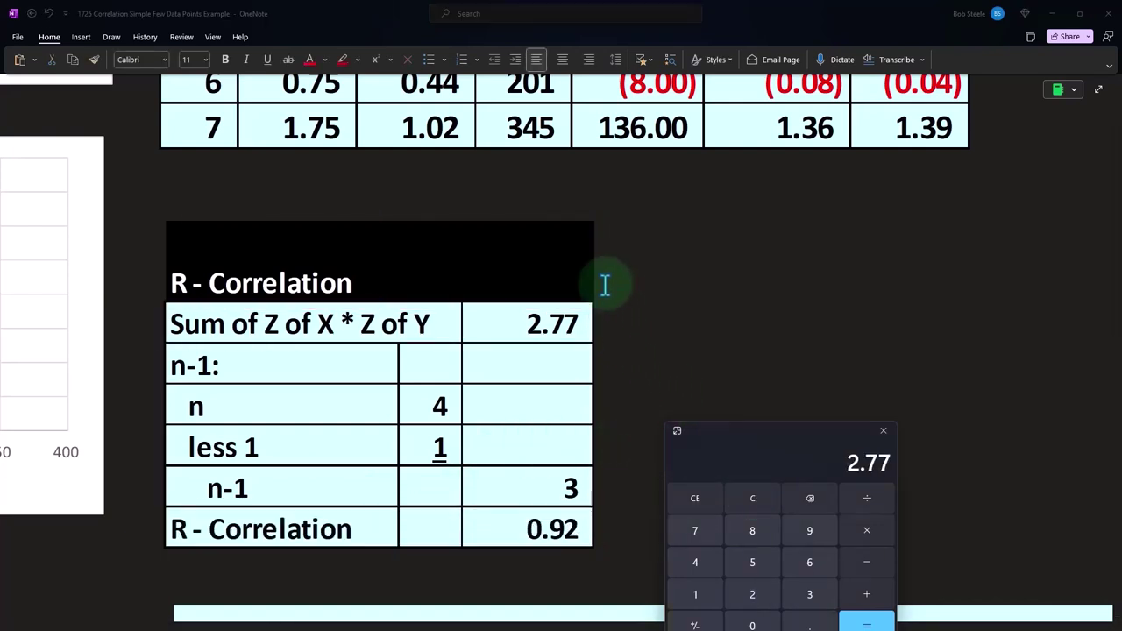
pyautogui.press('Return')
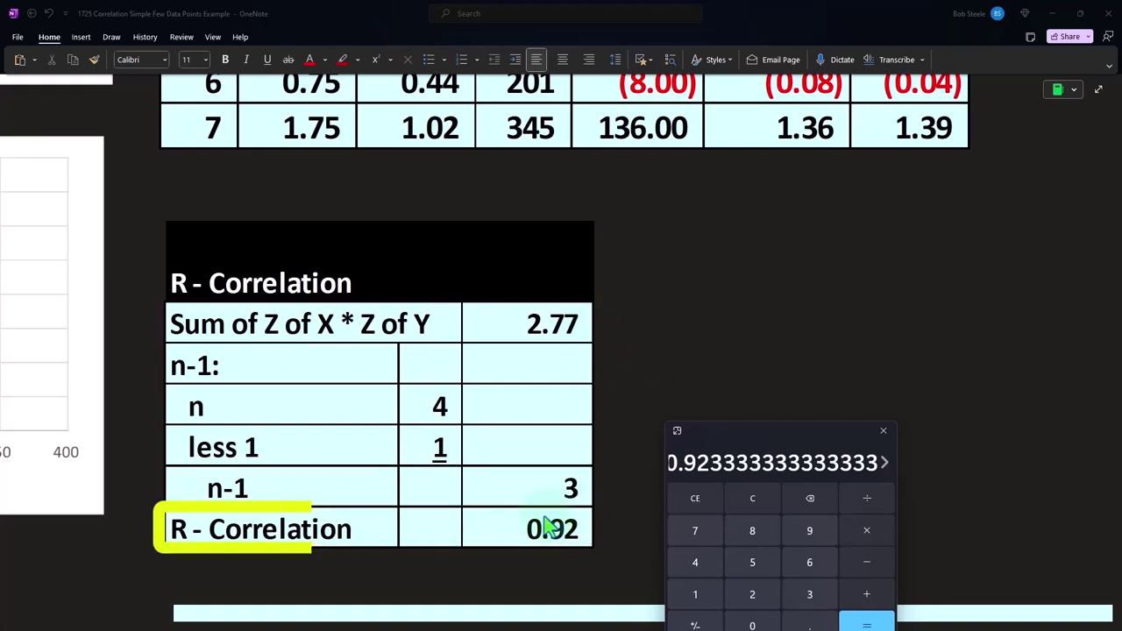
pyautogui.scroll(5, 497, 508)
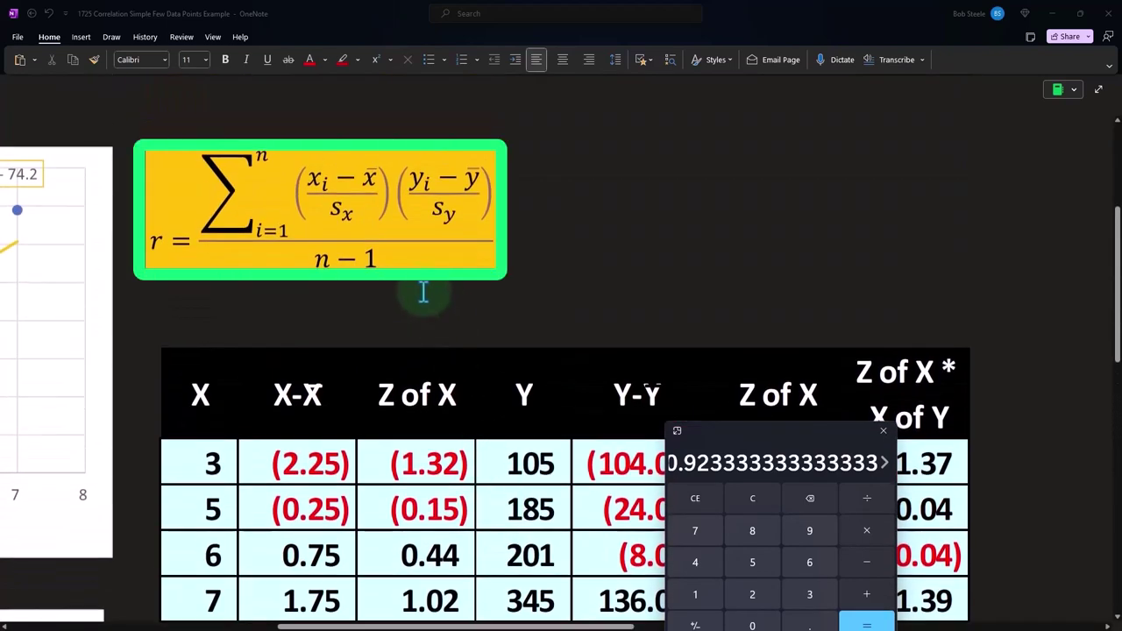
pyautogui.scroll(-3, 422, 293)
pyautogui.scroll(-2, 422, 293)
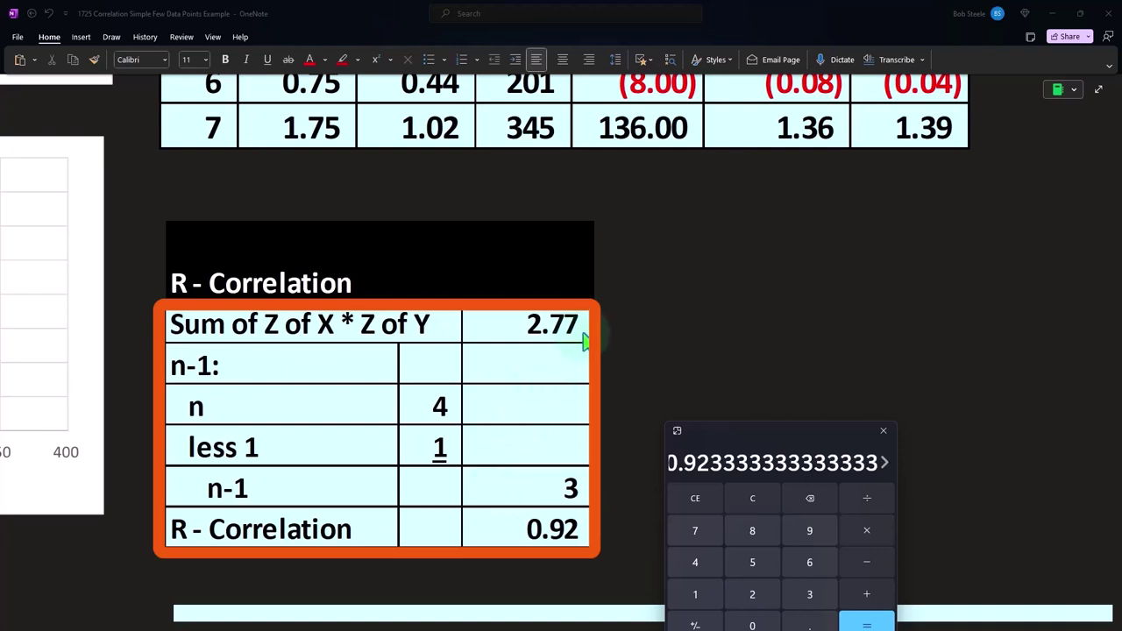
# Select the light-blue cover boxes over the Excel Data ribbon screenshot and pan across to Data Analysis
pyautogui.scroll(-3, 578, 480)
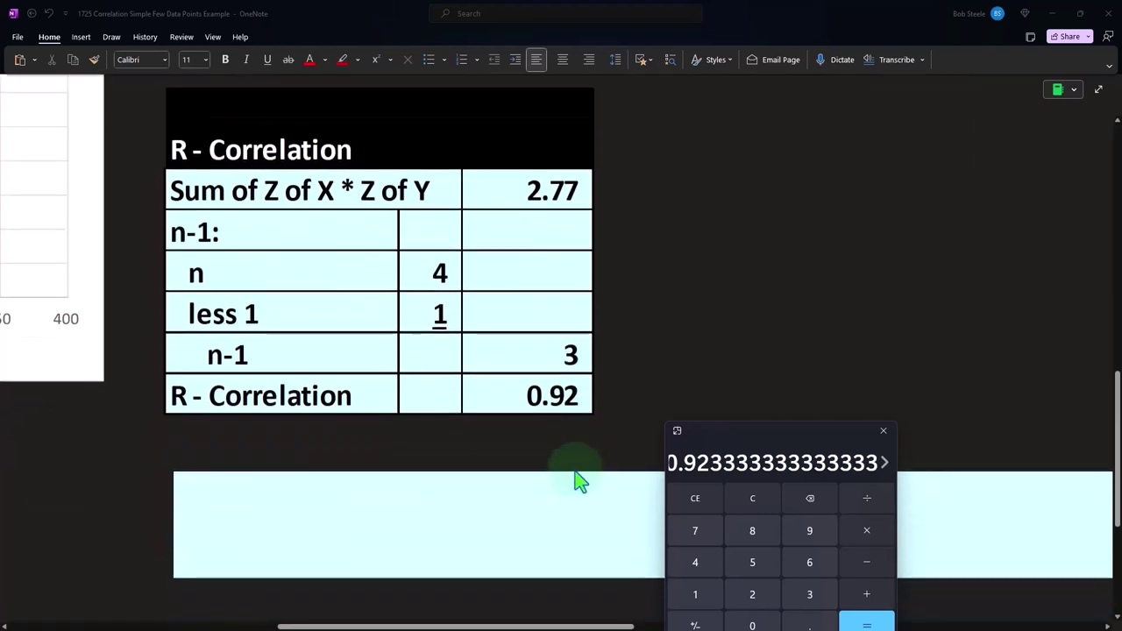
pyautogui.scroll(-3, 576, 476)
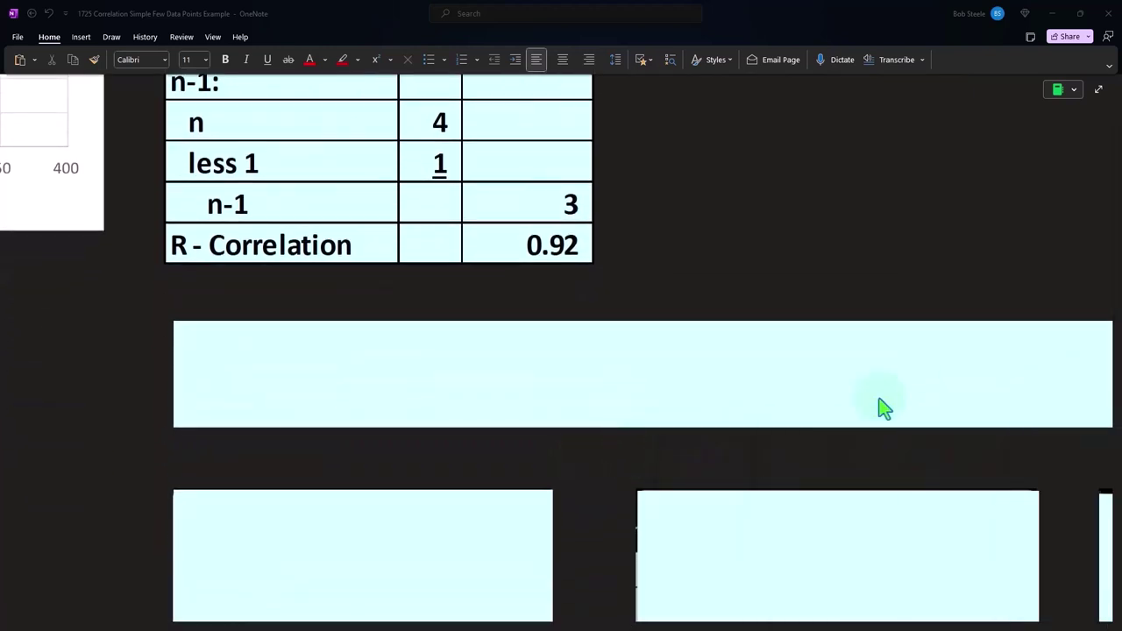
pyautogui.click(507, 412)
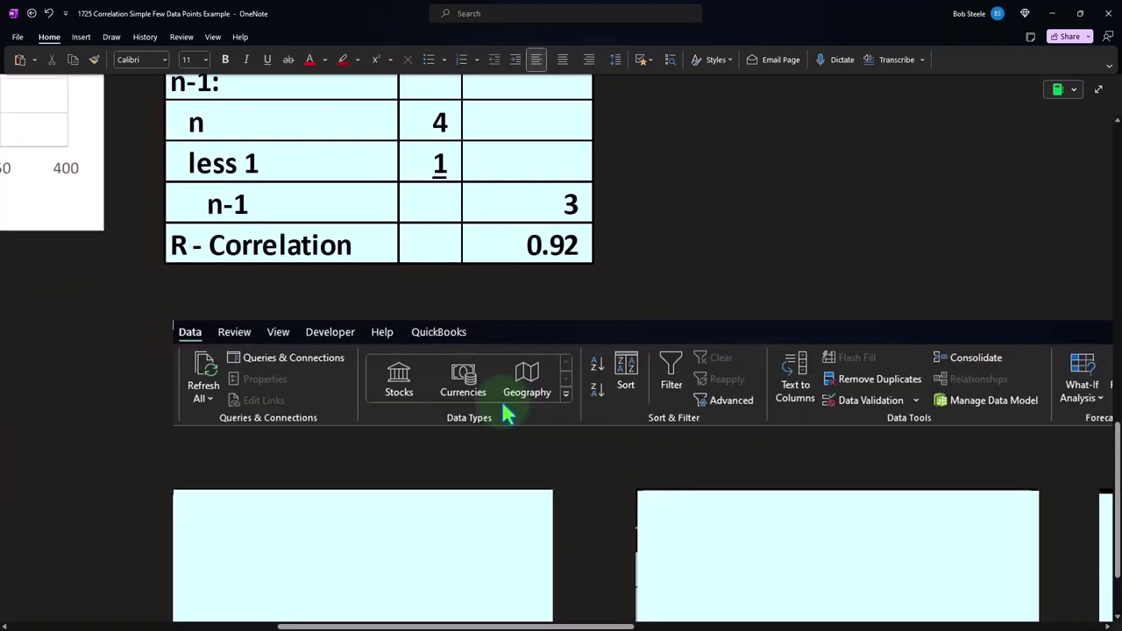
pyautogui.moveTo(586, 626); pyautogui.dragTo(732, 625)
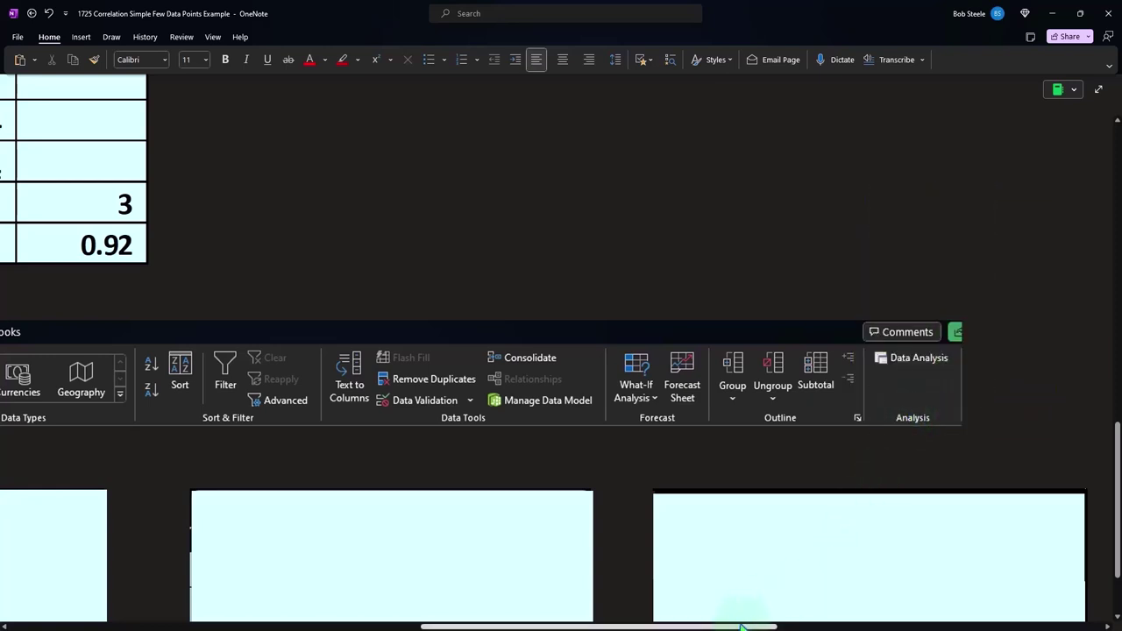
pyautogui.moveTo(744, 625); pyautogui.dragTo(622, 625)
pyautogui.scroll(-3, 311, 521)
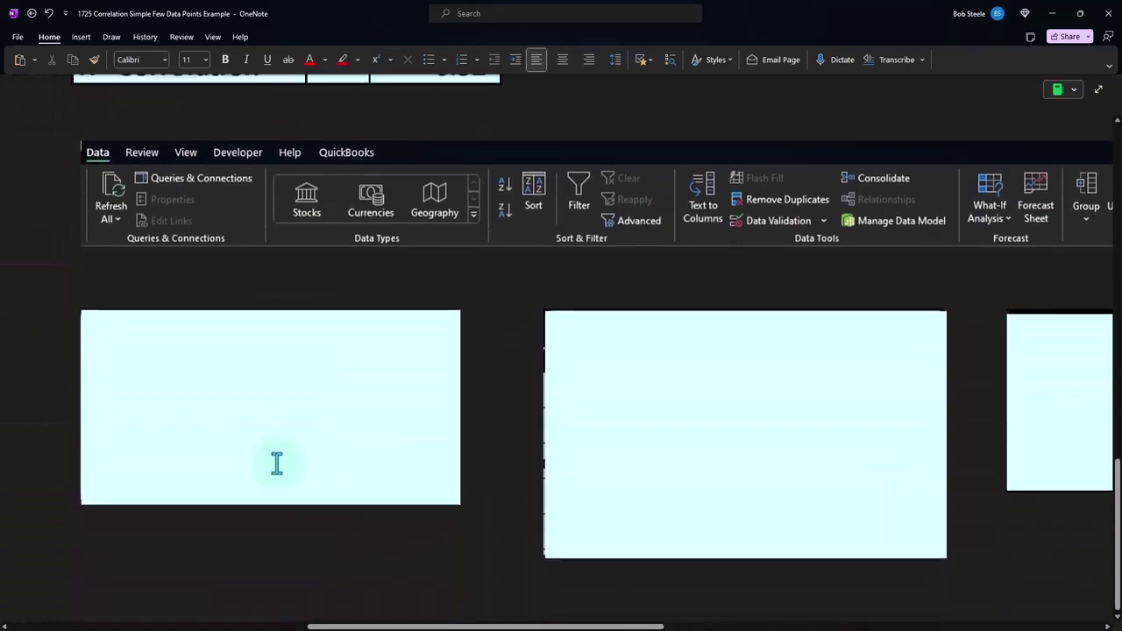
pyautogui.click(271, 444)
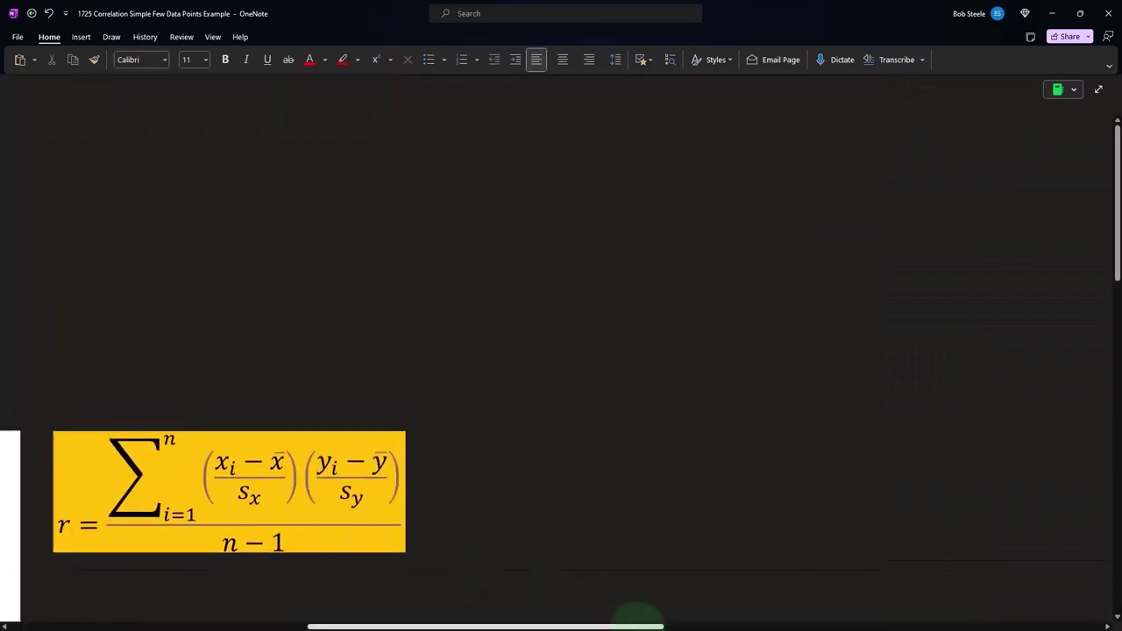
pyautogui.moveTo(636, 626); pyautogui.dragTo(266, 626)
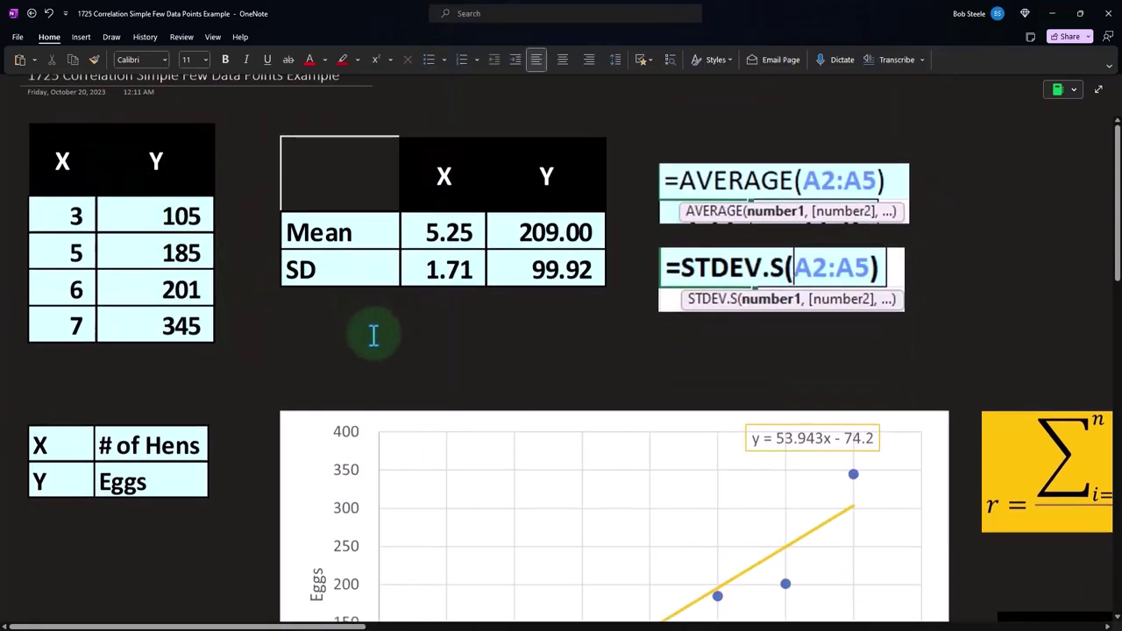
# Scroll to Excel's Data Analysis and Correlation dialog screenshots and select the 0.921988 output image
pyautogui.scroll(-5, 351, 605)
pyautogui.moveTo(351, 625); pyautogui.dragTo(591, 626)
pyautogui.scroll(-5, 539, 497)
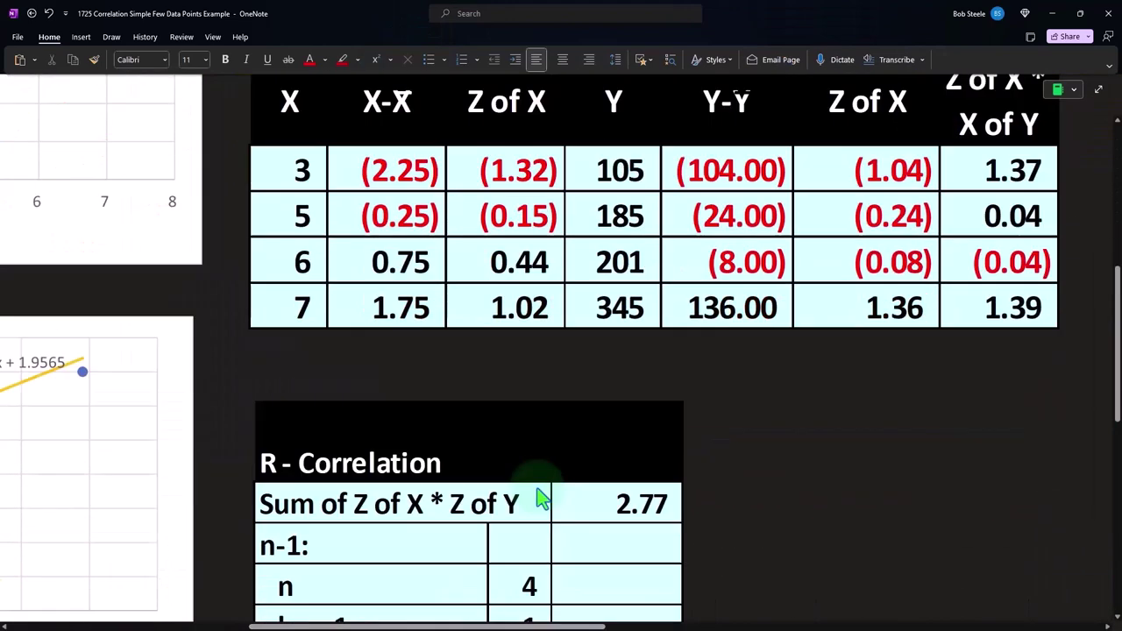
pyautogui.scroll(-5, 539, 498)
pyautogui.click(849, 358)
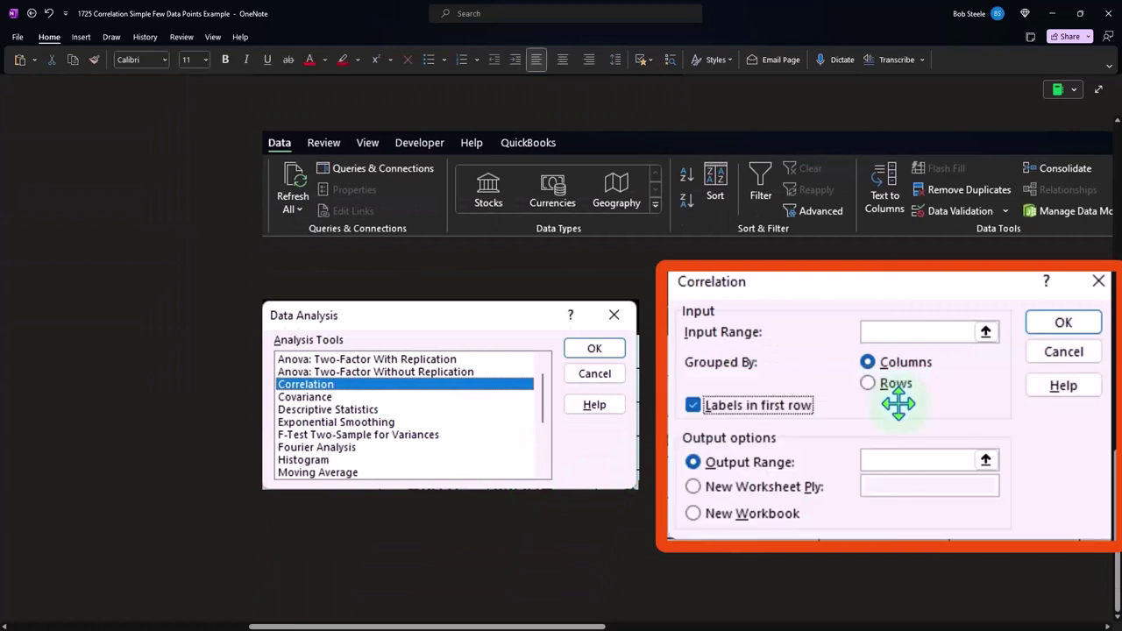
pyautogui.moveTo(596, 626); pyautogui.dragTo(646, 626)
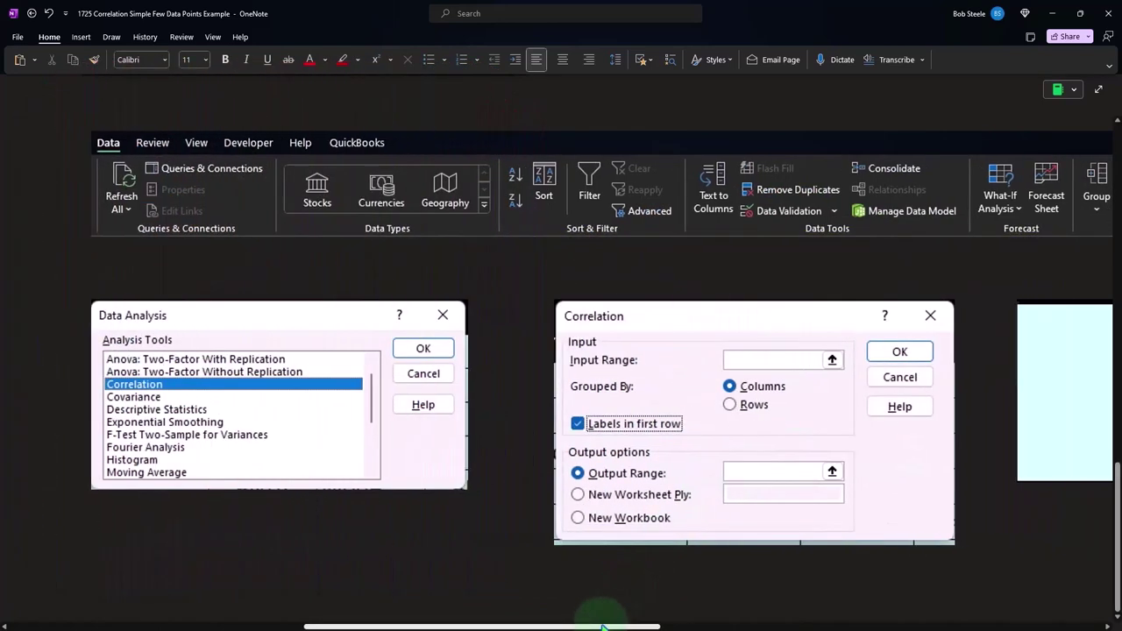
pyautogui.moveTo(603, 625); pyautogui.dragTo(728, 626)
pyautogui.click(808, 369)
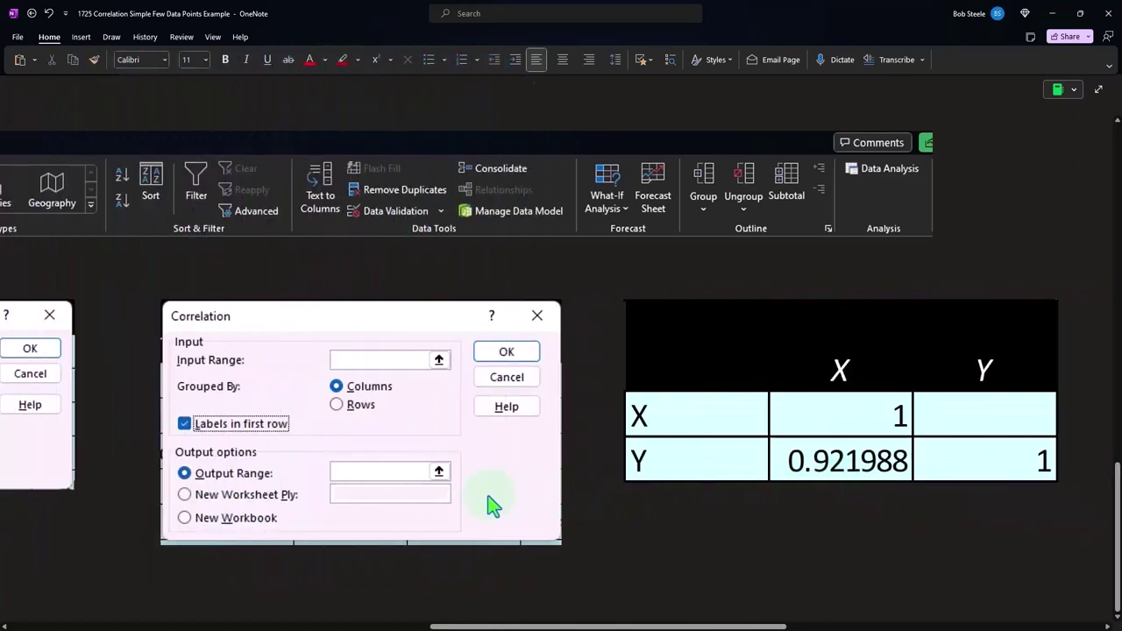
pyautogui.scroll(3, 489, 504)
pyautogui.scroll(2, 421, 548)
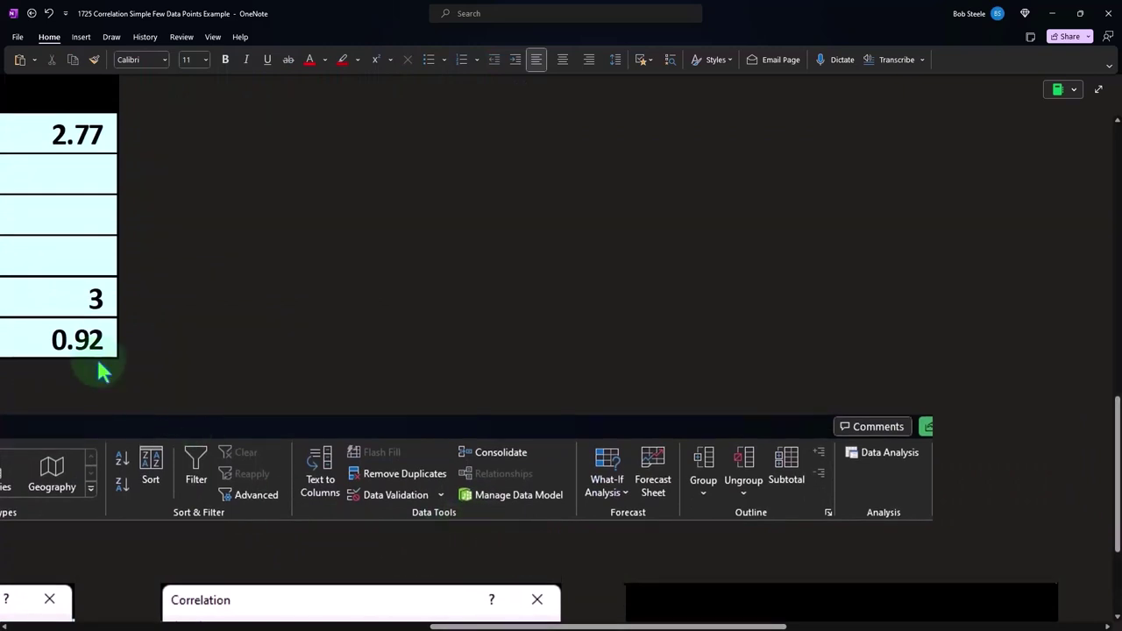
pyautogui.scroll(-4, 546, 359)
pyautogui.scroll(-2, 546, 365)
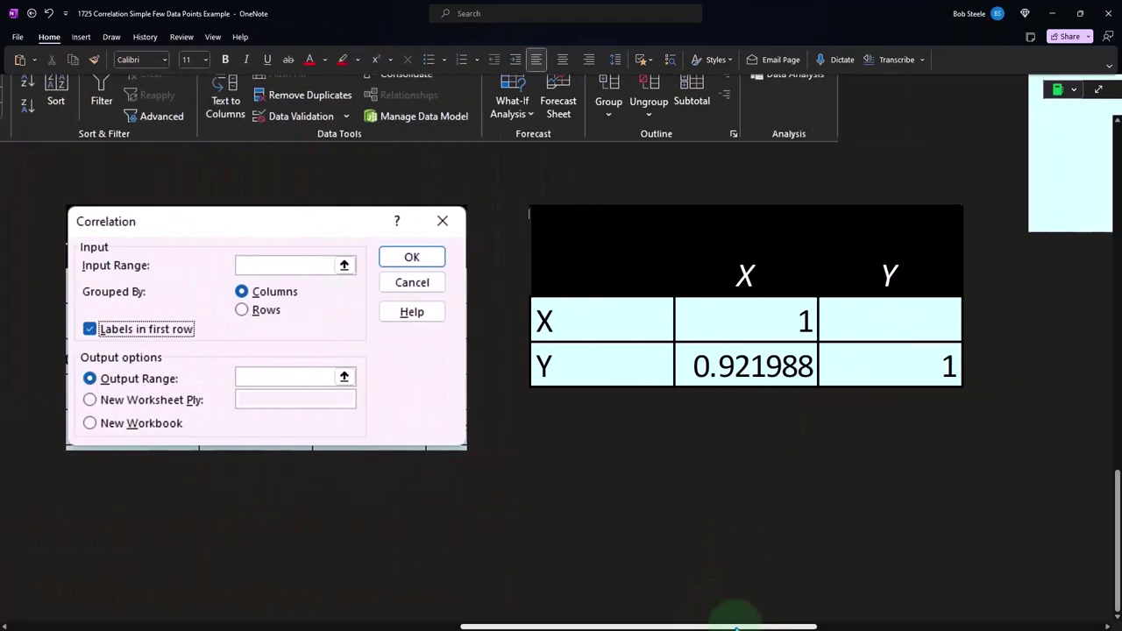
pyautogui.moveTo(734, 626); pyautogui.dragTo(864, 627)
pyautogui.scroll(3, 854, 561)
pyautogui.click(784, 474)
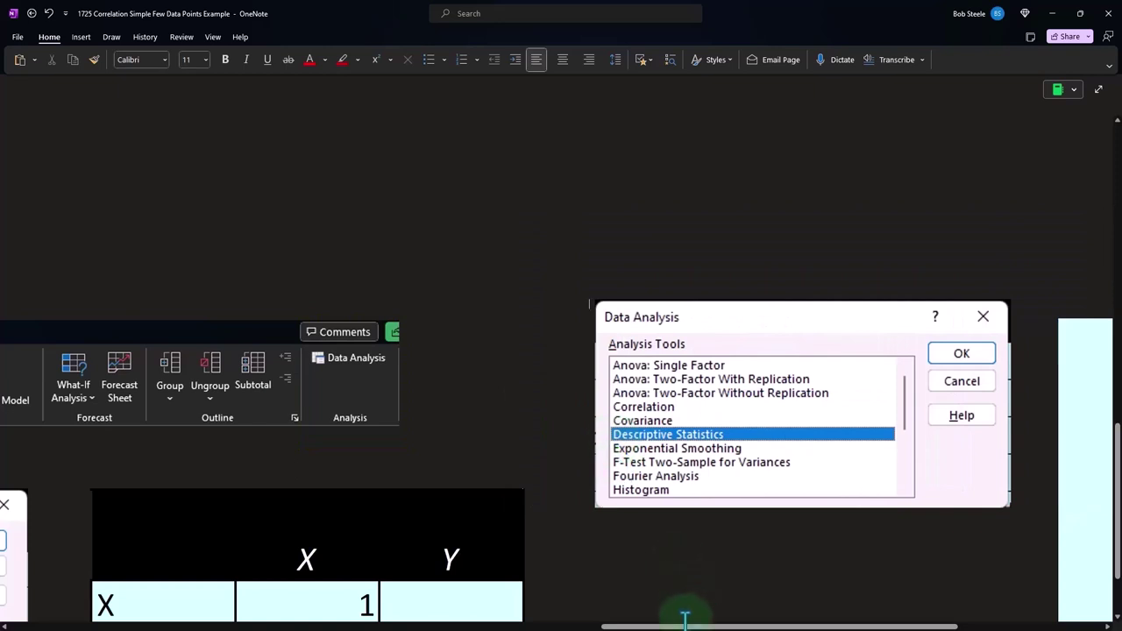
pyautogui.moveTo(683, 626); pyautogui.dragTo(832, 626)
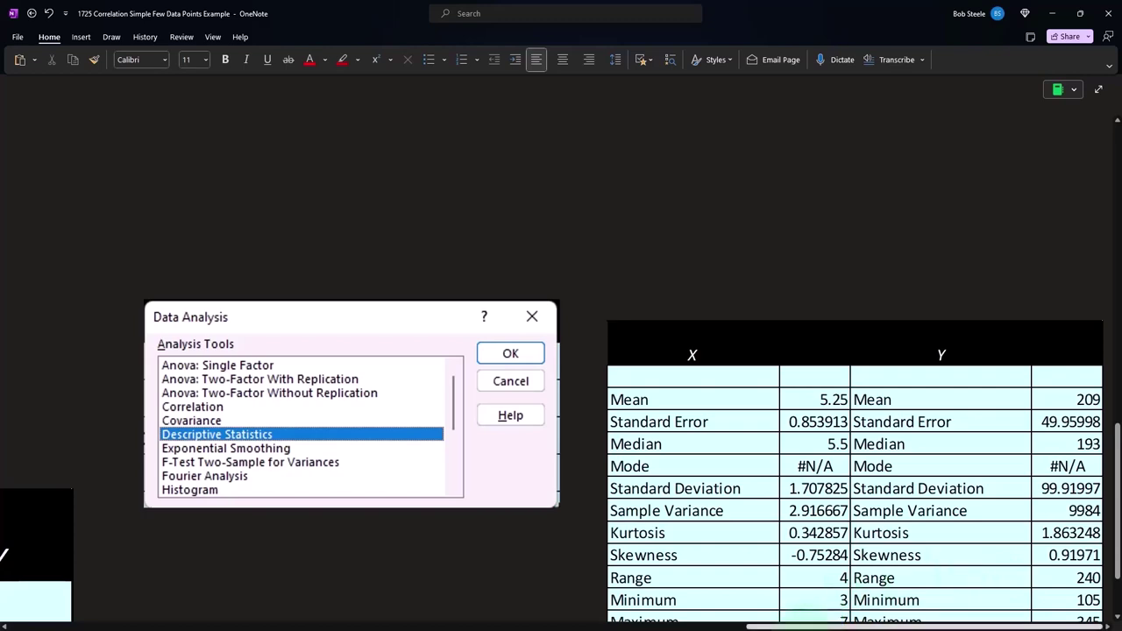
pyautogui.scroll(-2, 816, 521)
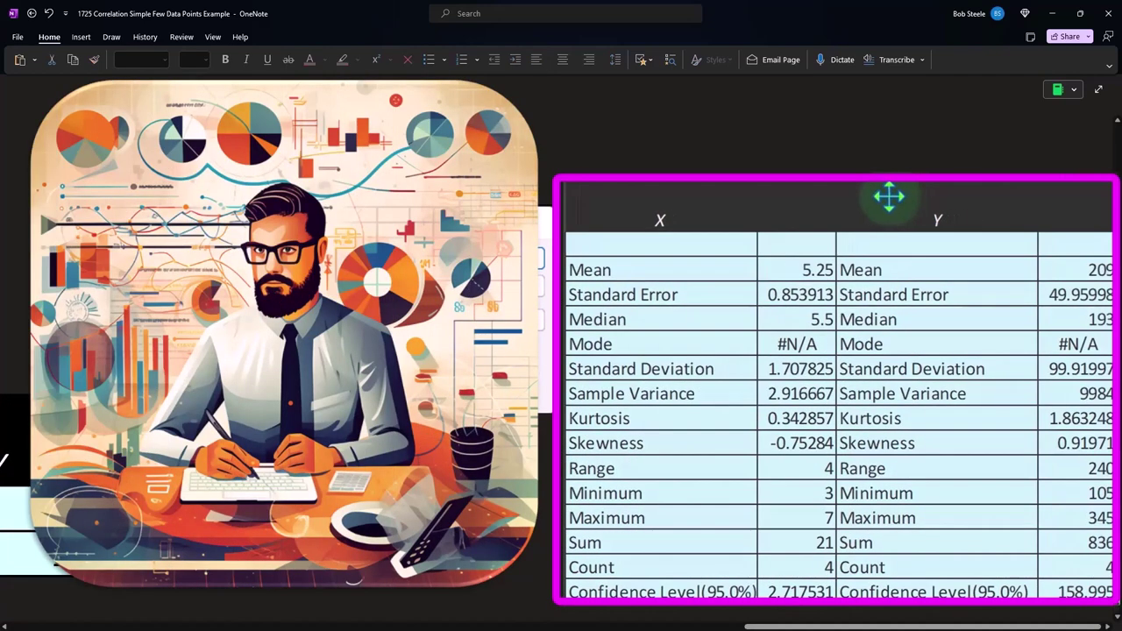
pyautogui.click(886, 199)
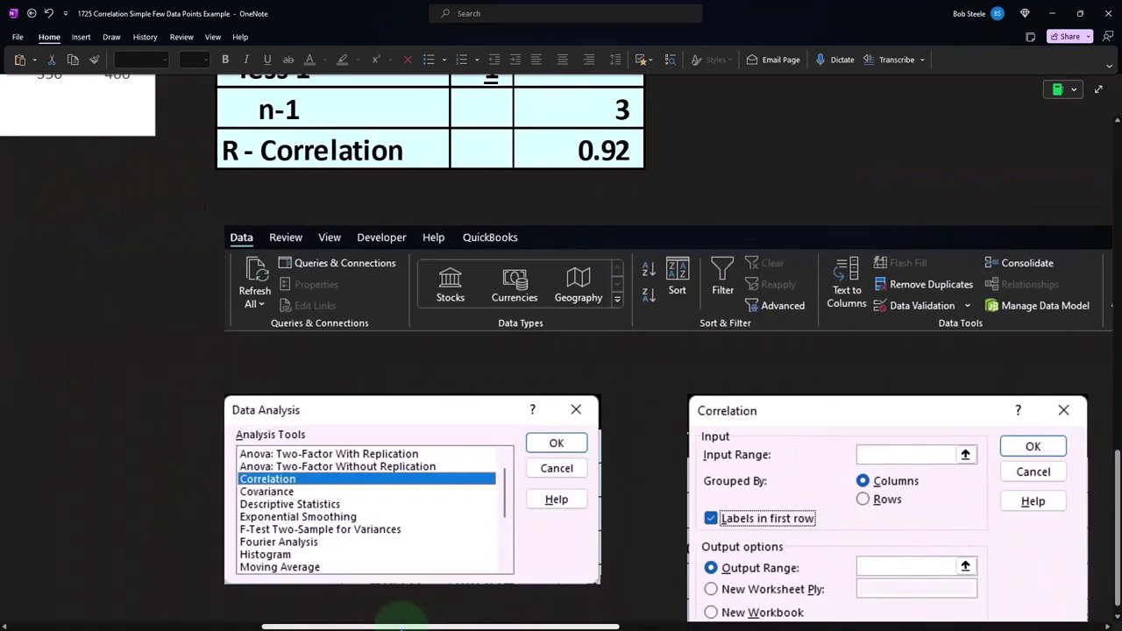
# Scroll through the hens-vs-eggs data, Mean/SD table and trend chart, then pan right to the r formula
pyautogui.hscroll(-10, 263, 615)
pyautogui.scroll(10, 158, 460)
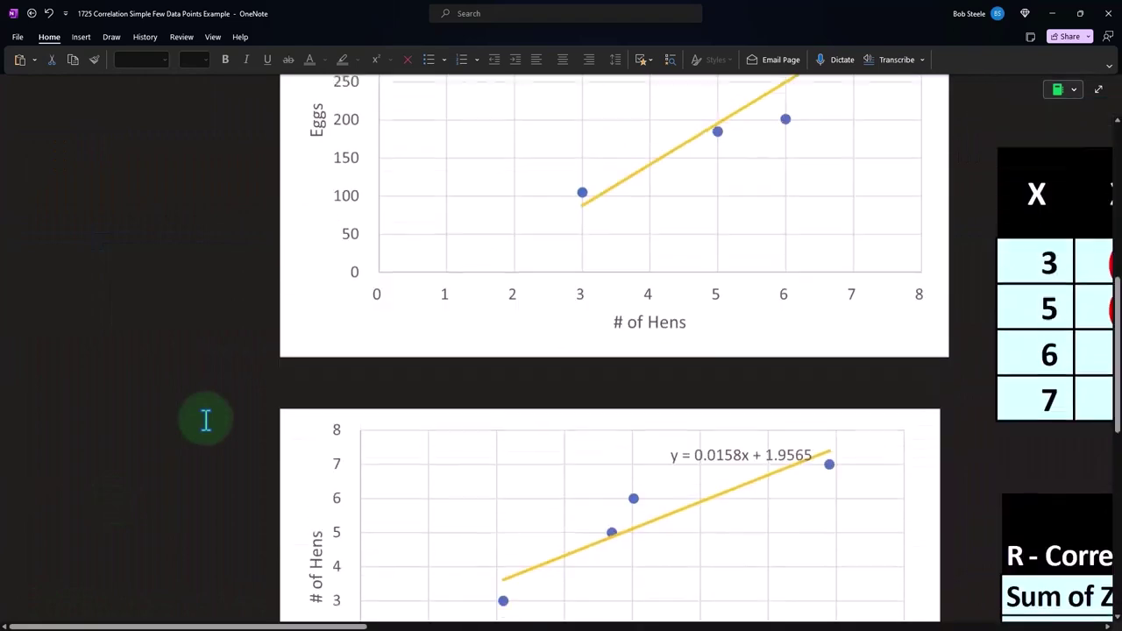
pyautogui.scroll(8, 206, 421)
pyautogui.scroll(3, 206, 421)
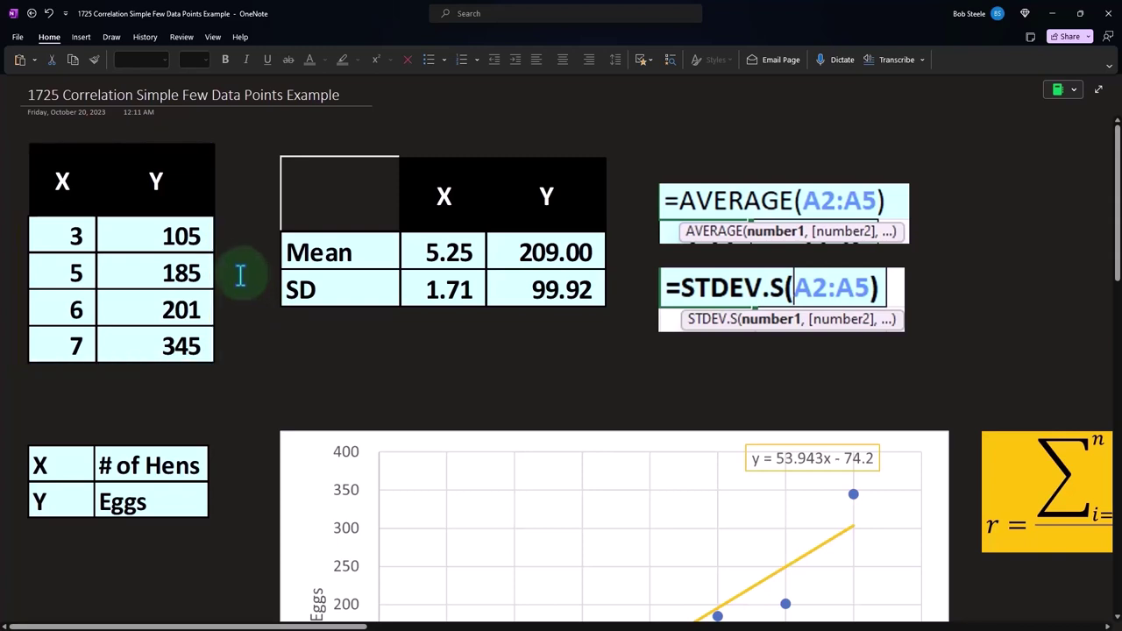
pyautogui.scroll(-2, 240, 275)
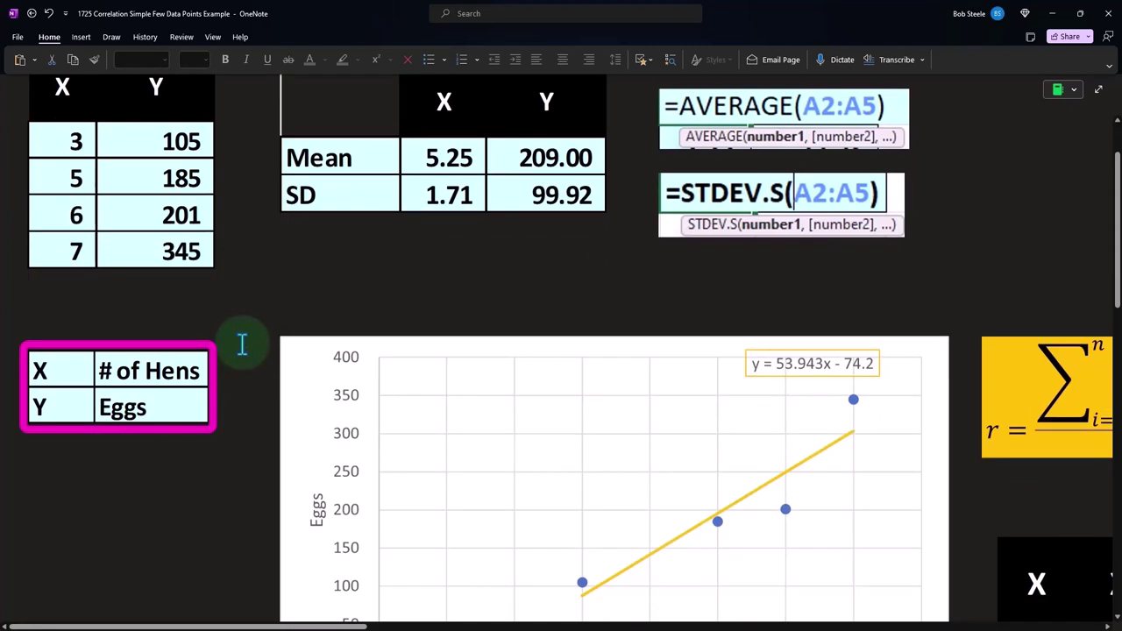
pyautogui.scroll(-2, 242, 343)
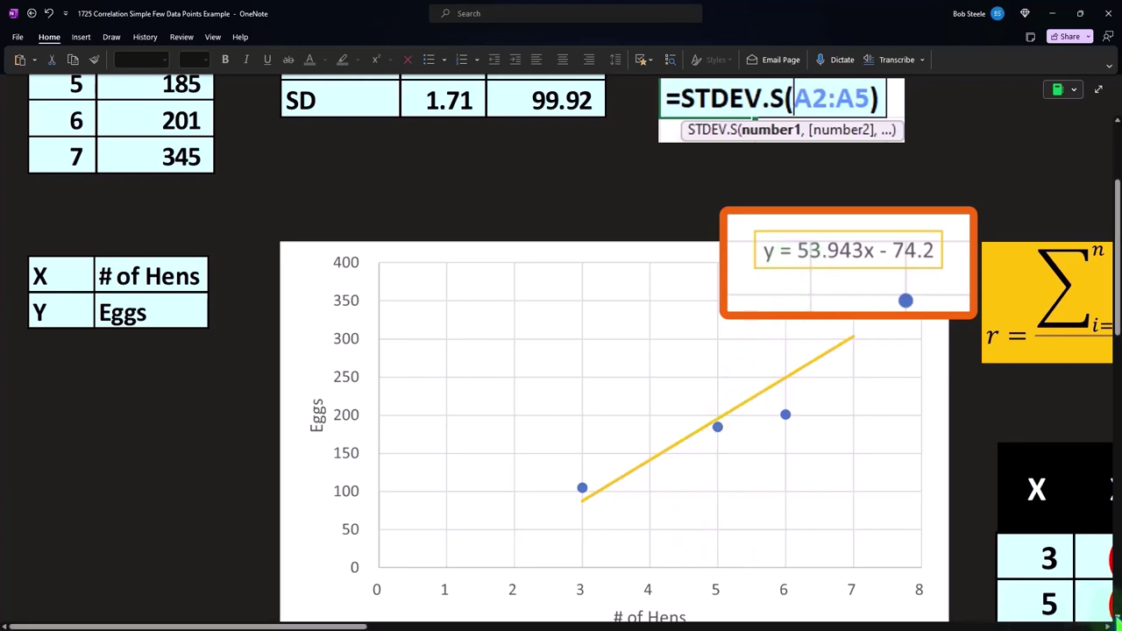
pyautogui.scroll(-1, 1095, 605)
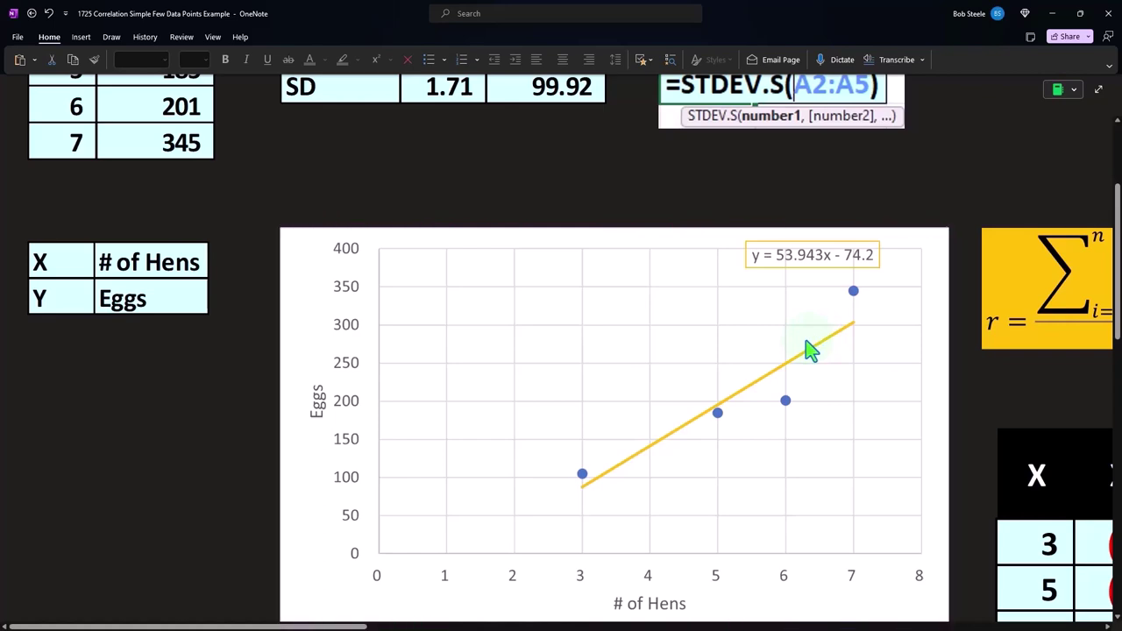
pyautogui.scroll(3, 811, 349)
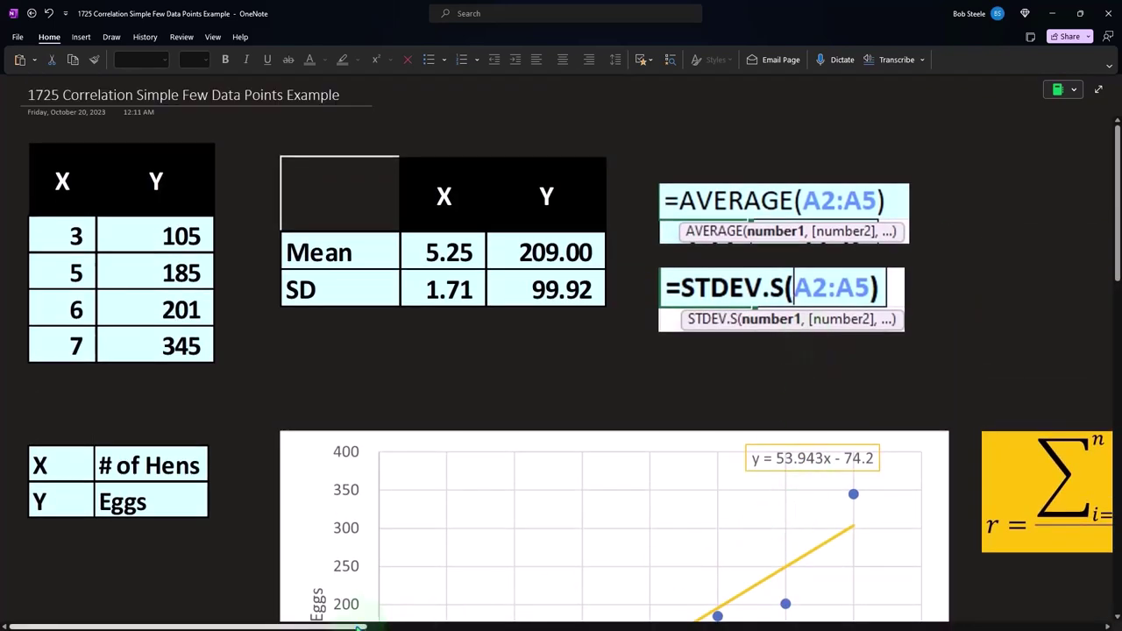
pyautogui.moveTo(360, 627); pyautogui.dragTo(627, 627)
# Scroll down past the R-Correlation table to the Data Analysis and Correlation dialog screenshots
pyautogui.scroll(-3, 619, 517)
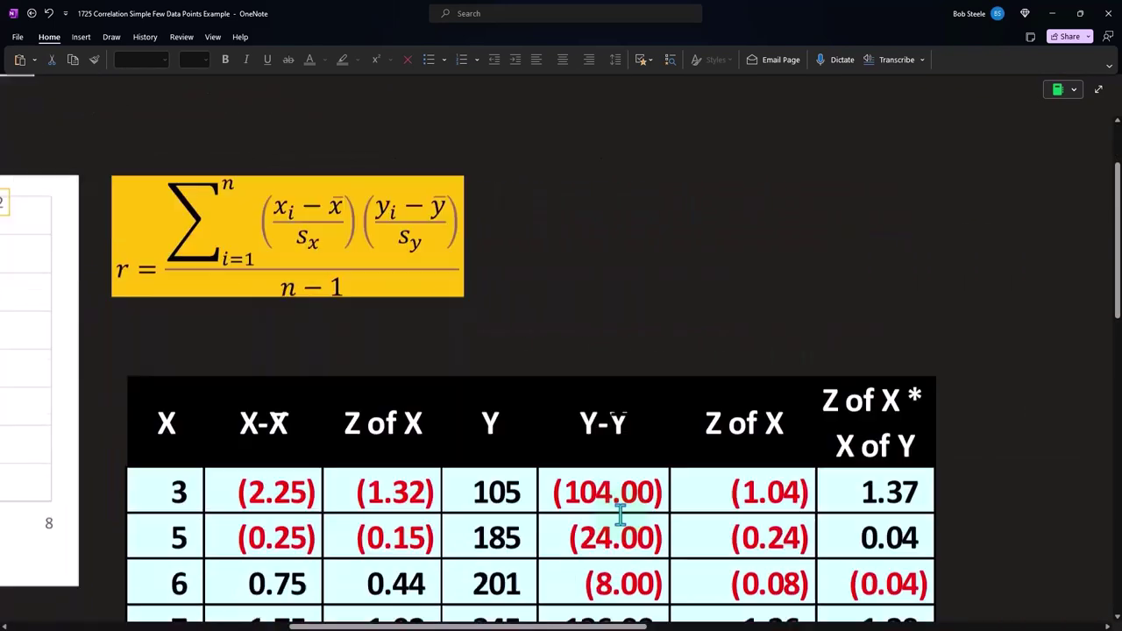
pyautogui.scroll(-2, 619, 517)
pyautogui.scroll(-4, 619, 517)
pyautogui.scroll(-3, 620, 517)
pyautogui.scroll(-3, 619, 517)
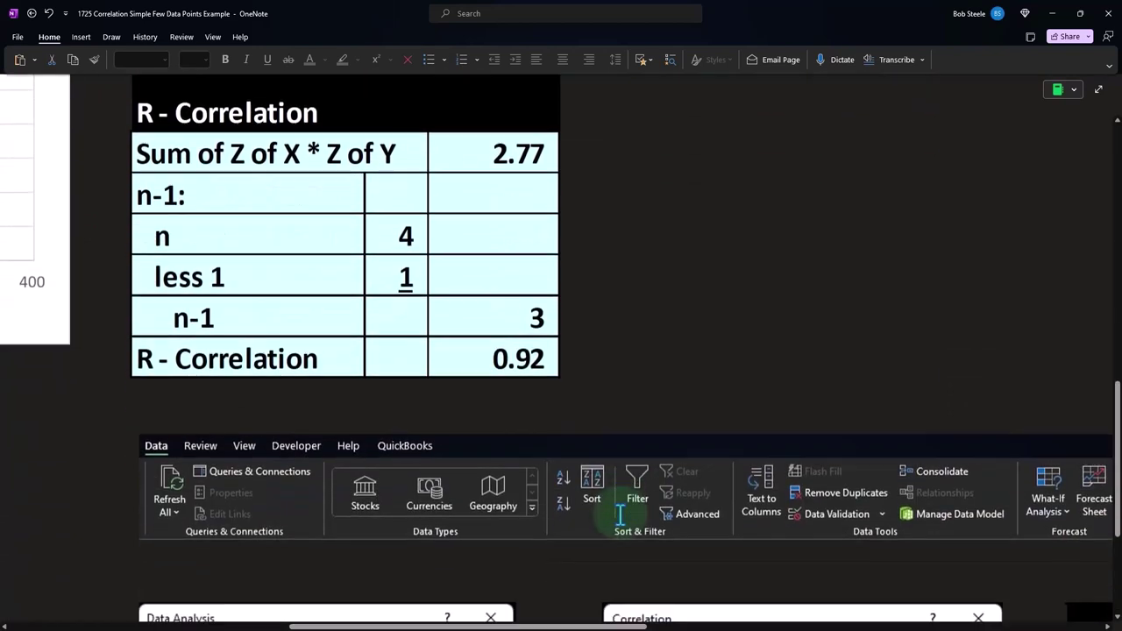
pyautogui.scroll(-2, 620, 517)
pyautogui.scroll(-1, 620, 517)
pyautogui.scroll(-2, 620, 517)
pyautogui.scroll(4, 619, 516)
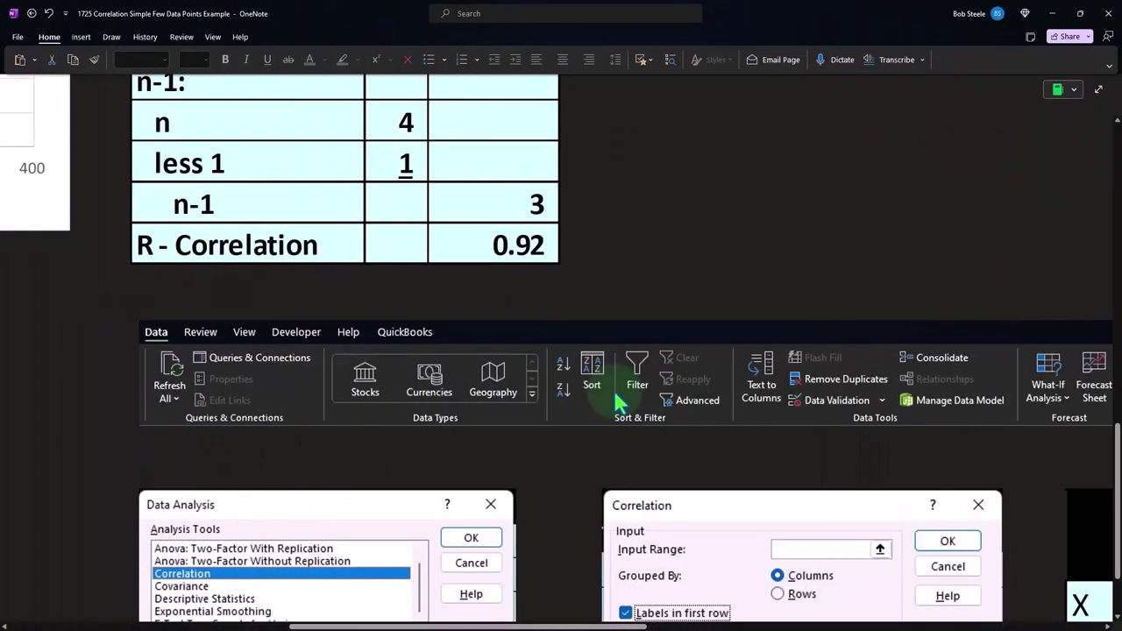
pyautogui.scroll(2, 613, 395)
pyautogui.scroll(3, 613, 395)
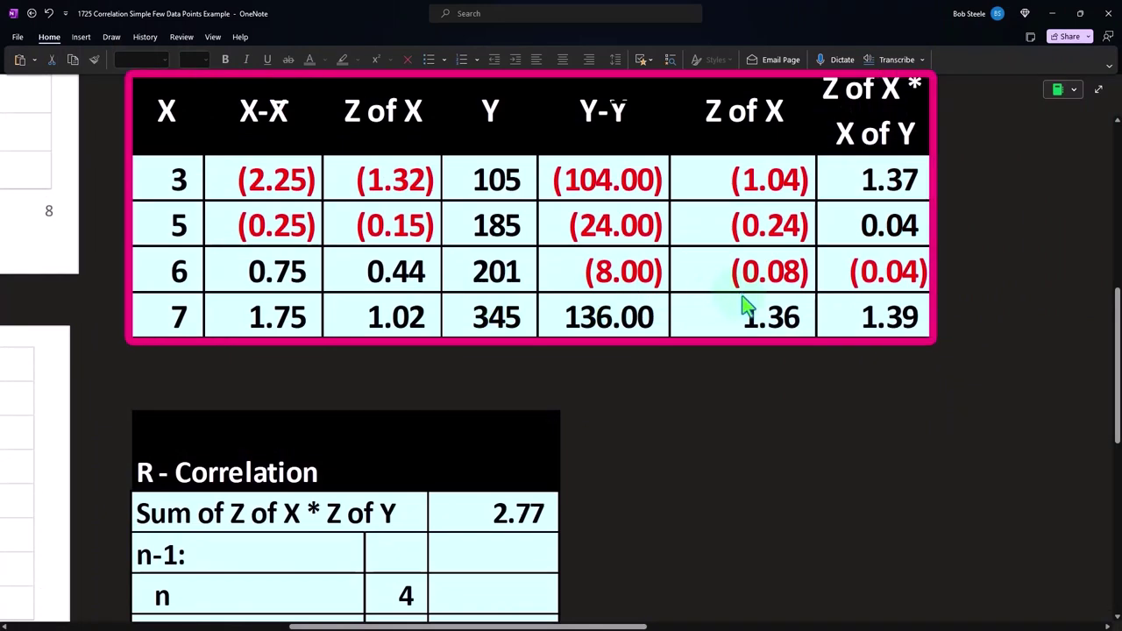
pyautogui.scroll(-2, 741, 306)
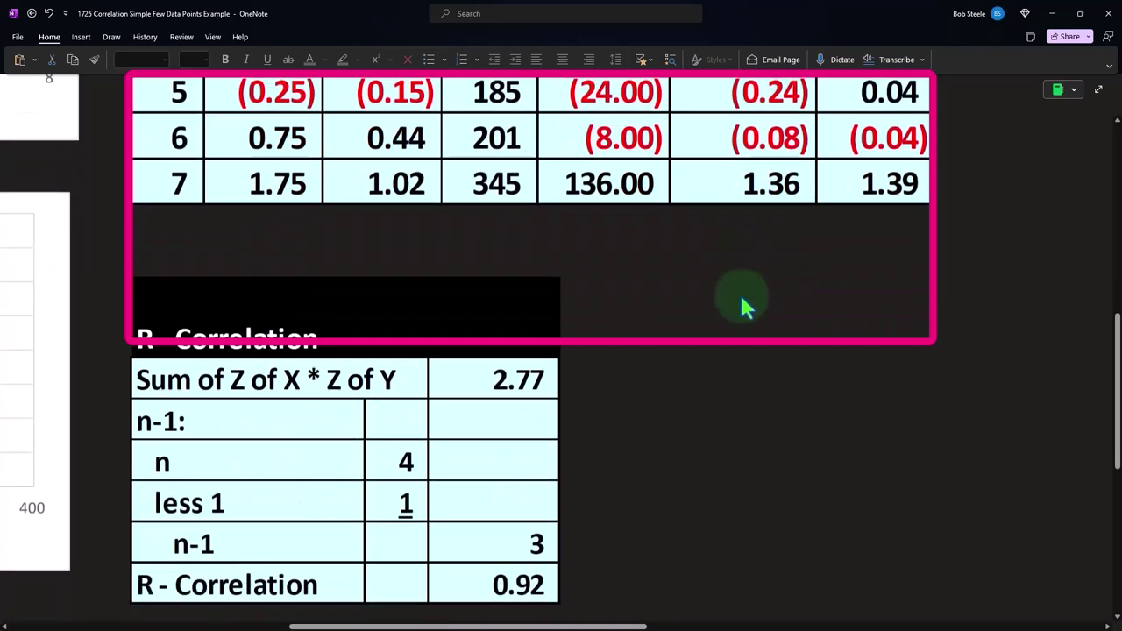
pyautogui.scroll(-2, 741, 306)
pyautogui.scroll(-2, 741, 306)
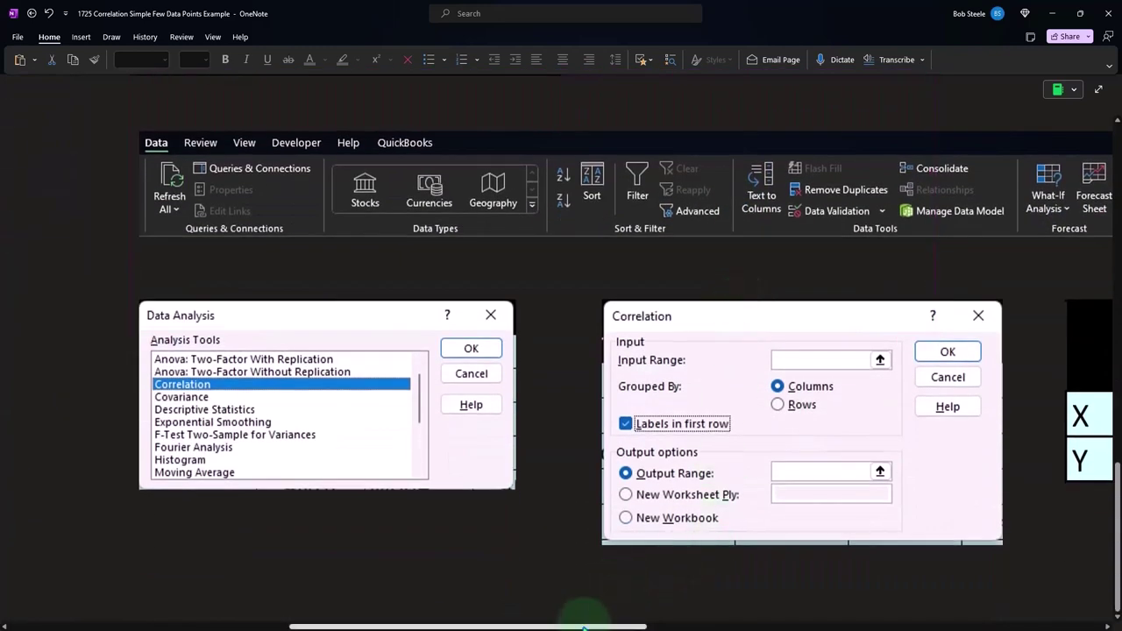
# Pan to the correlation output, then back left and up to the Eggs vs # of Hens trendline chart
pyautogui.moveTo(584, 625); pyautogui.dragTo(713, 626)
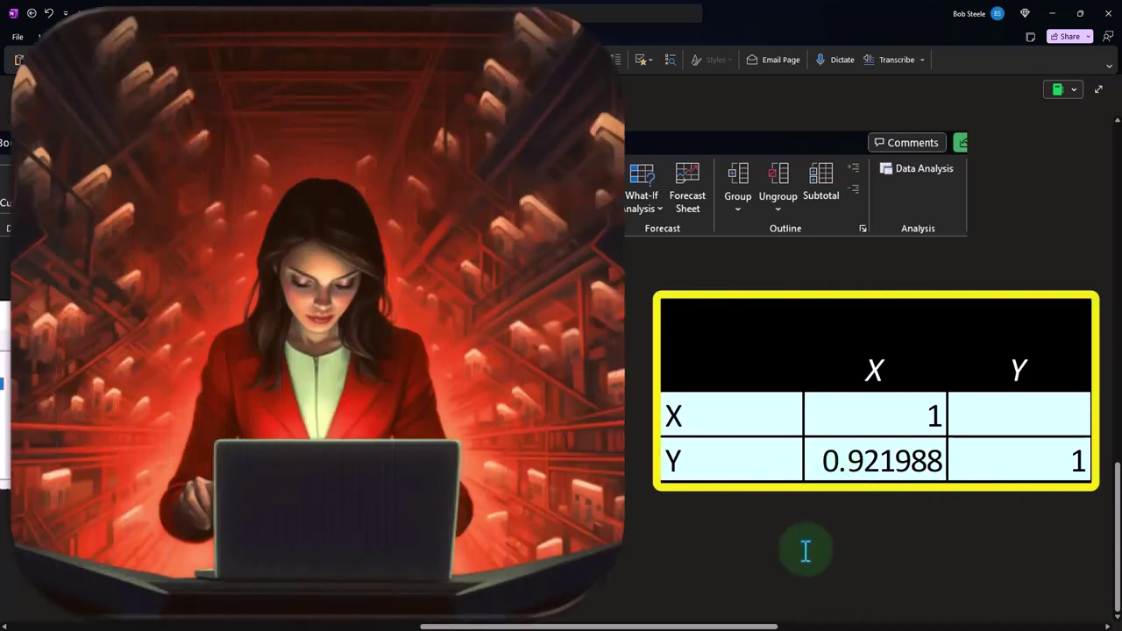
pyautogui.moveTo(729, 626)
pyautogui.mouseDown()
pyautogui.moveTo(750, 626)
pyautogui.moveTo(292, 626)
pyautogui.mouseUp()
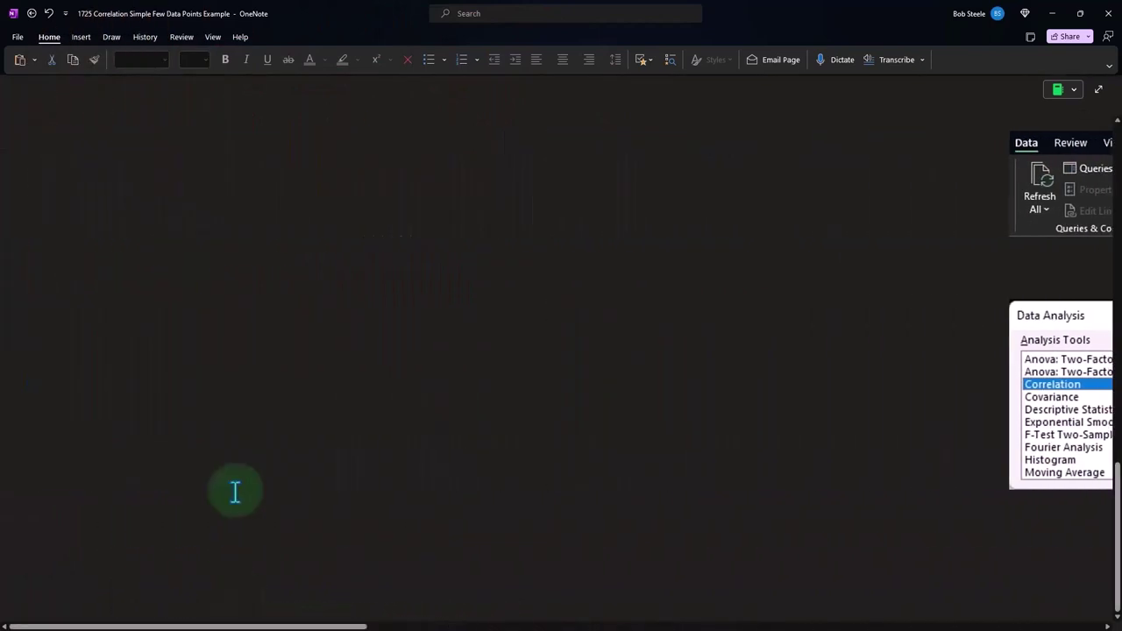
pyautogui.scroll(3, 238, 469)
pyautogui.scroll(3, 245, 467)
pyautogui.scroll(2, 244, 467)
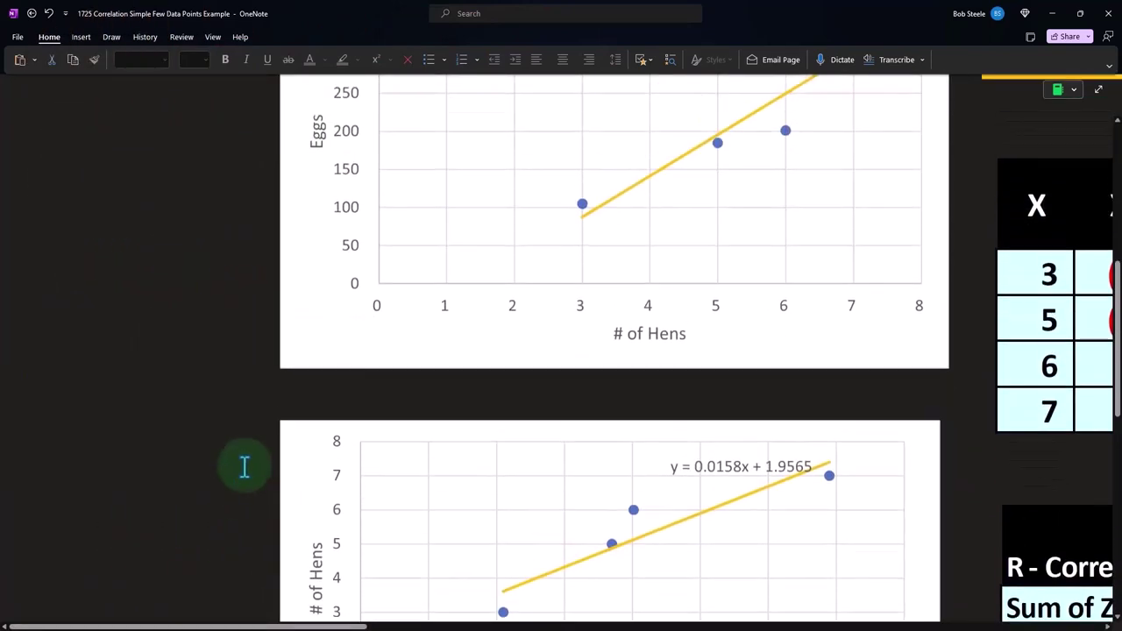
pyautogui.scroll(3, 244, 467)
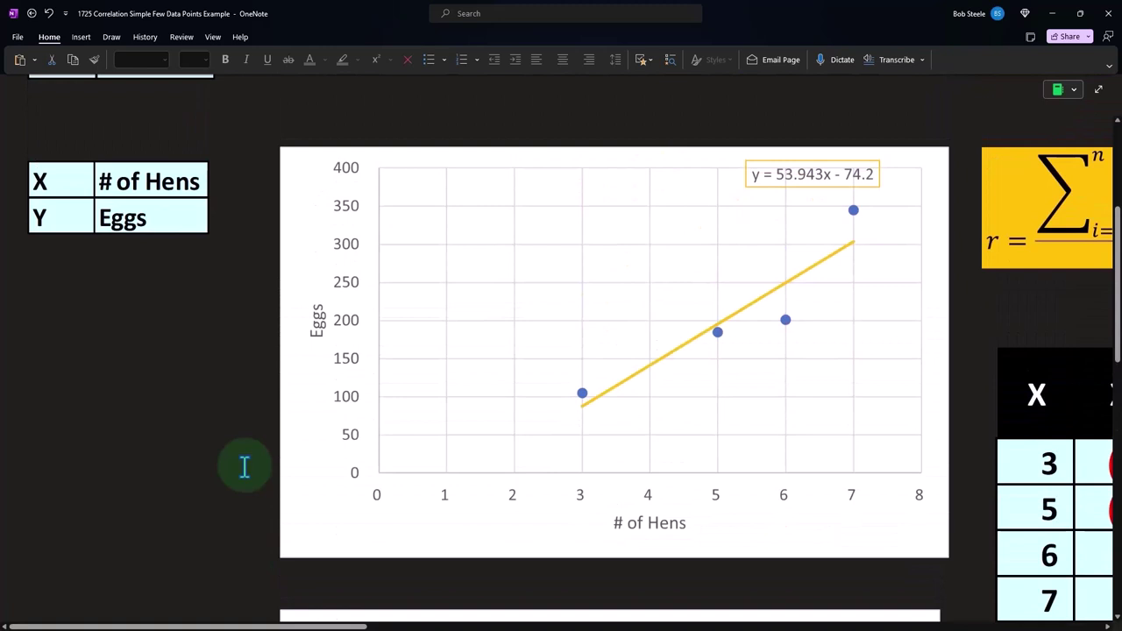